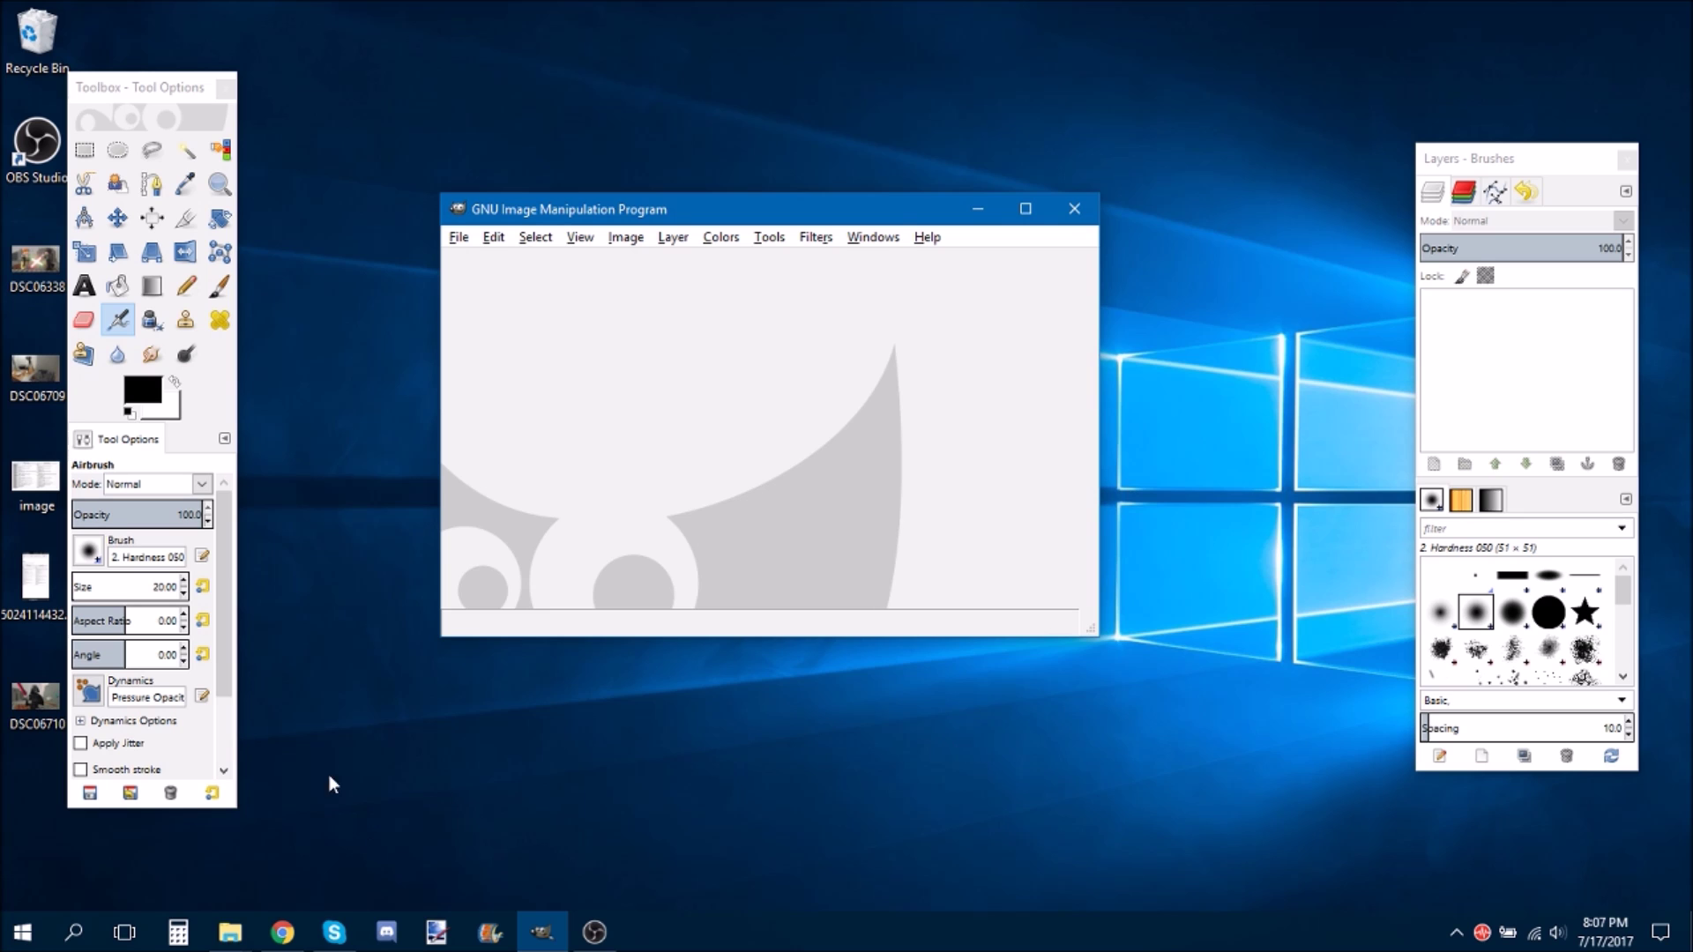
- Preview the DSC06338 desktop photo, then bring up the LEGO Lightsaber Duel video page in Chrome
double_click(28, 266)
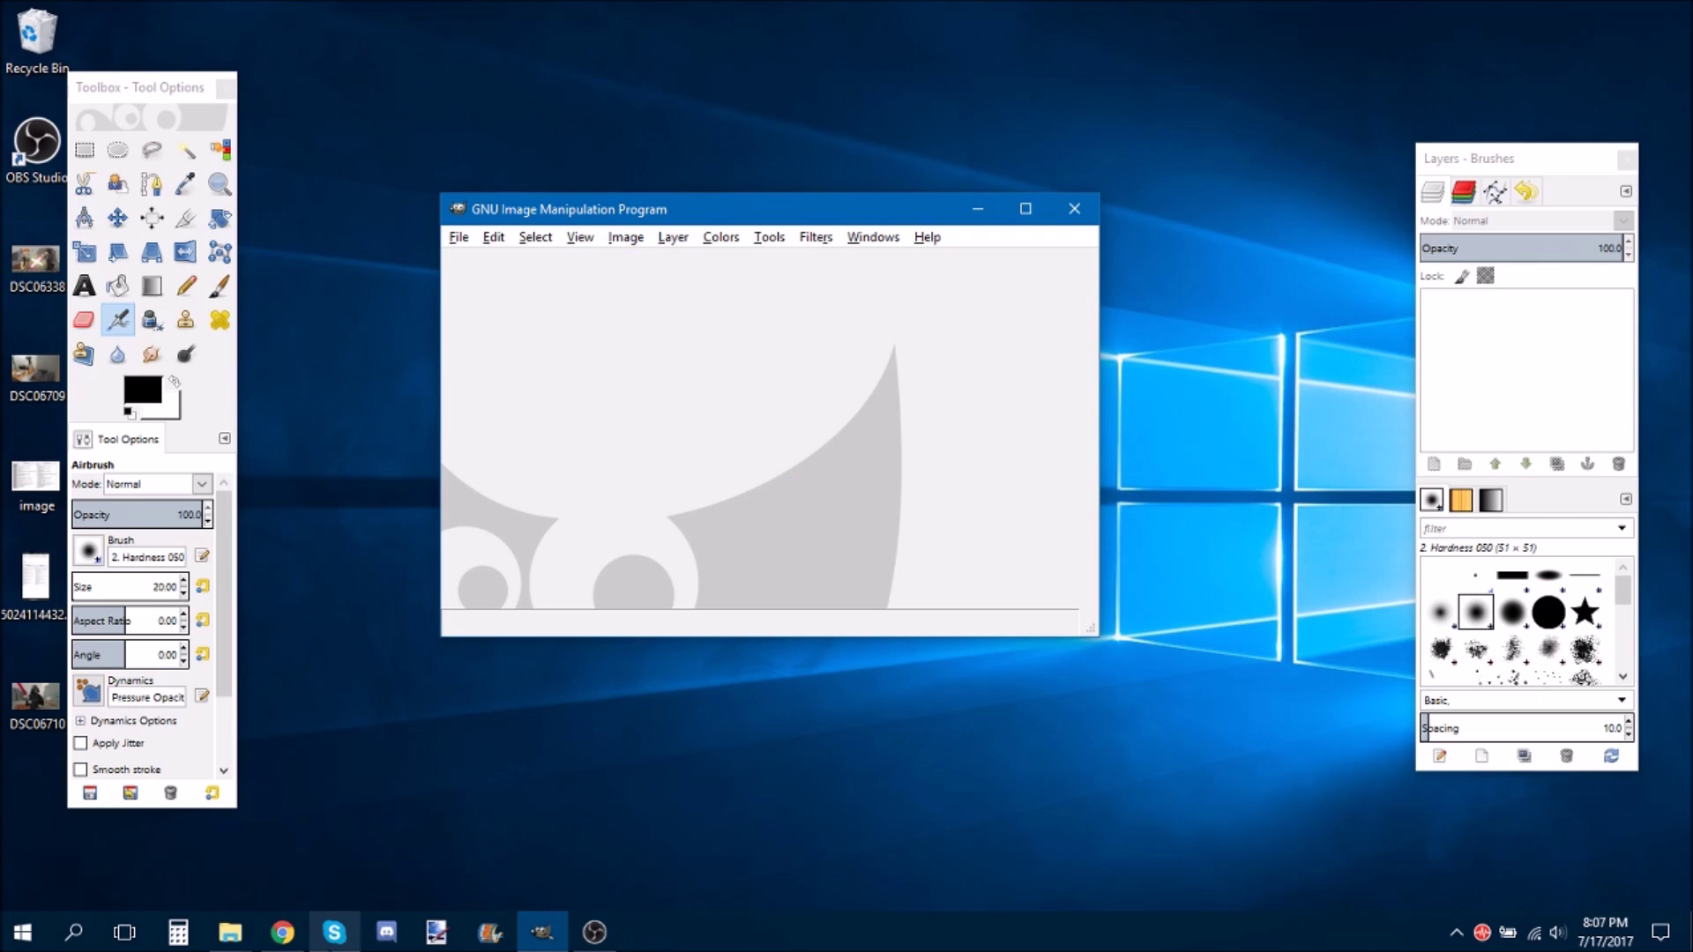
left_click(283, 932)
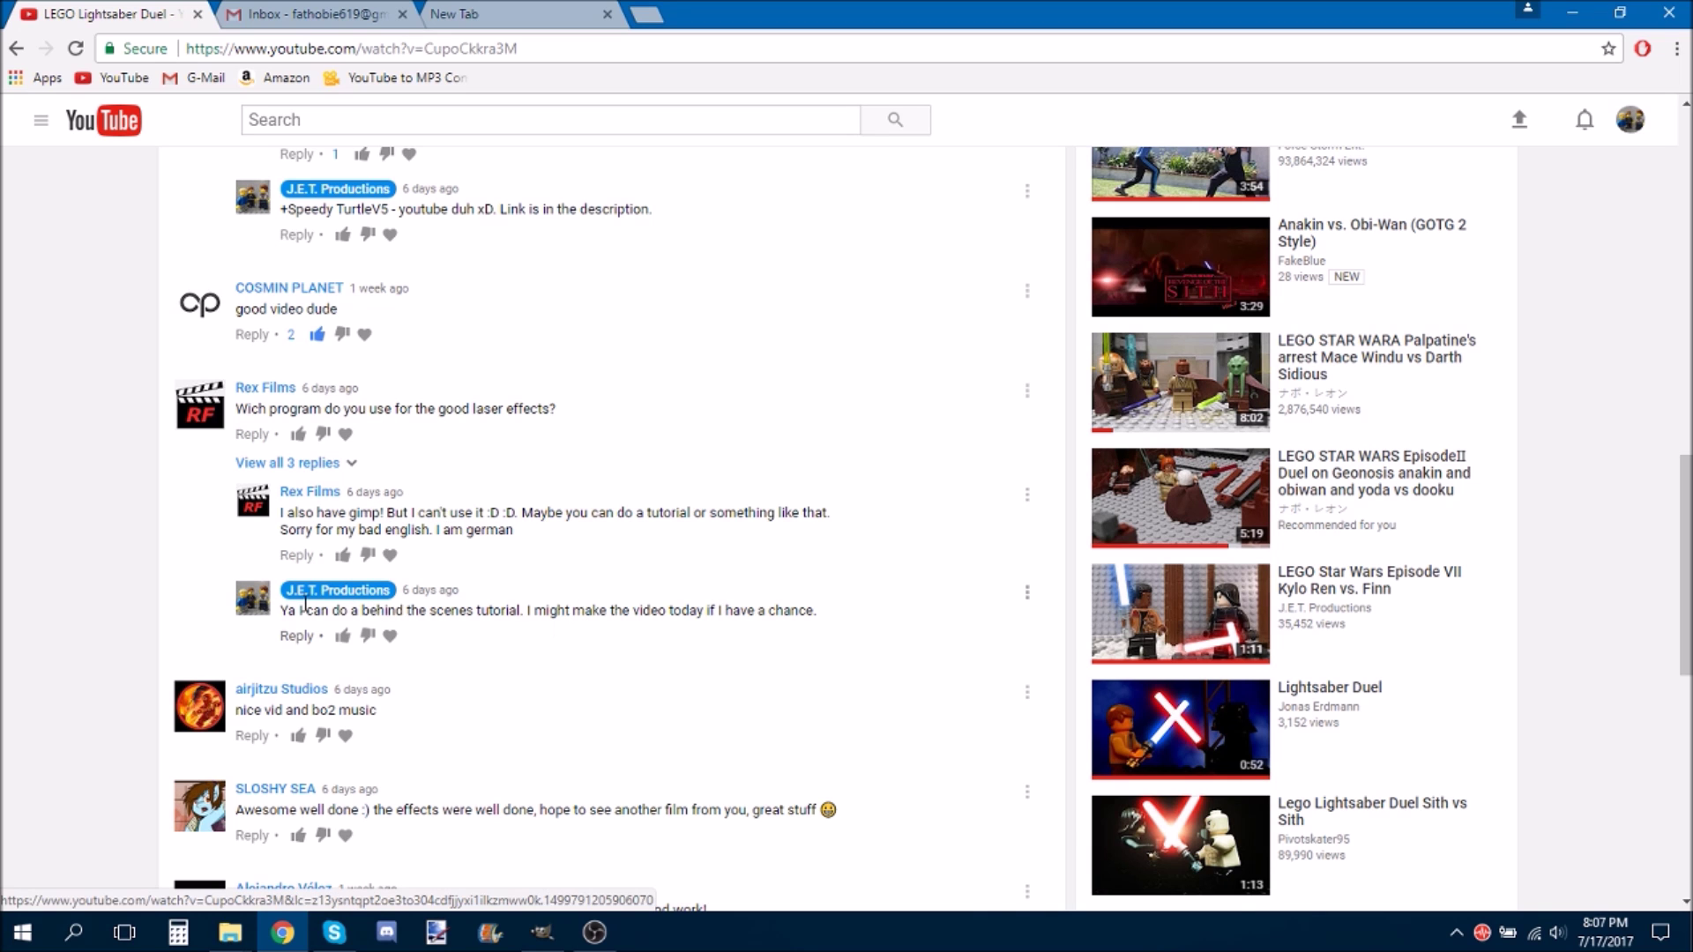
- Expand the video description crediting gimp.org, then minimize Chrome to reveal GIMP
scroll(600, 617, "up", 5)
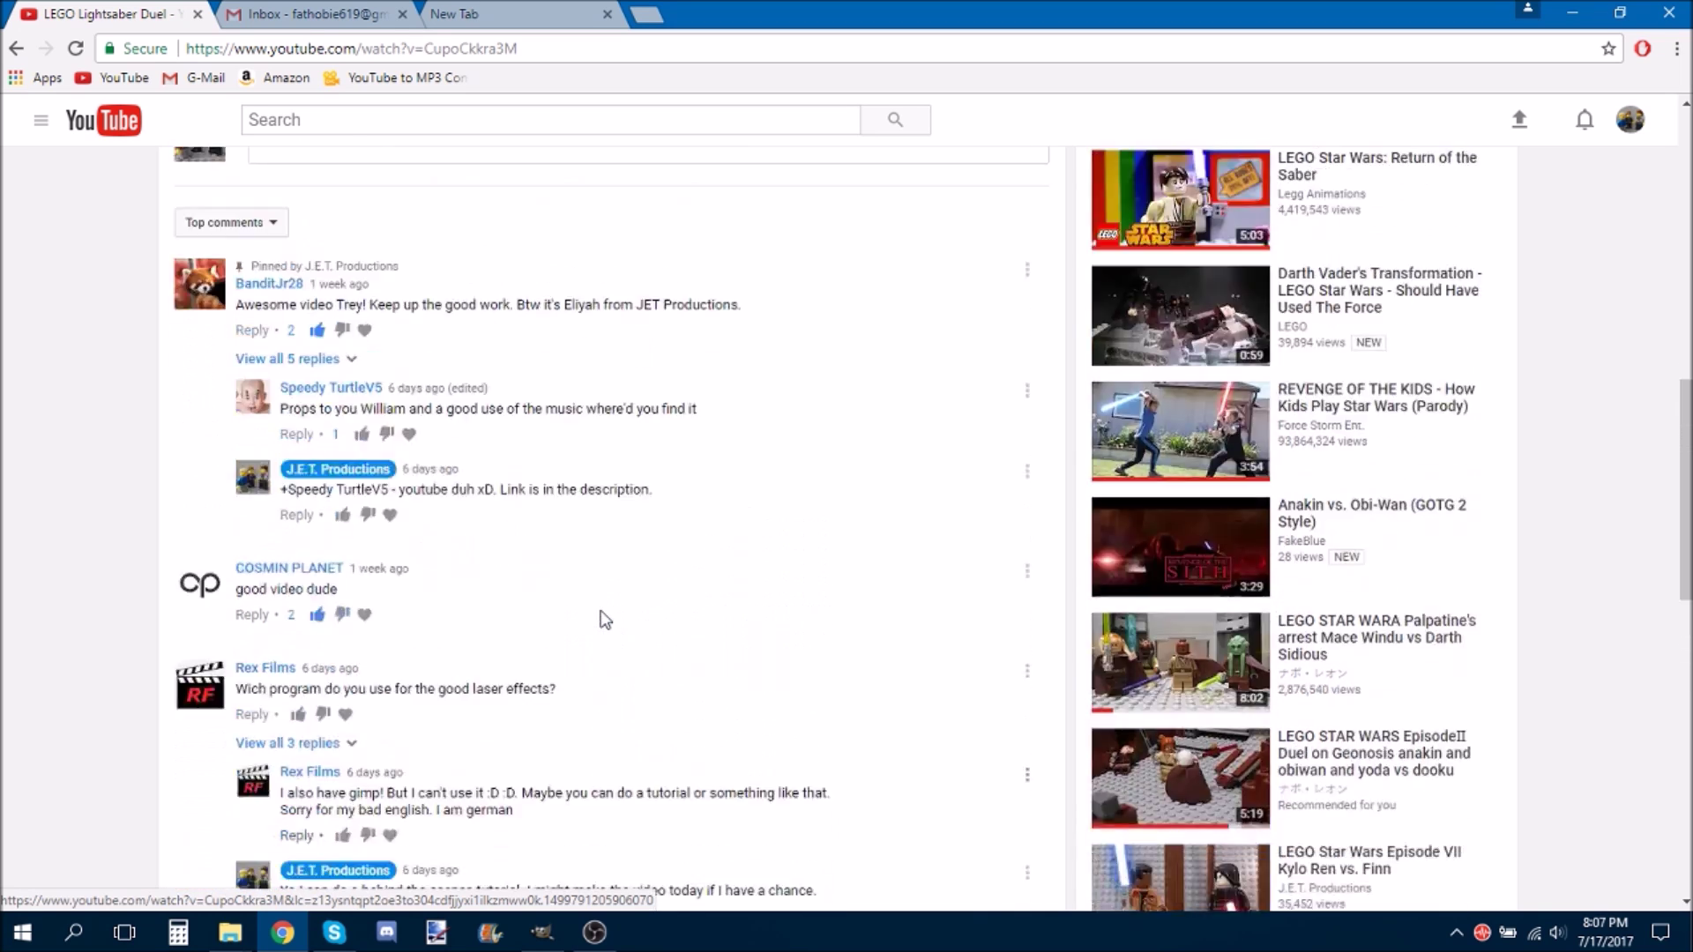
scroll(605, 620, "up", 4)
left_click(609, 603)
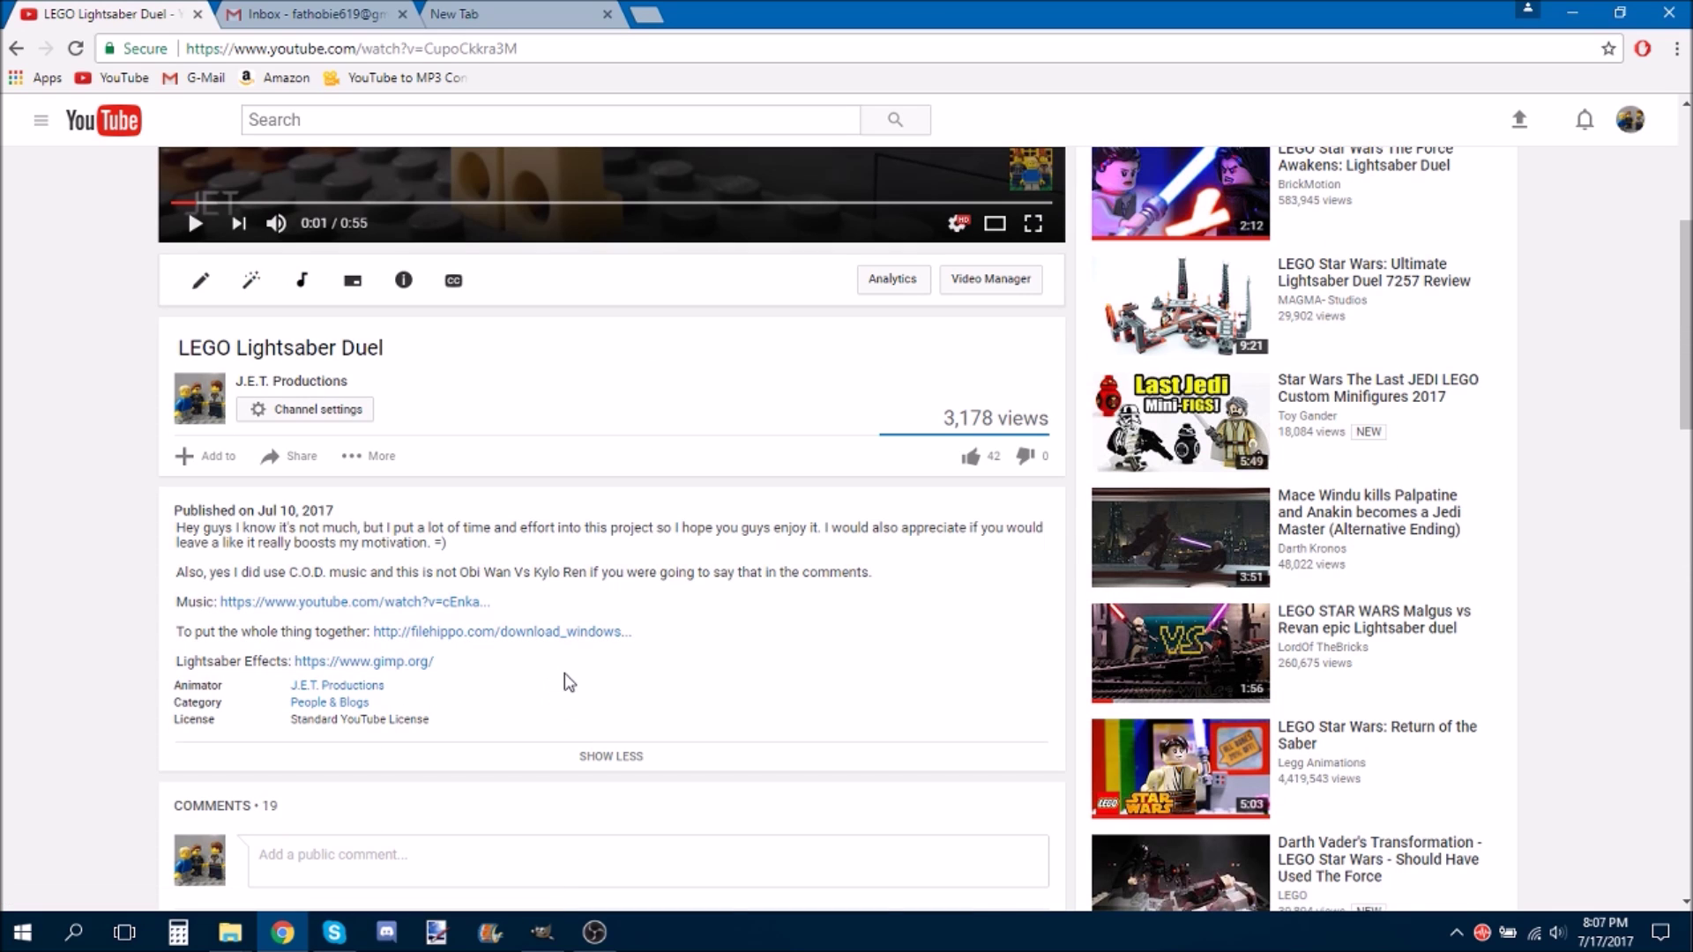
scroll(569, 686, "down", 1)
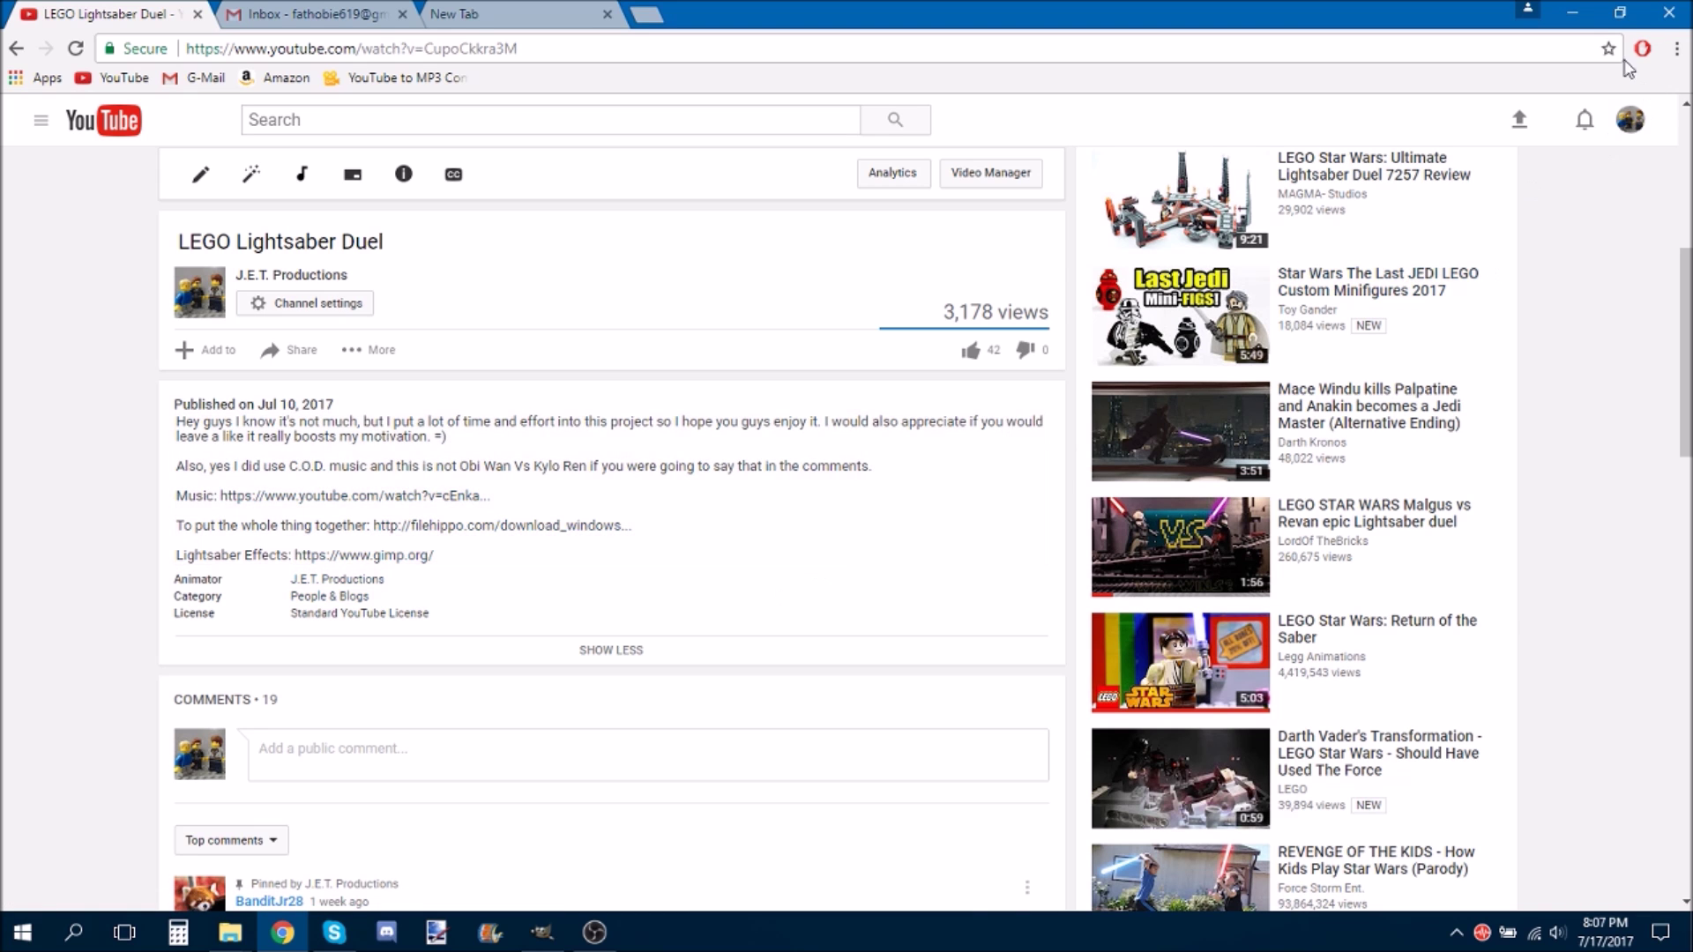
left_click(1574, 10)
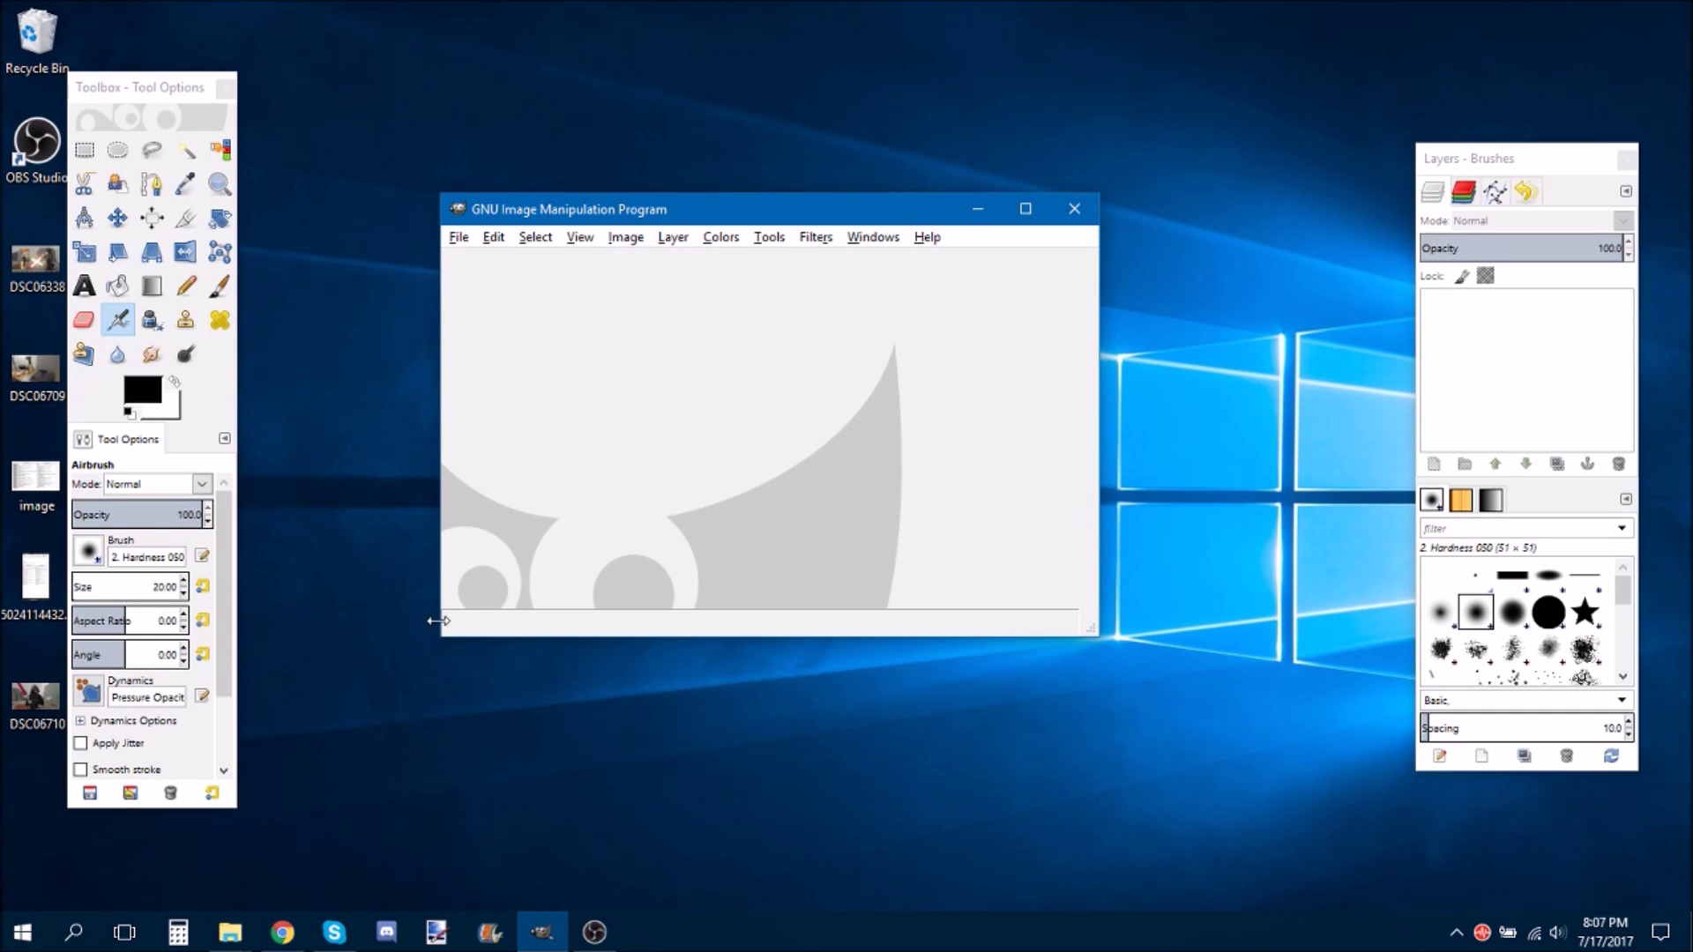
- Open DSC06710.JPG in GIMP by dragging it in, and maximize the image window
left_click_drag(48, 723, 833, 467)
double_click(881, 100)
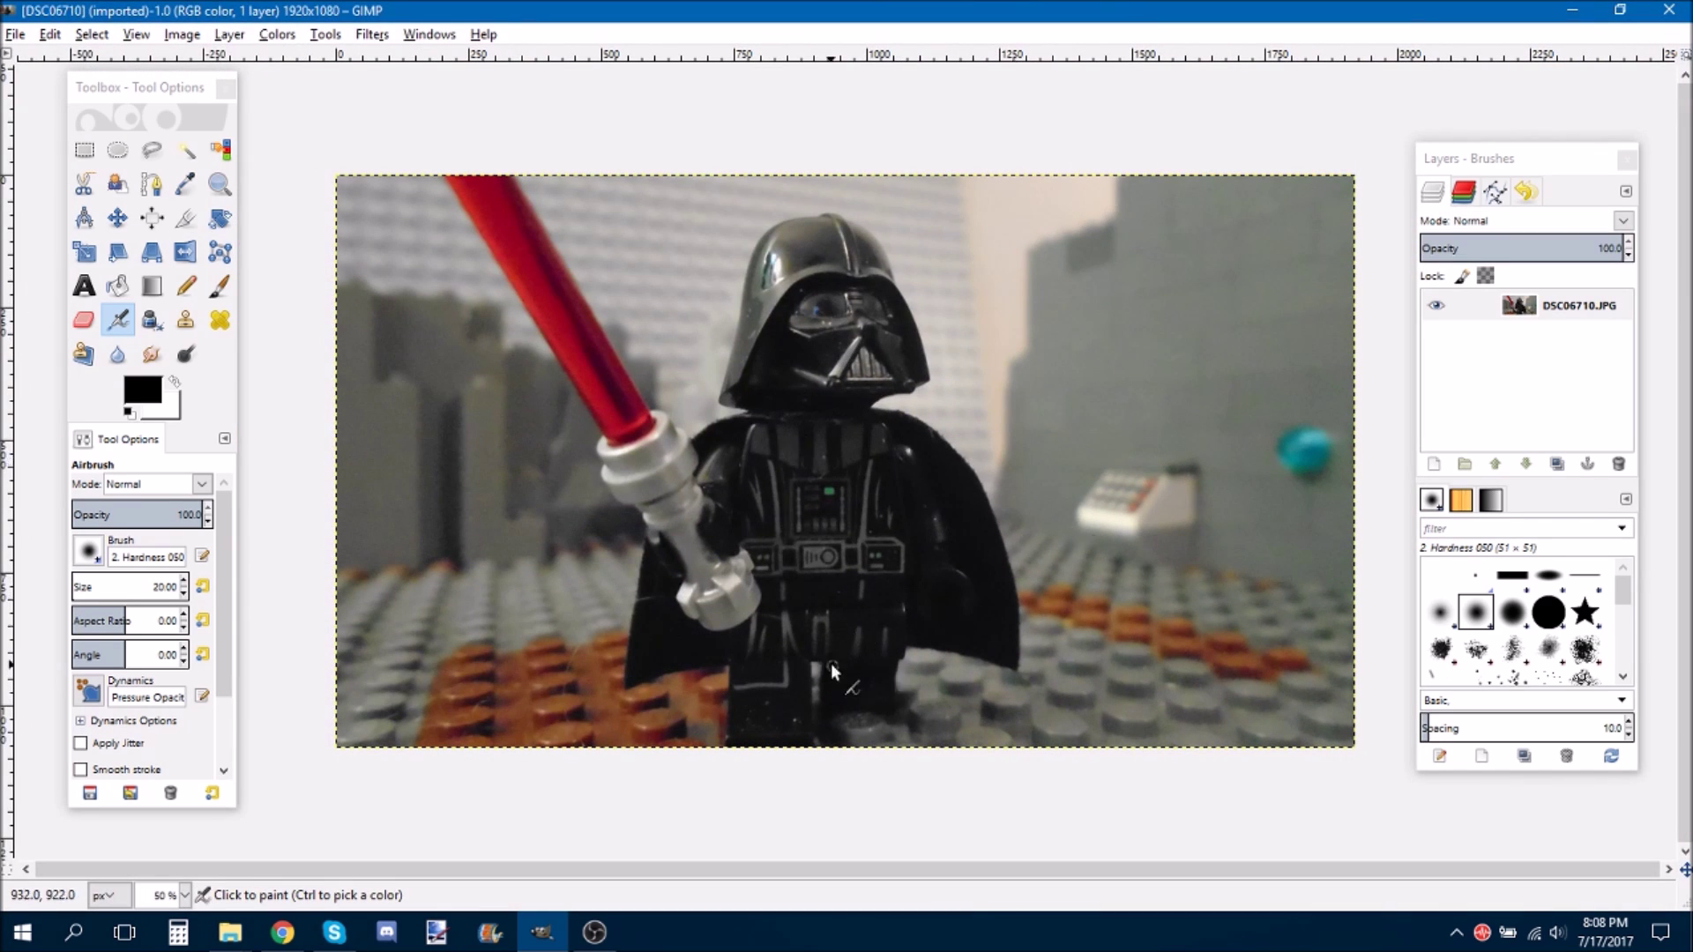
scroll(599, 660, "up", 3)
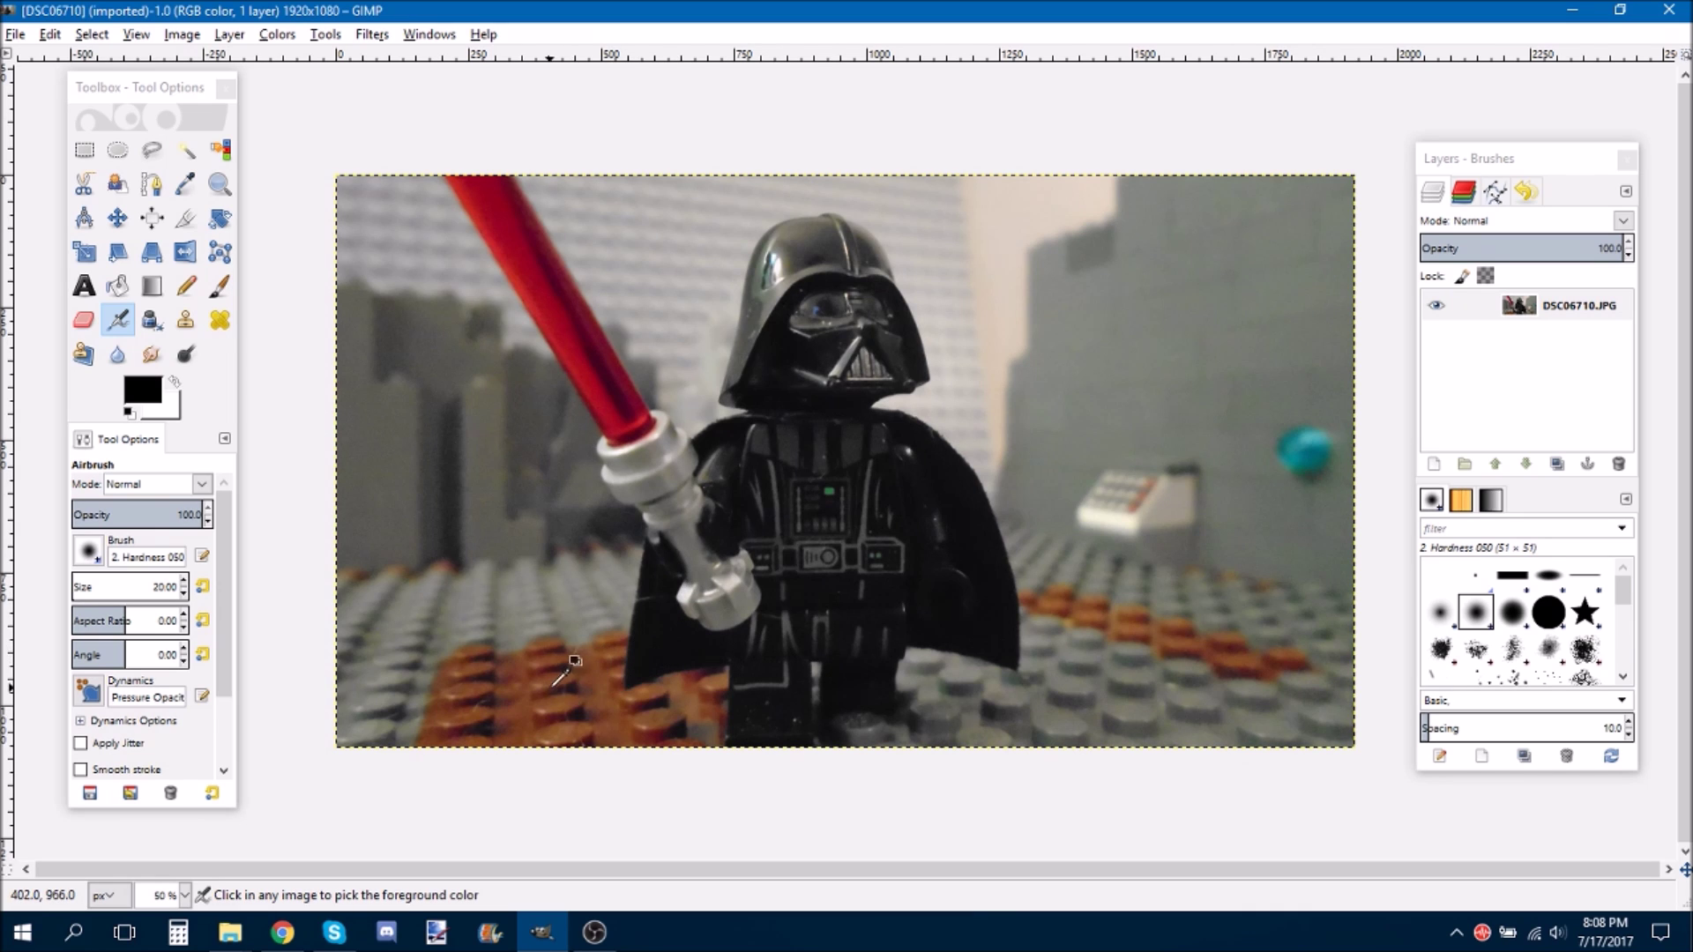
scroll(580, 661, "down", 4)
scroll(582, 661, "up", 1)
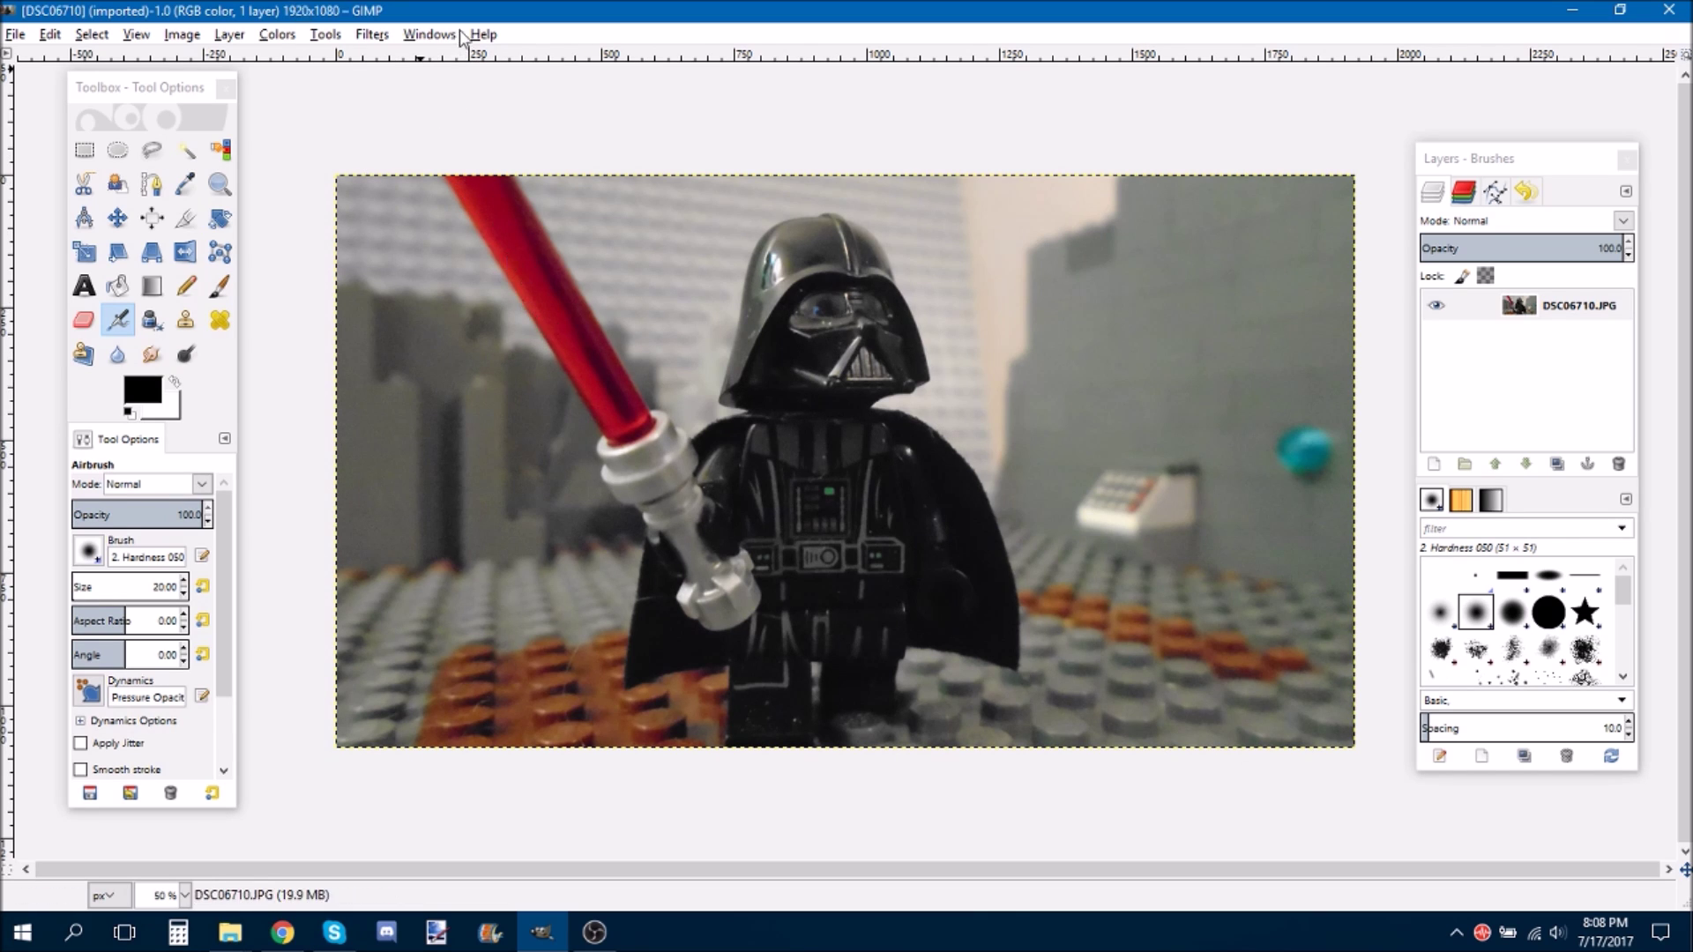
left_click(229, 33)
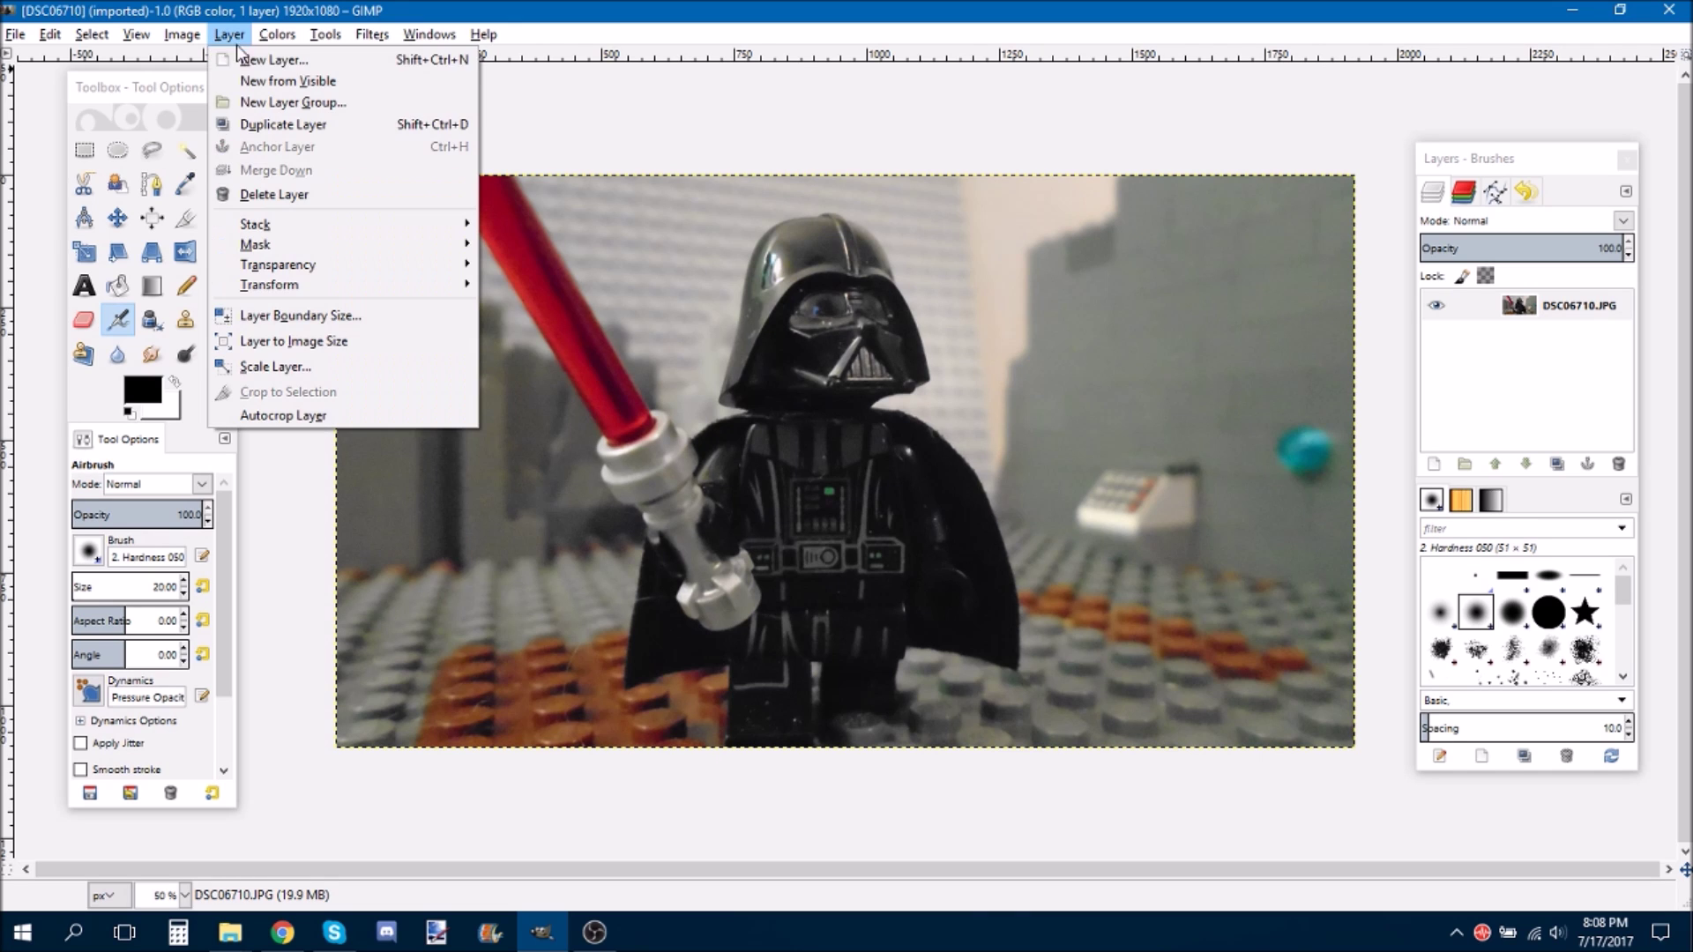
- Add a transparent 1920×1080 layer named Layer and choose the Free Select tool
left_click(304, 57)
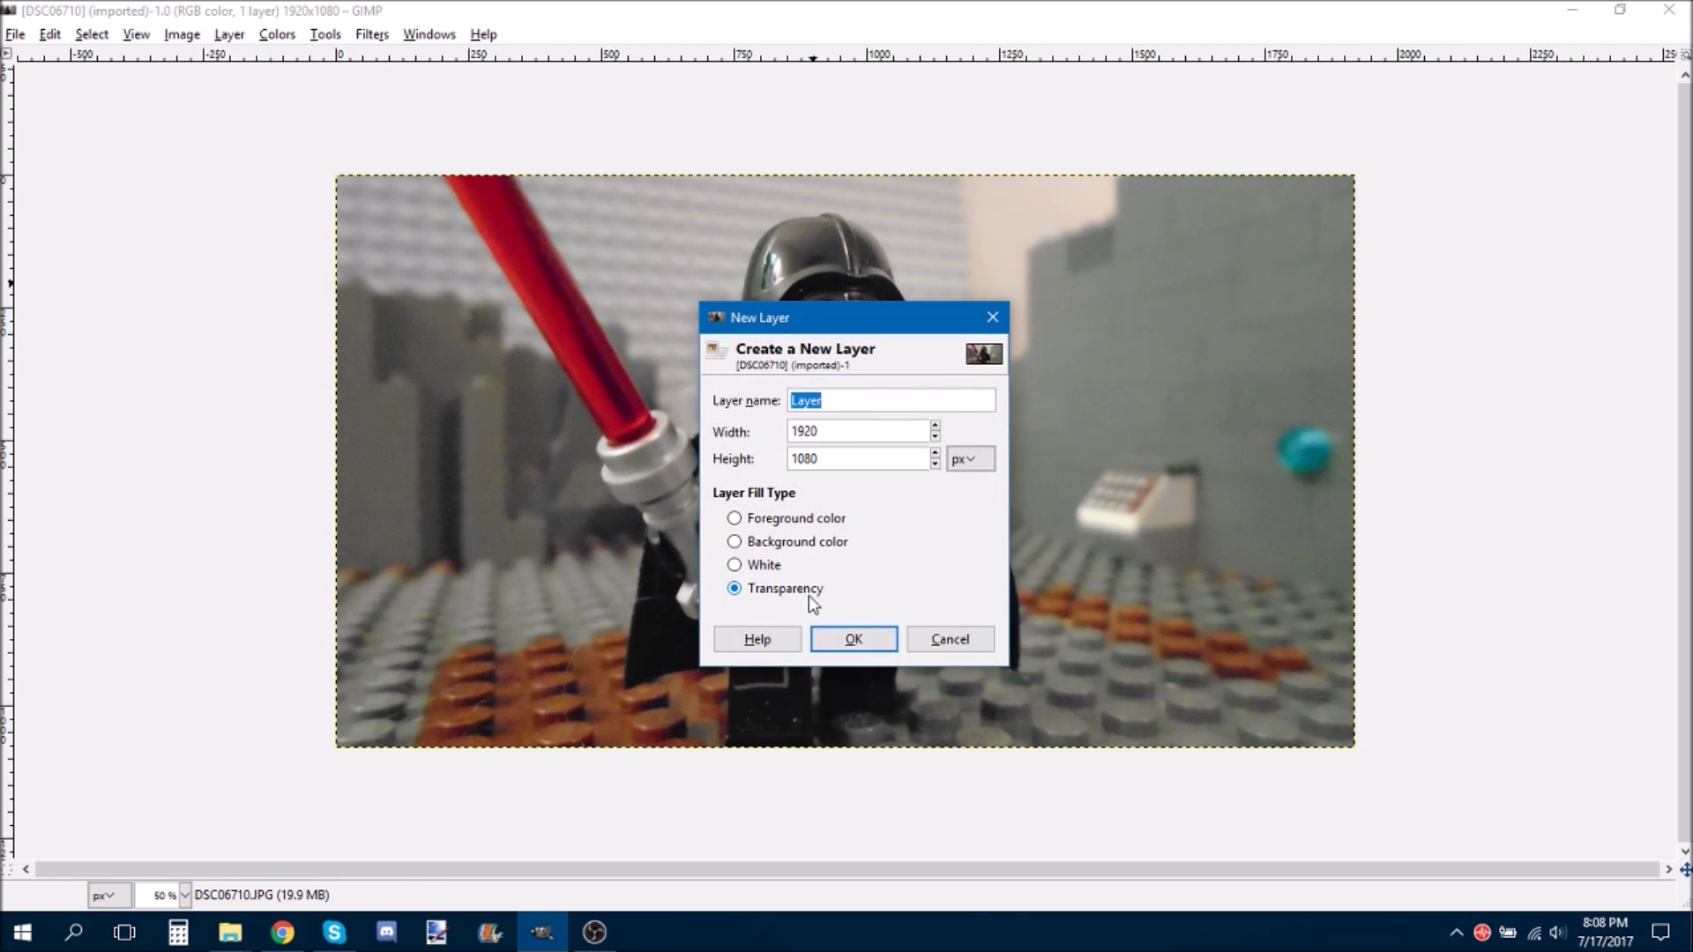
left_click(853, 639)
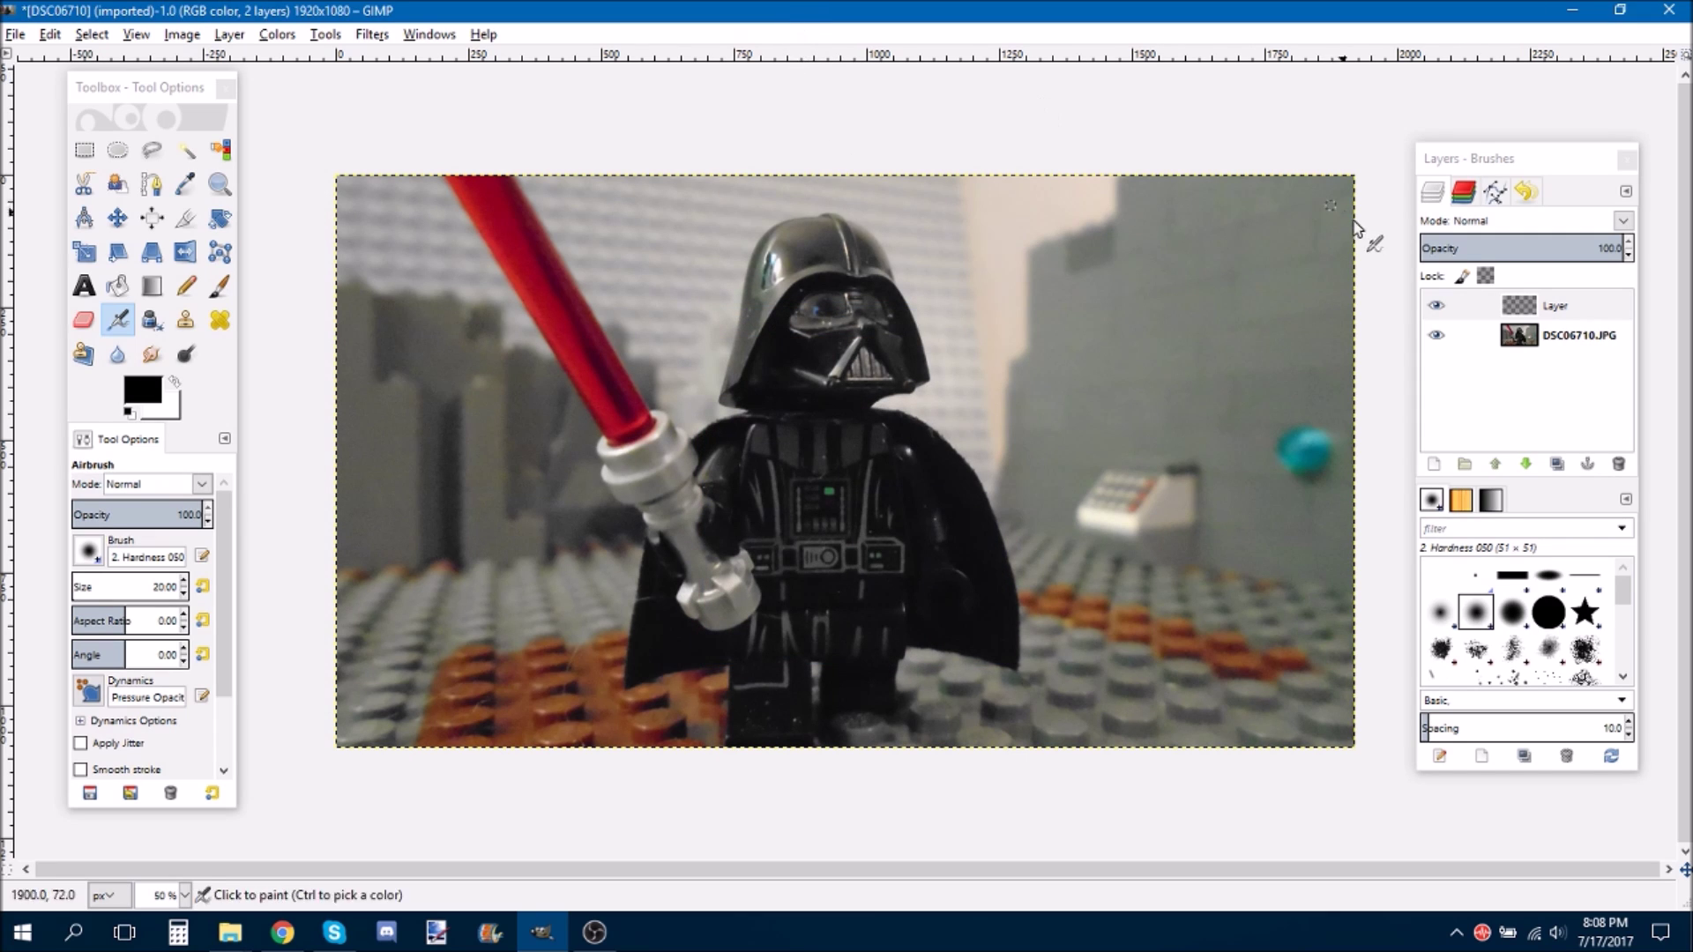
left_click(151, 150)
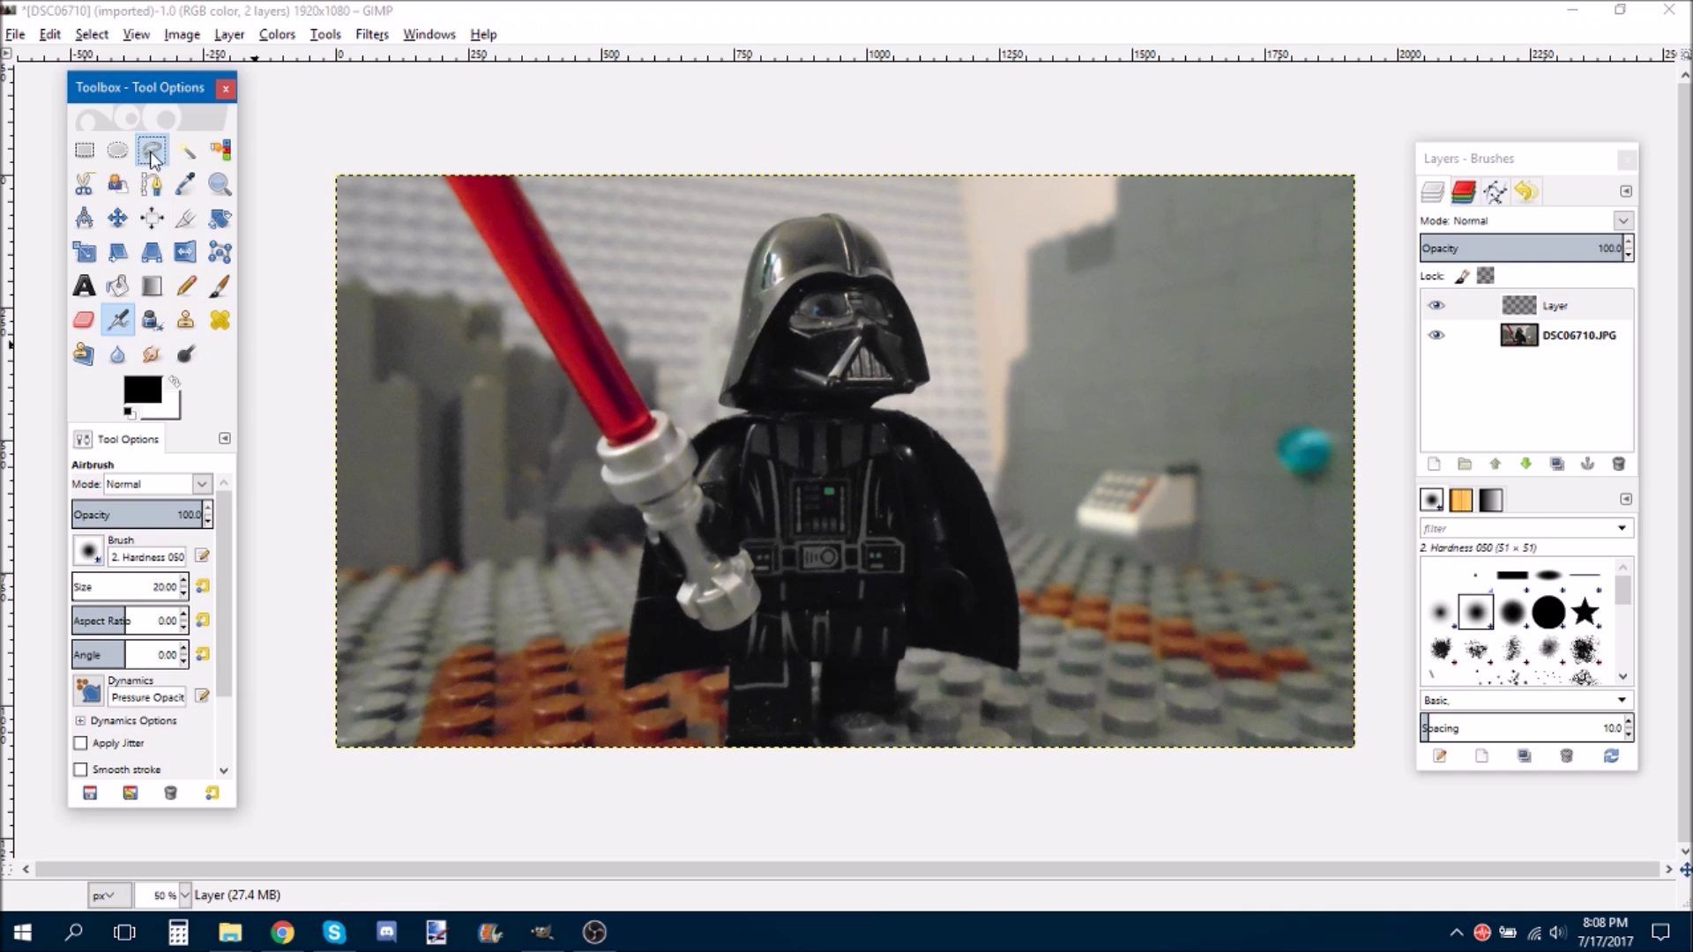
- Set the foreground colour to pure red ff0000
left_click(142, 391)
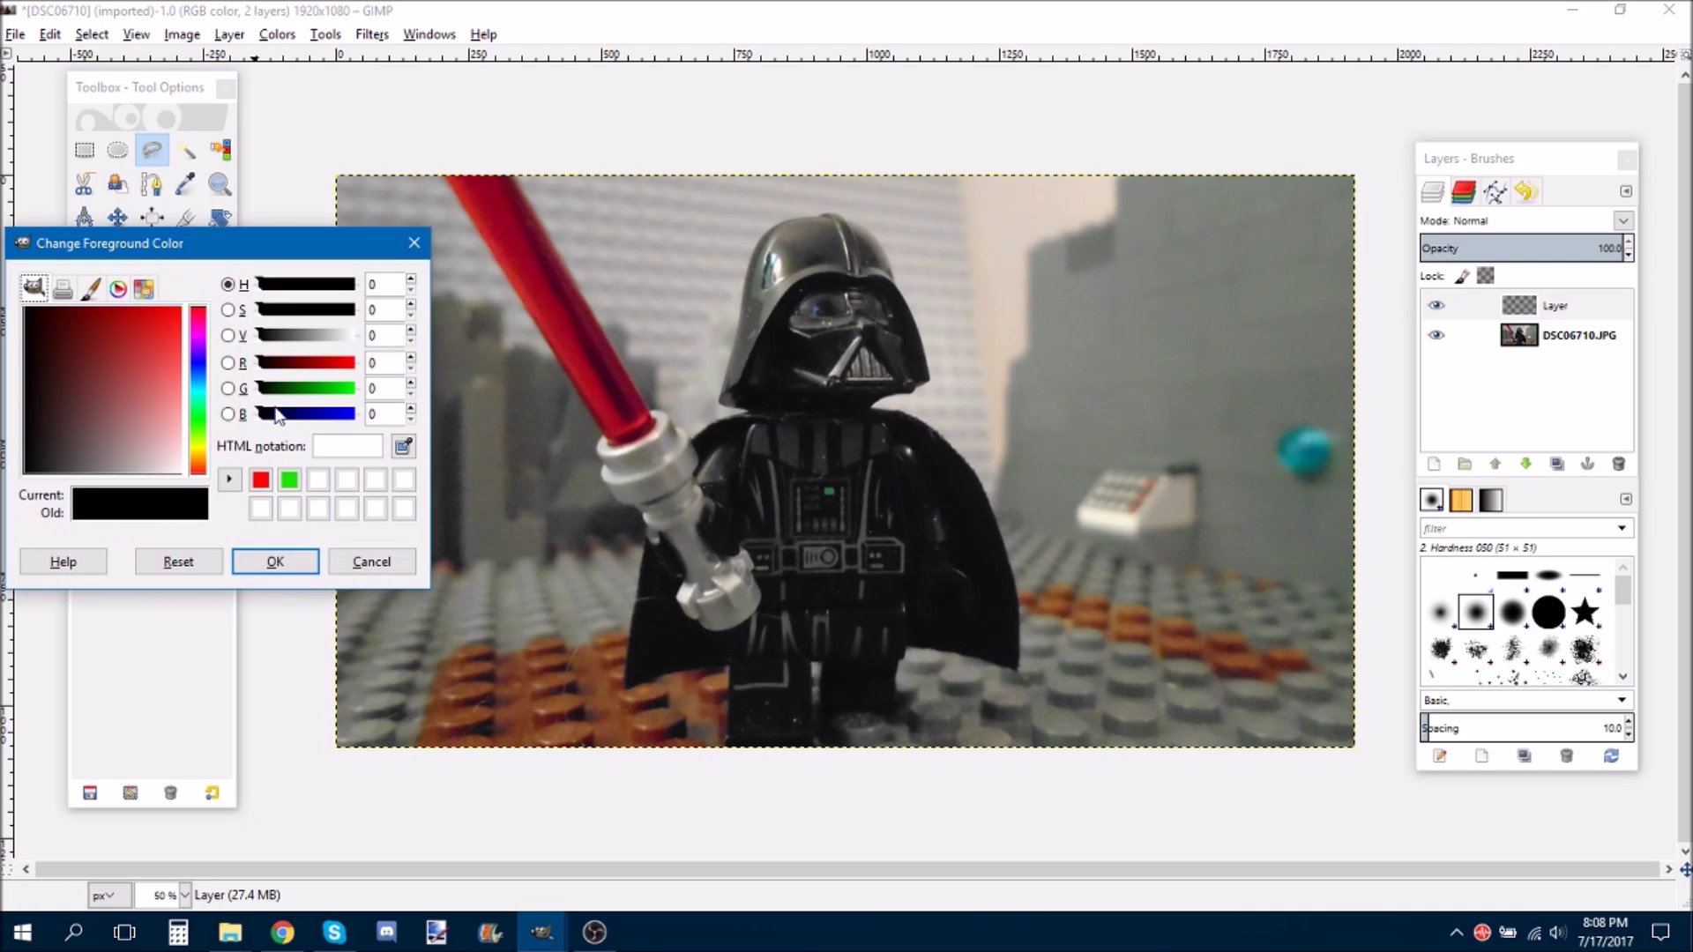
left_click(261, 480)
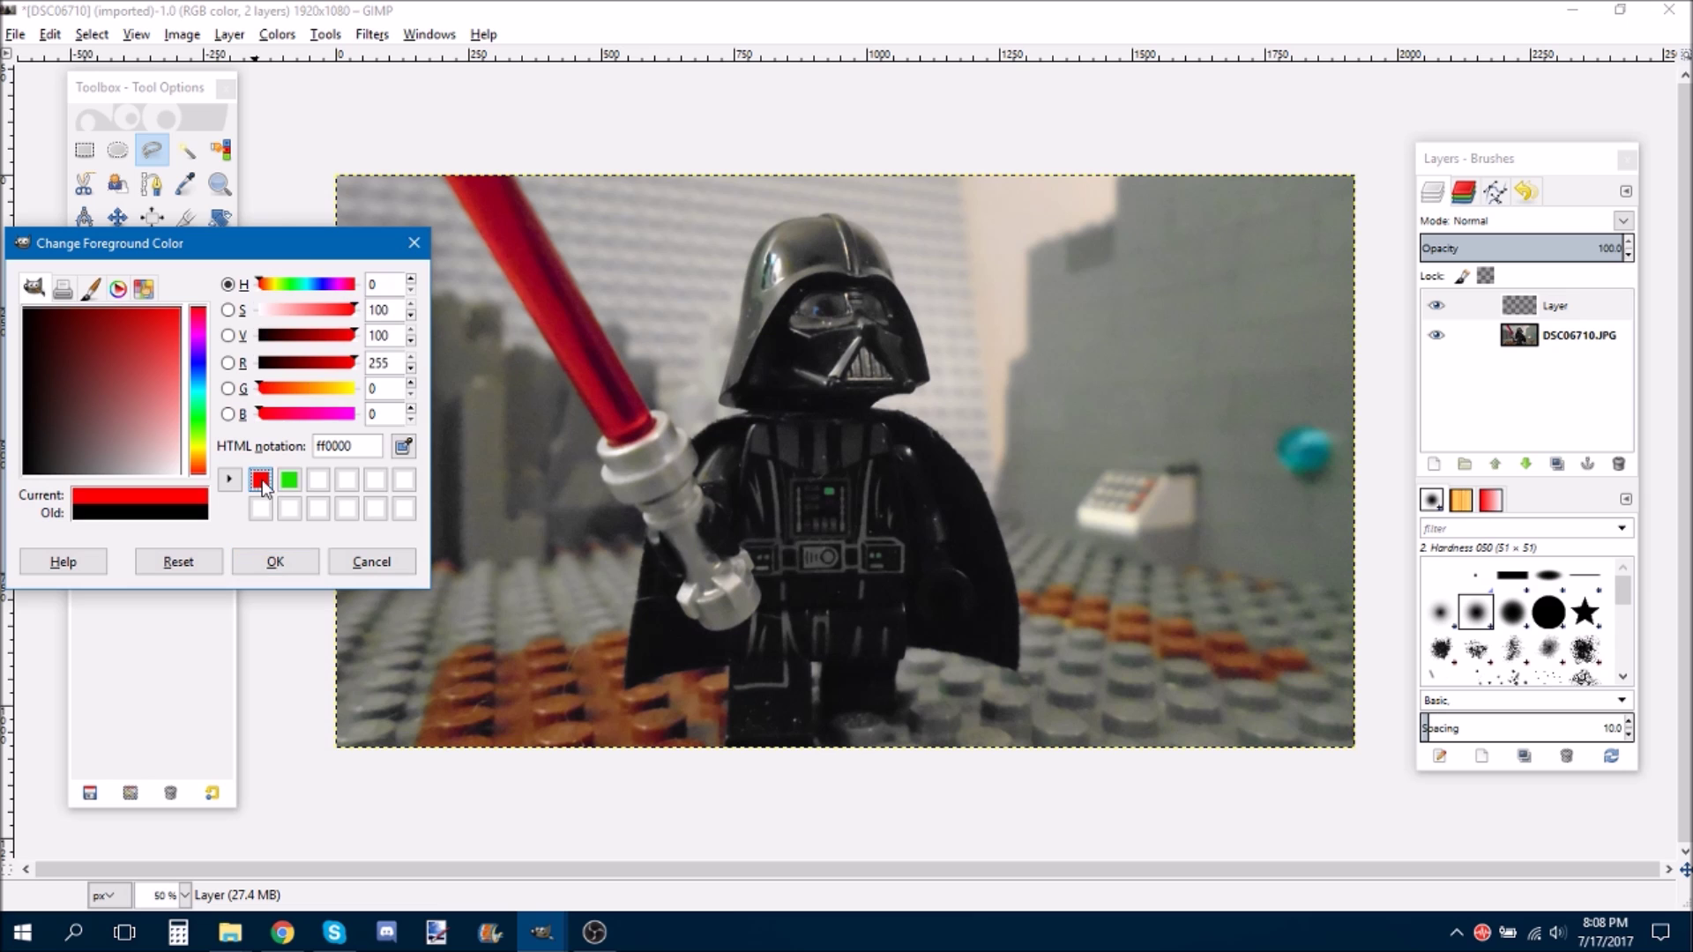
left_click(275, 562)
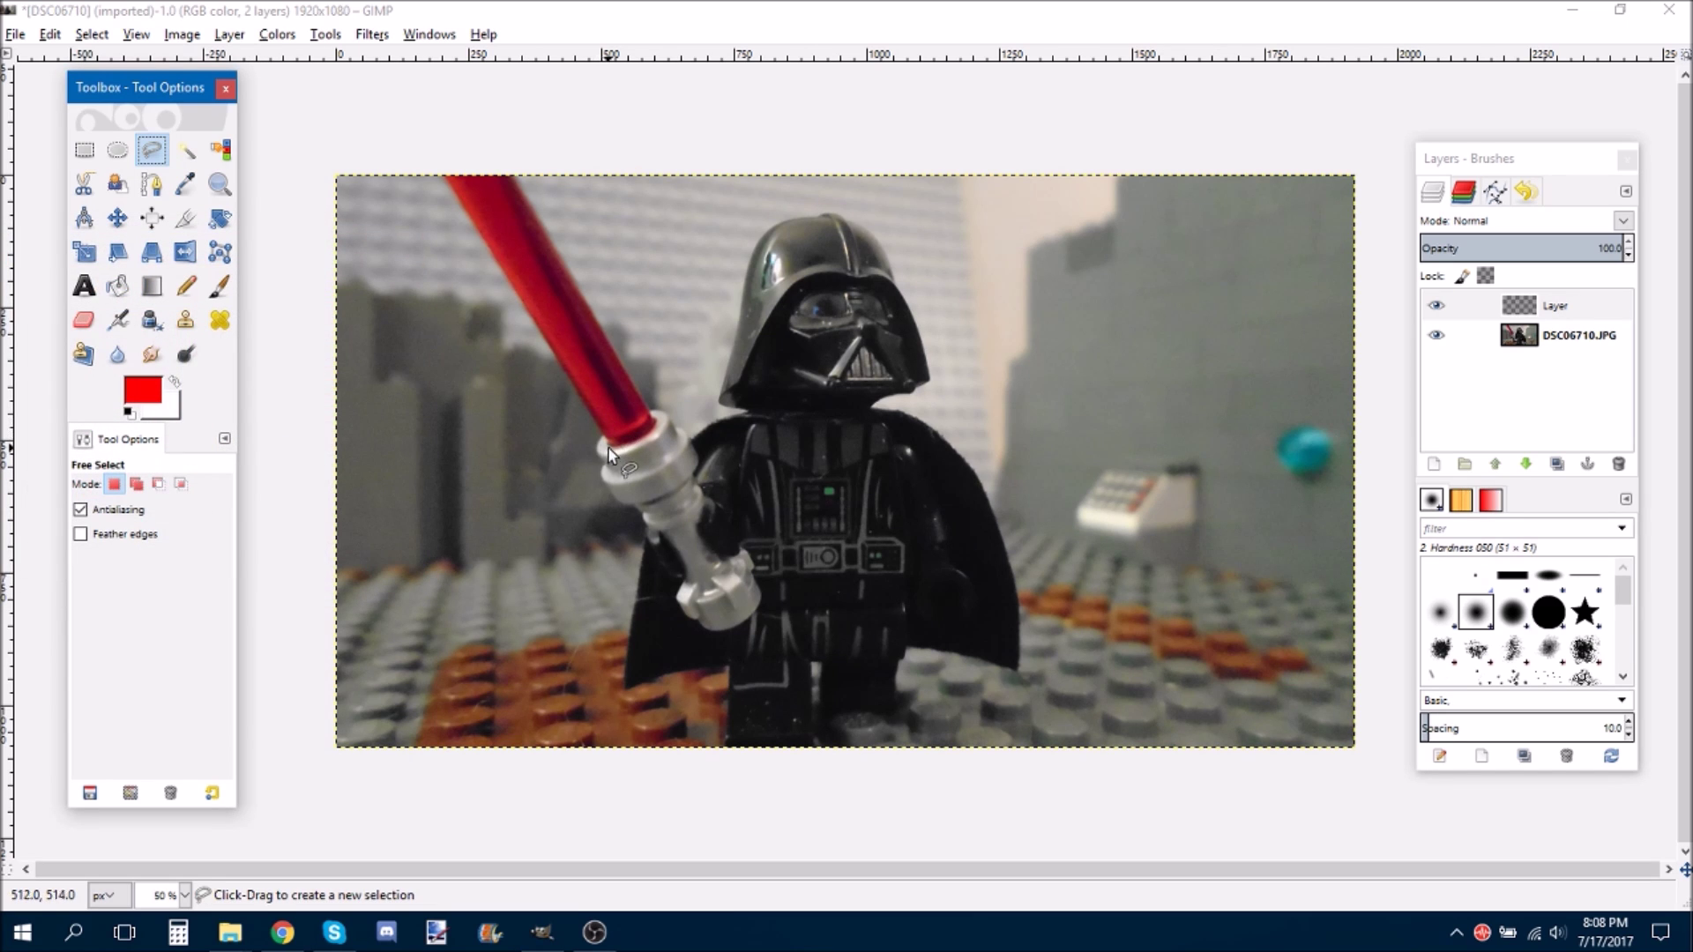
- Start a freehand outline at the hilt, tracing along the blade's base and up its edge
scroll(611, 455, "up", 5, "ctrl")
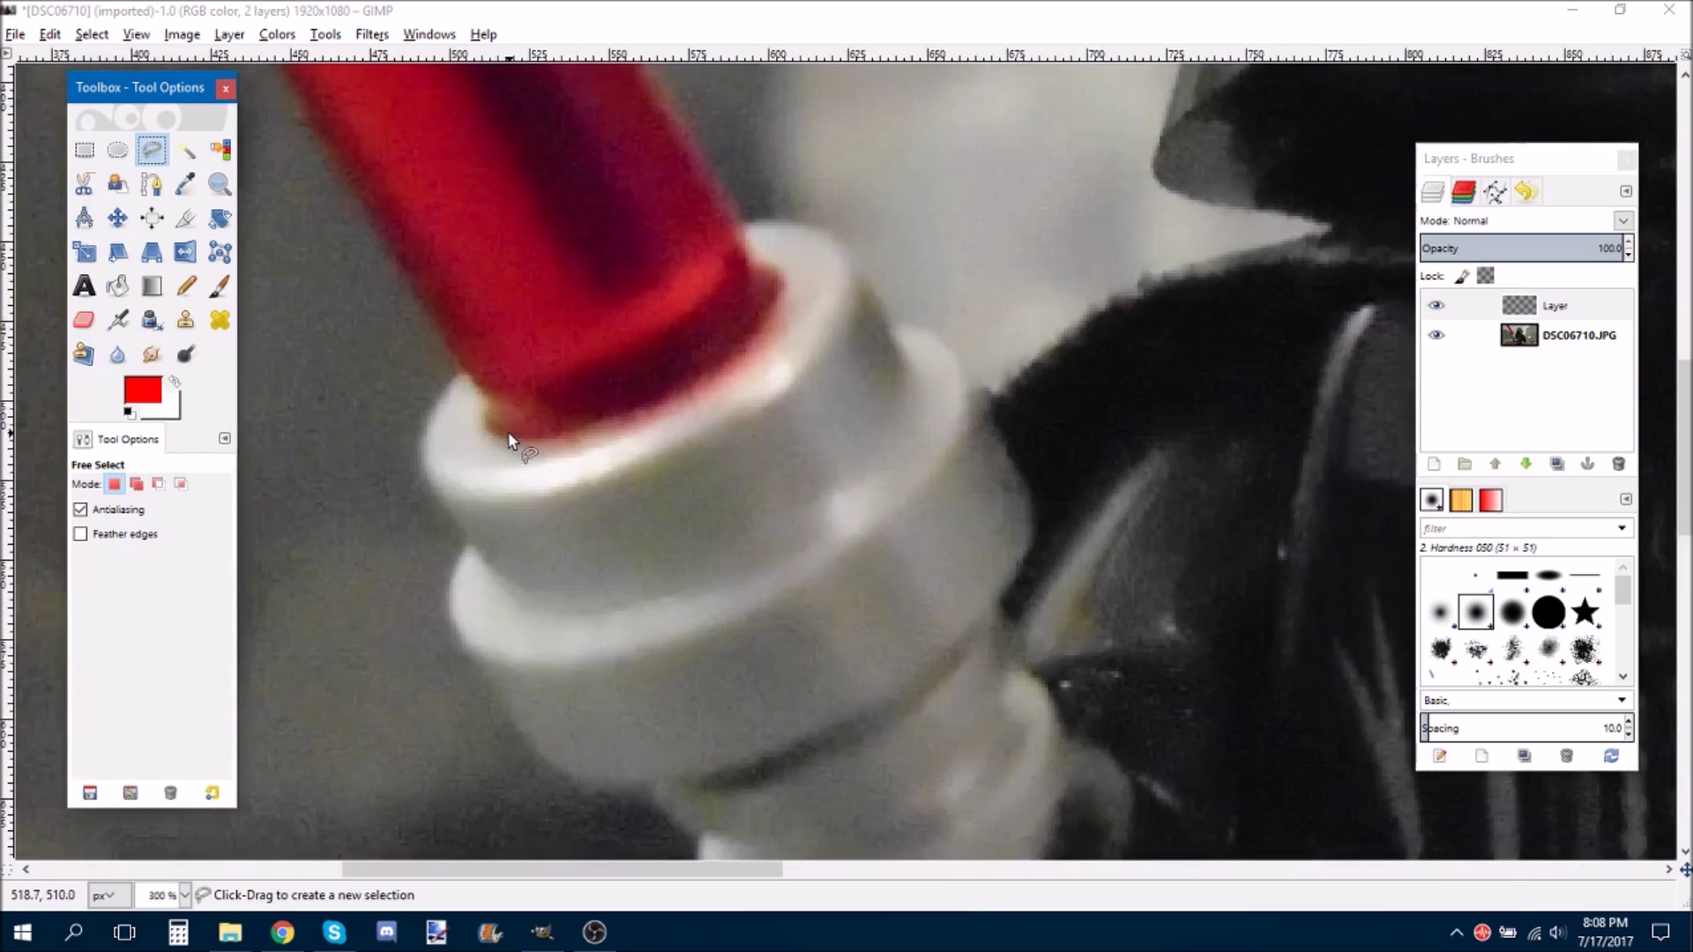
scroll(508, 441, "up", 1, "ctrl")
left_click(487, 451)
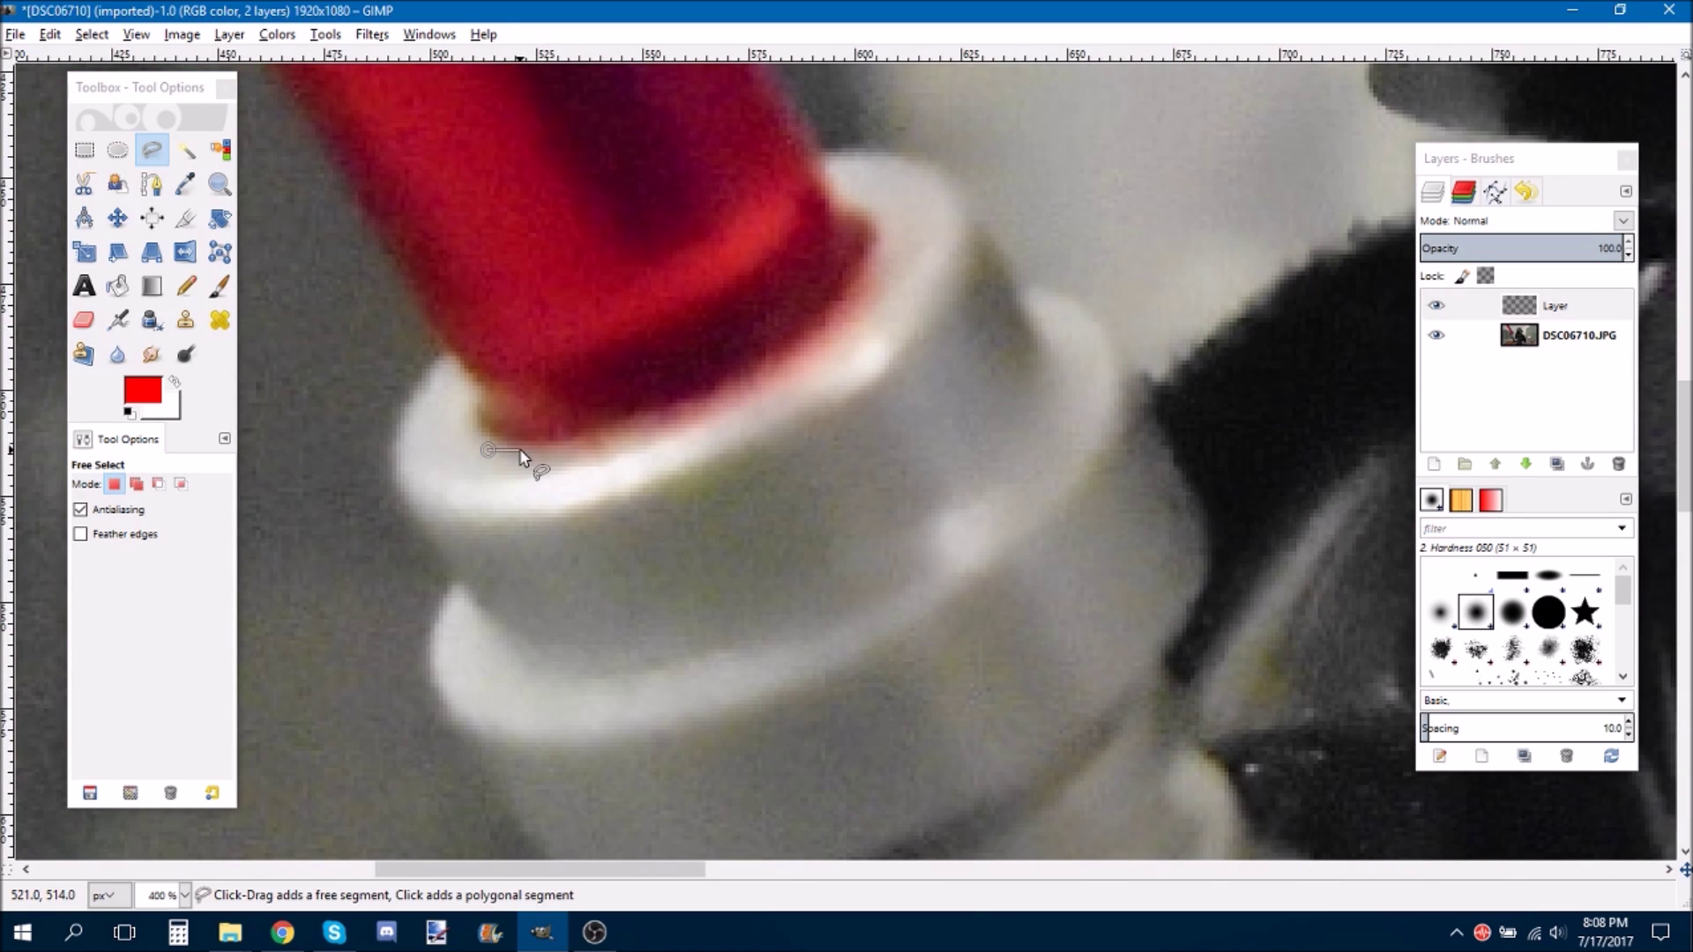
left_click(574, 447)
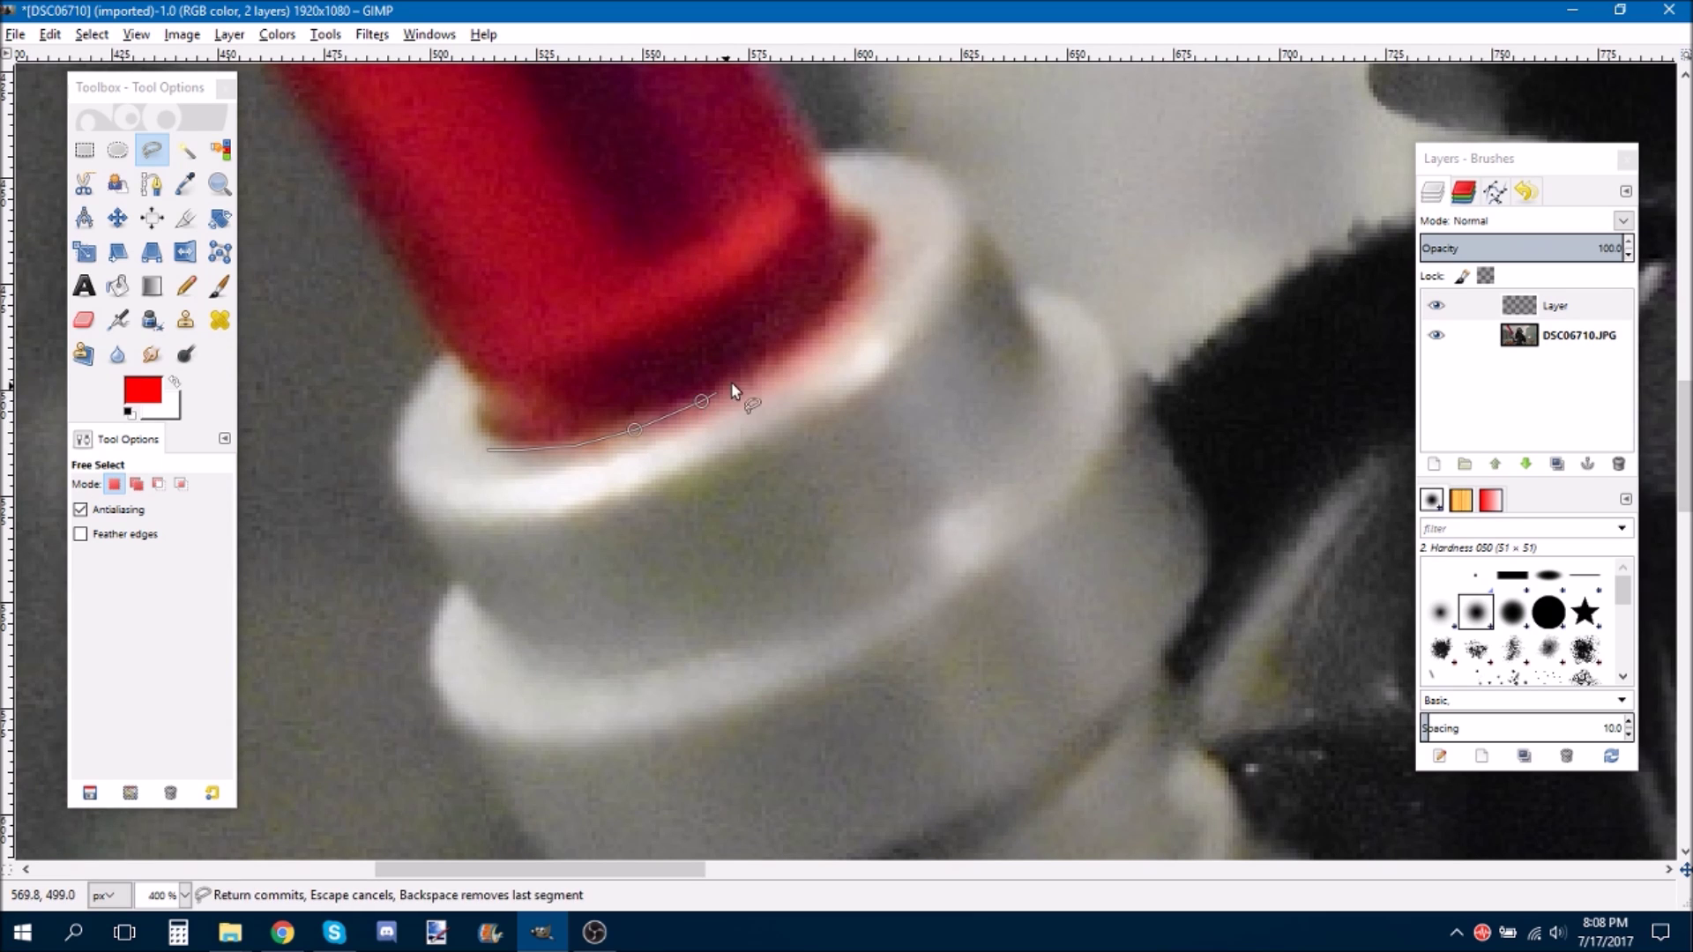
left_click(756, 374)
left_click(858, 289)
left_click(872, 261)
- Zoom to 200% and finish the outline at the image's top edge, closing the blade selection
scroll(873, 242, "down", 5)
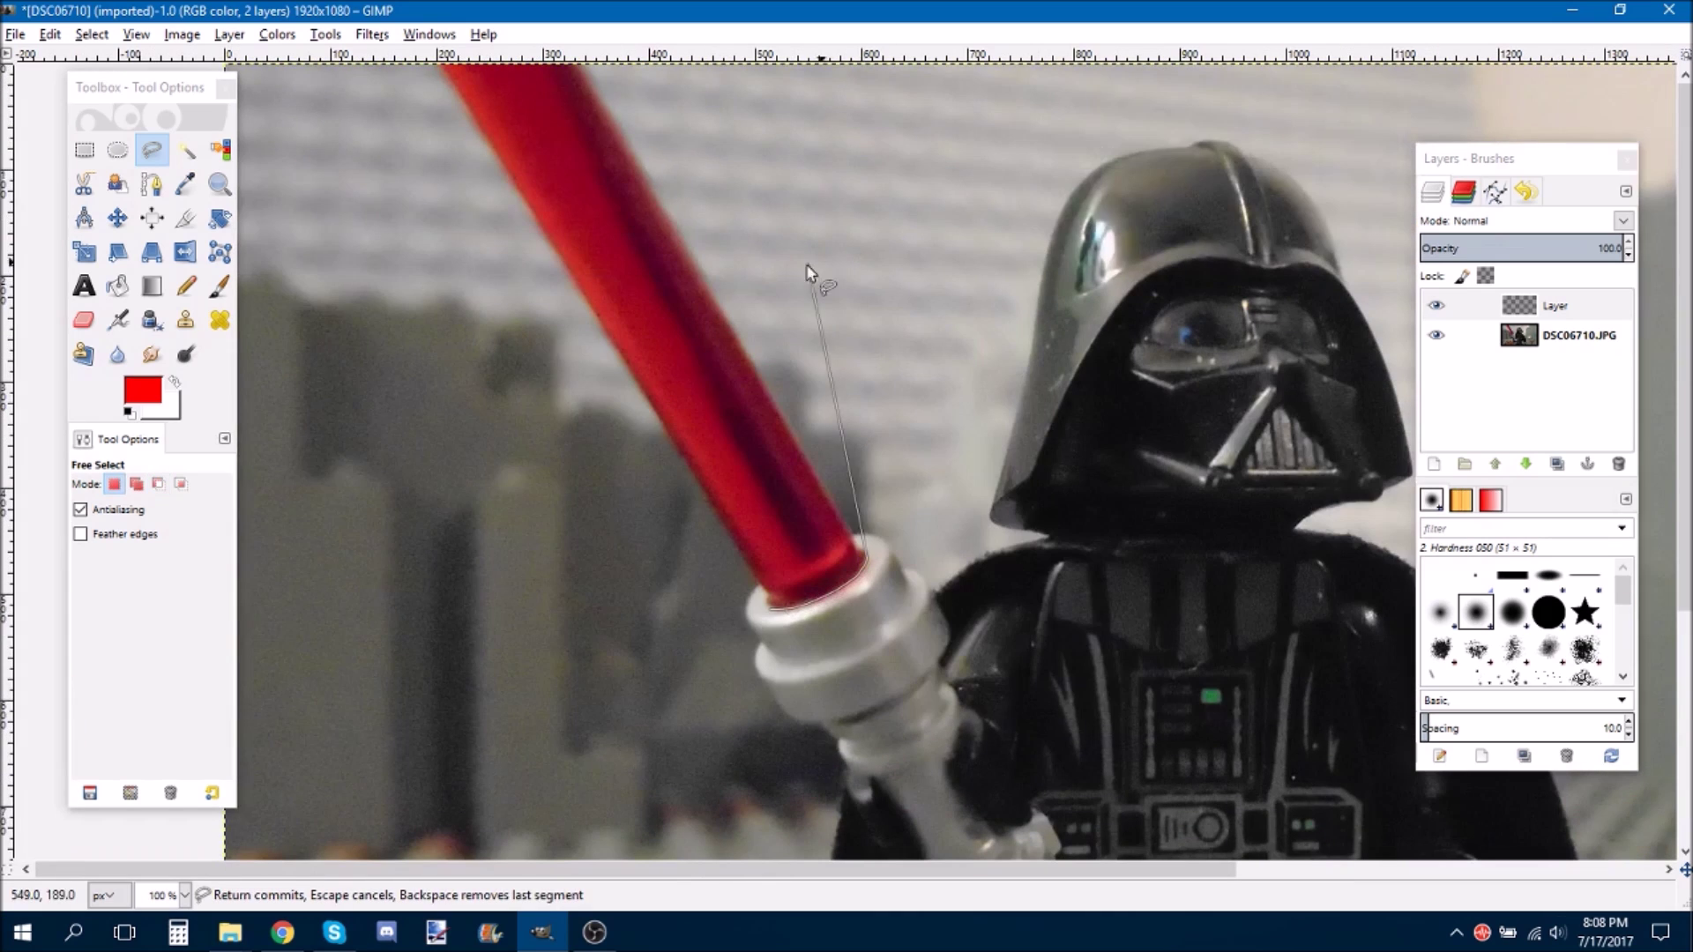
left_click(185, 895)
left_click(169, 720)
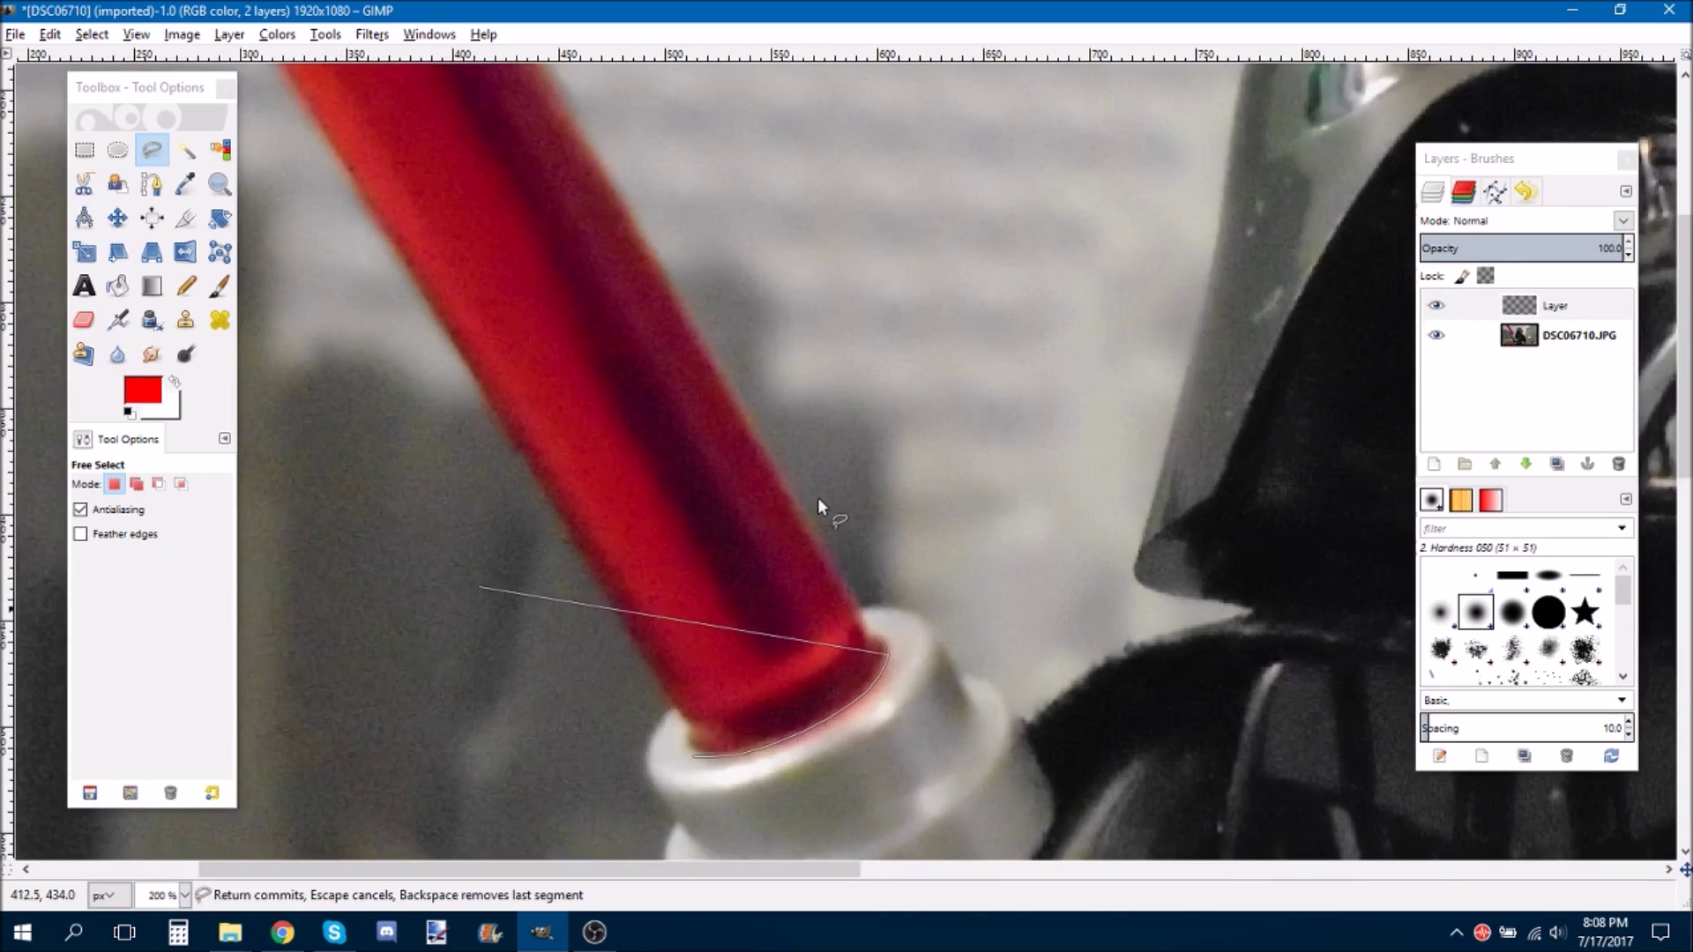
scroll(864, 518, "down", 2)
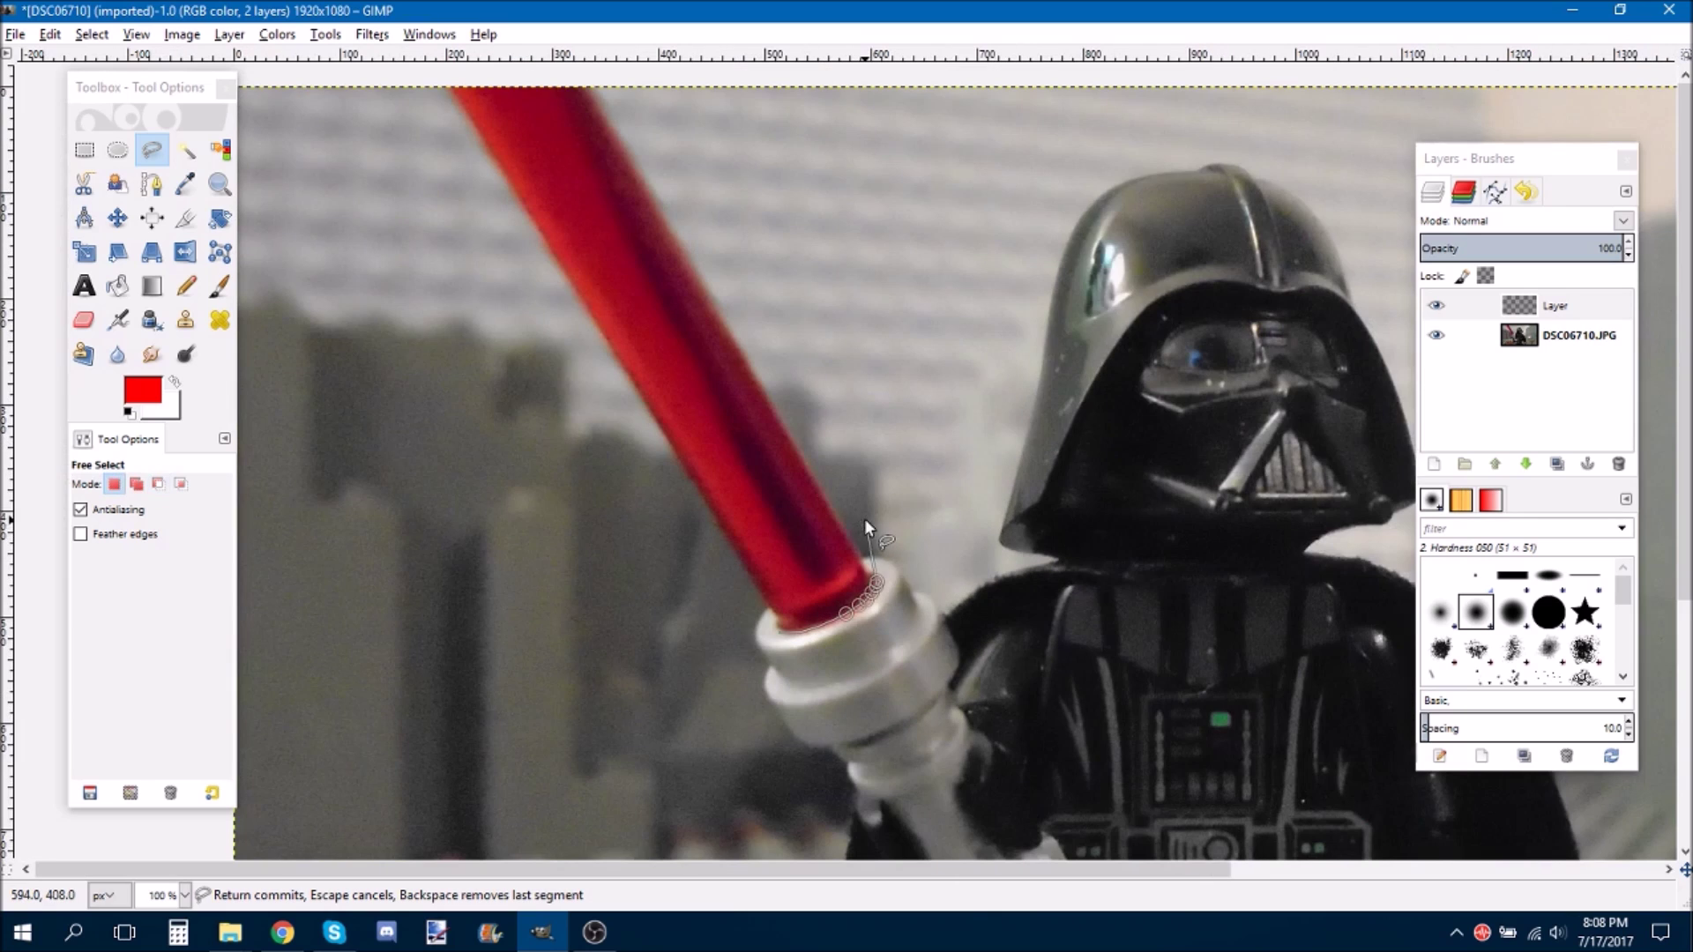
left_click(591, 72)
scroll(454, 84, "up", 1)
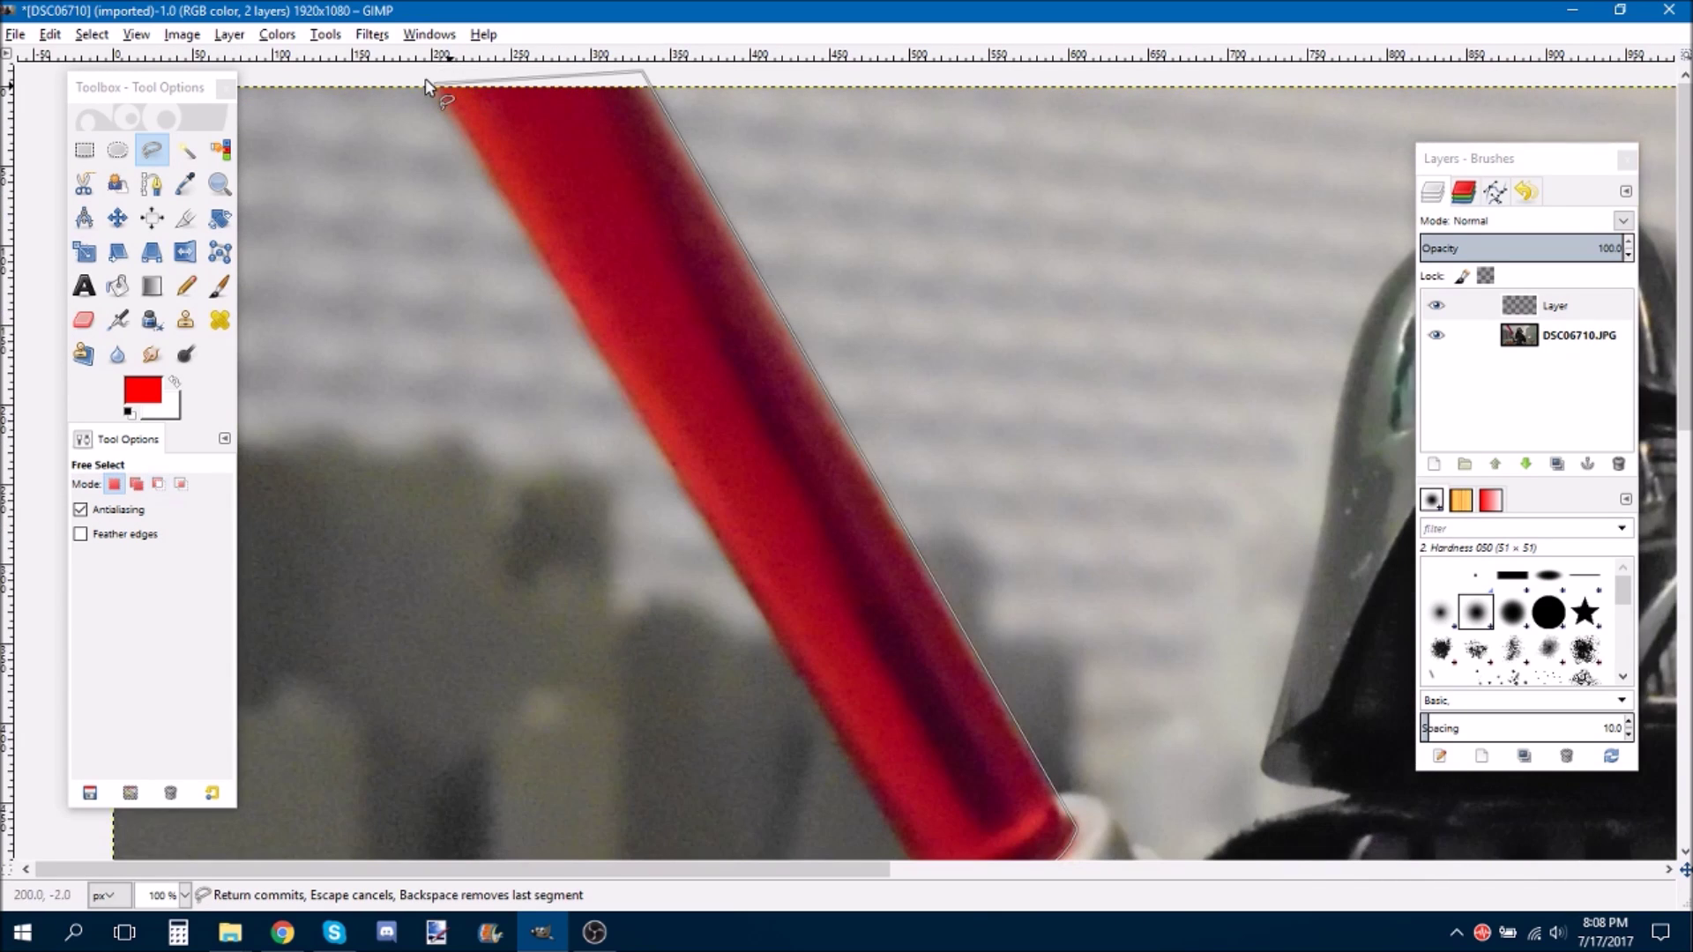
left_click(420, 78)
scroll(890, 504, "down", 4)
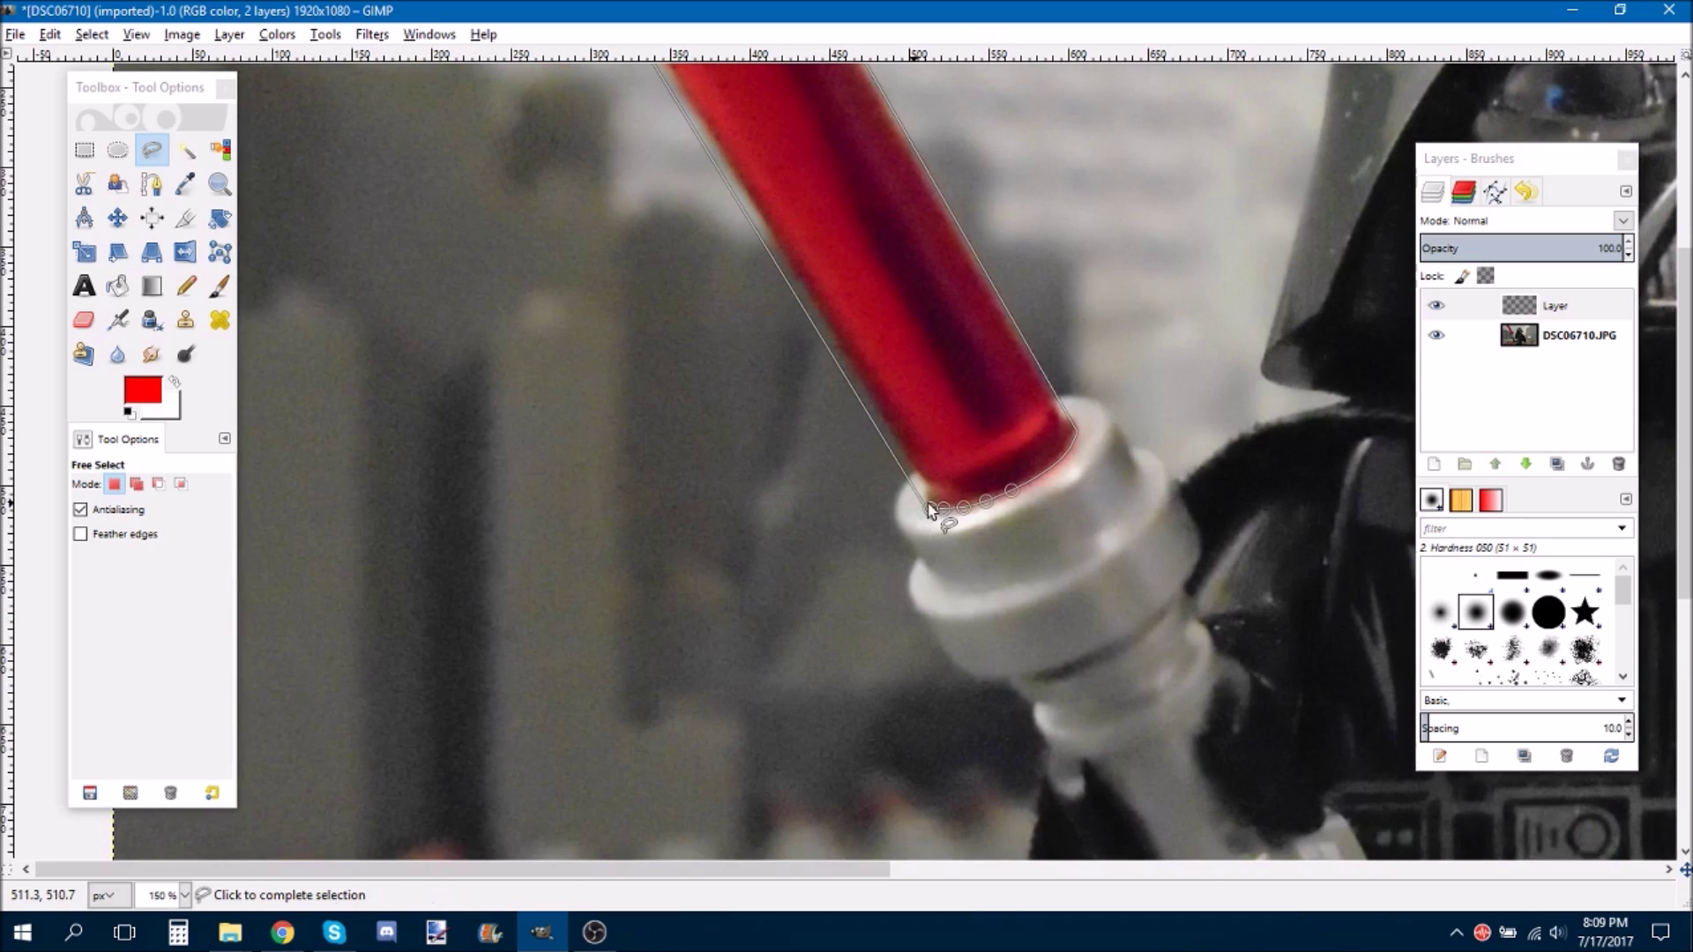
left_click(928, 510)
scroll(684, 529, "down", 3)
scroll(436, 183, "up", 1)
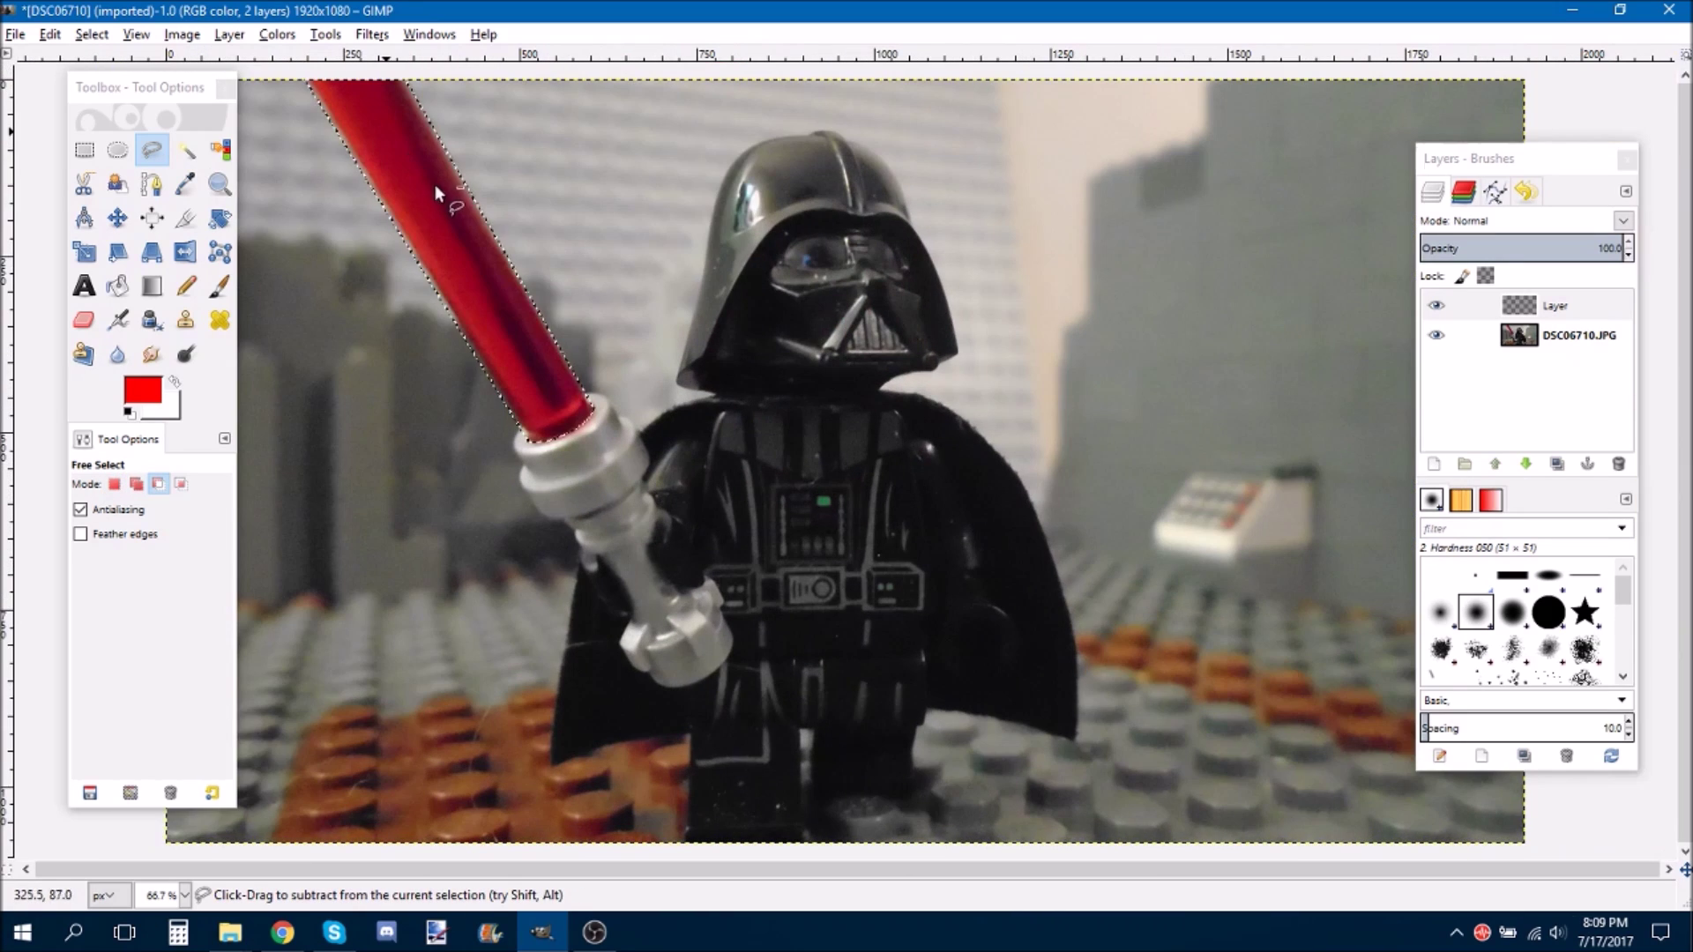
left_click(120, 287)
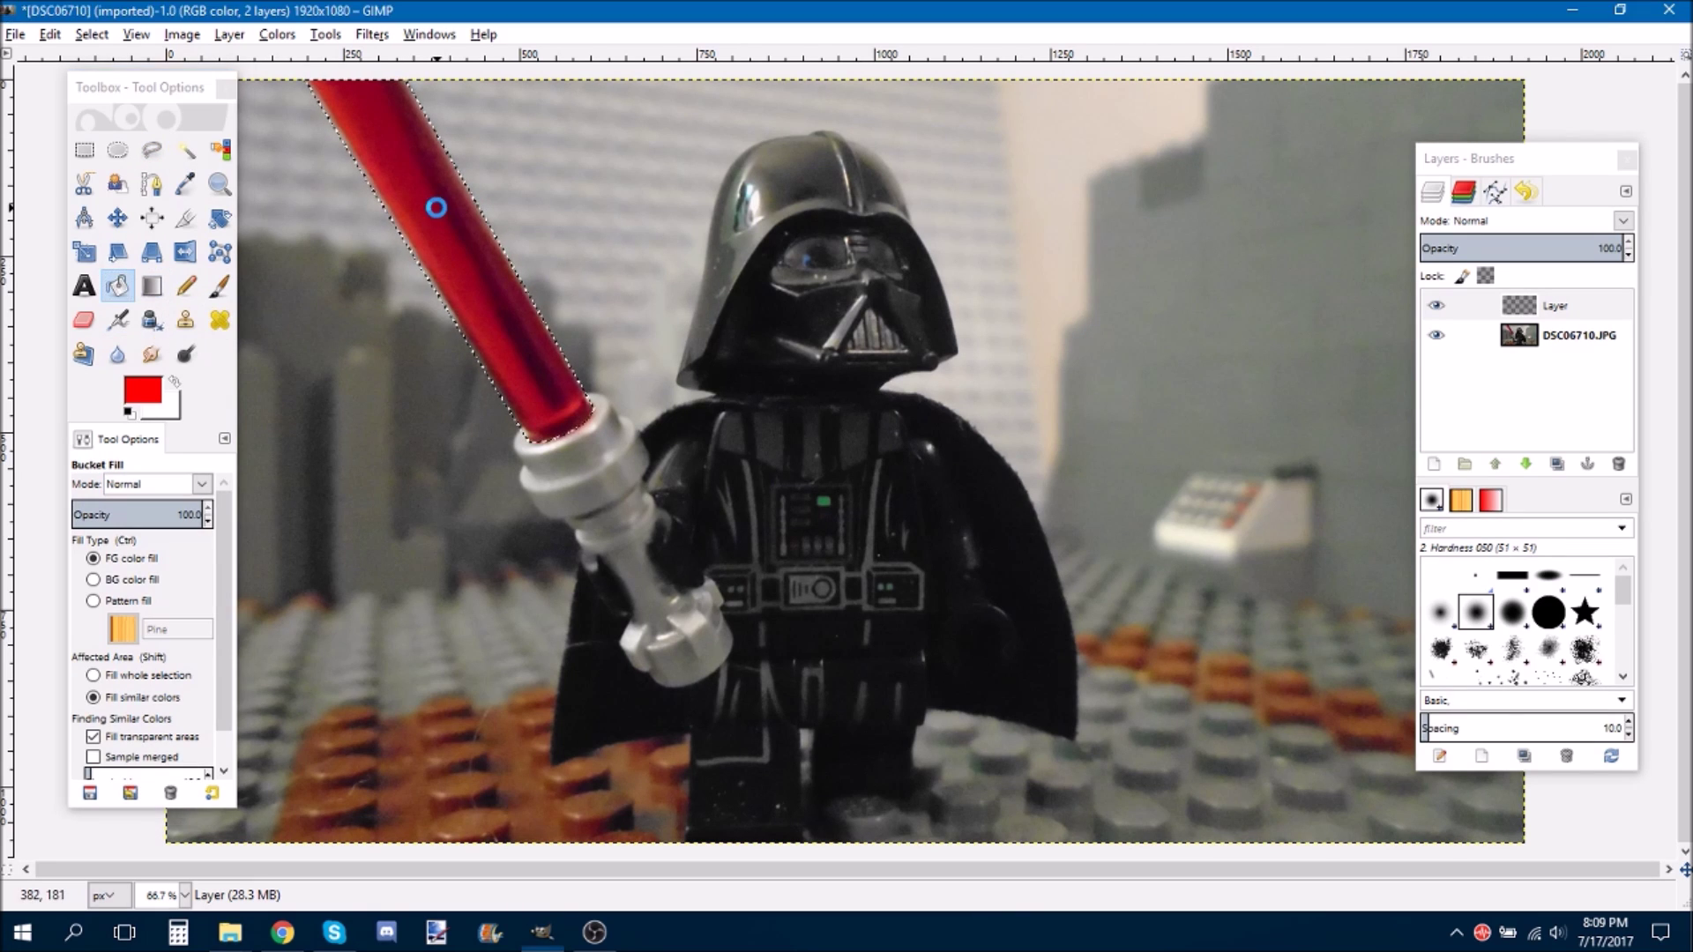
- Bucket-fill the blade selection with solid red on the transparent layer
left_click(532, 331)
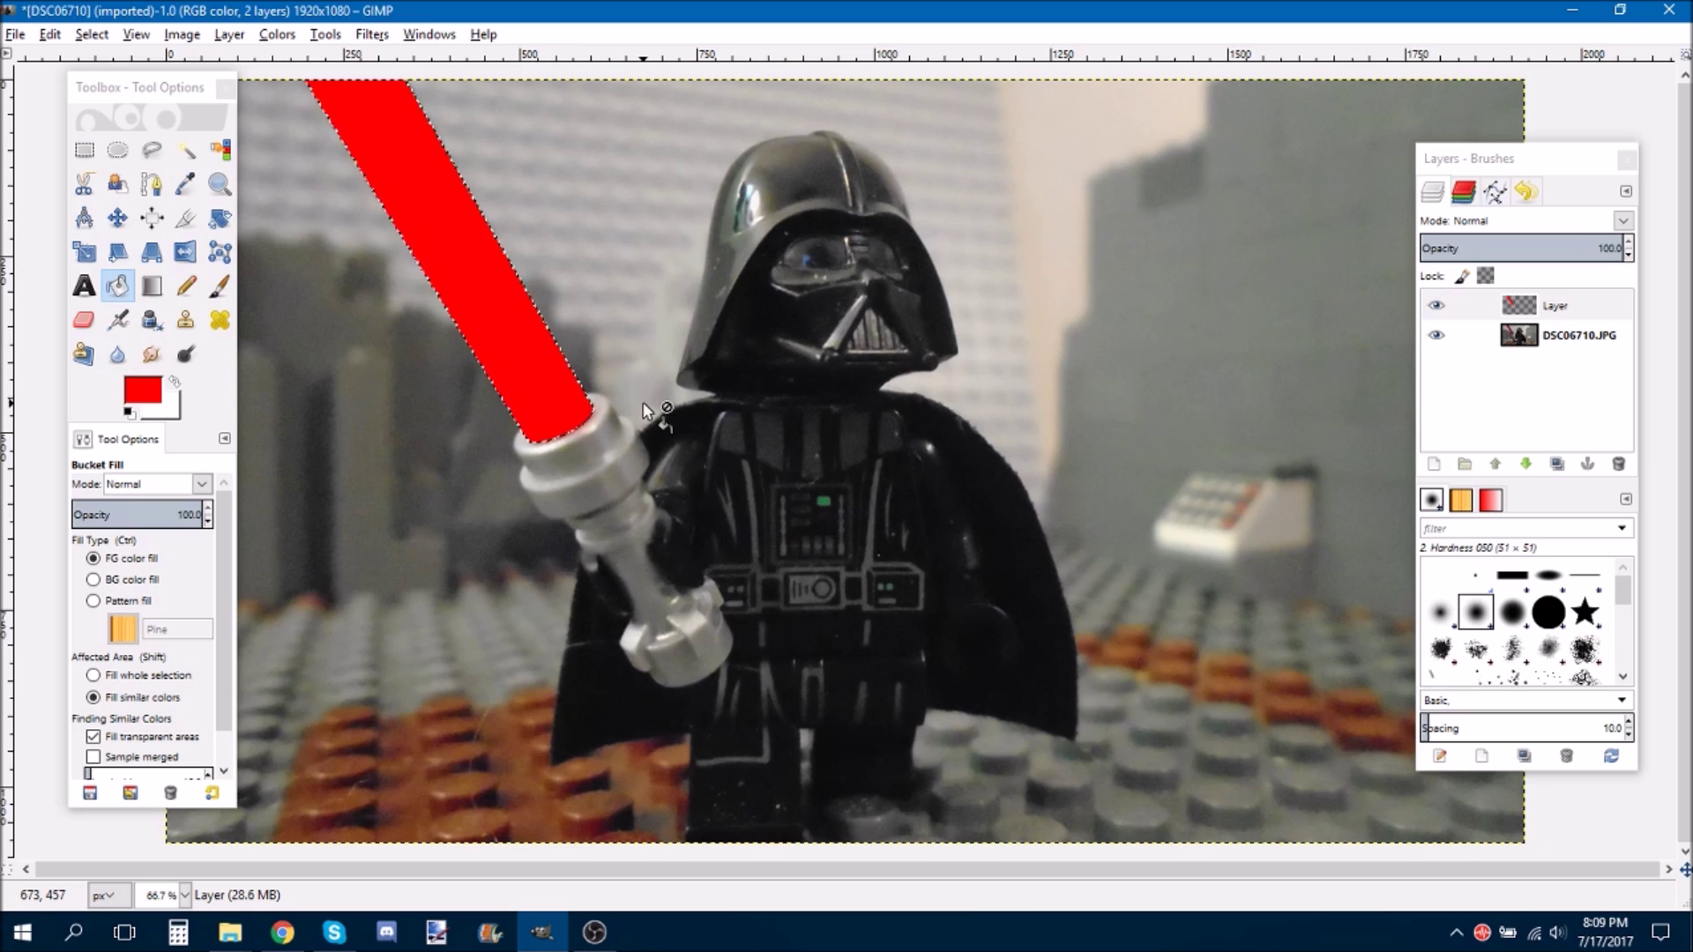
left_click(227, 35)
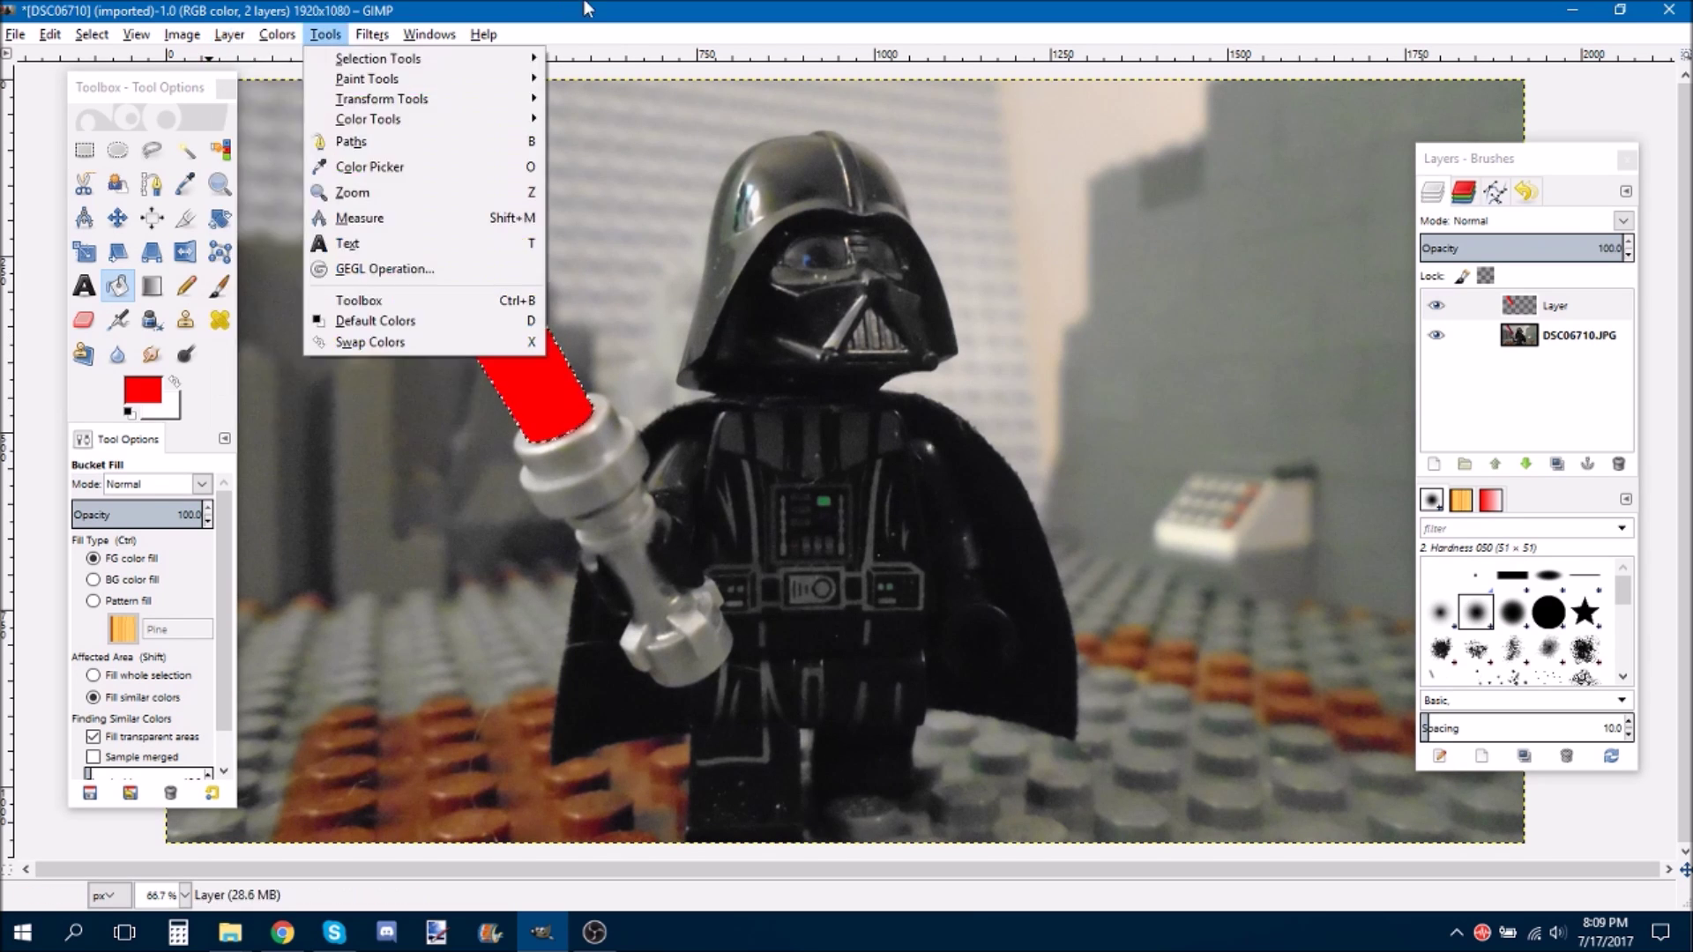
left_click(614, 132)
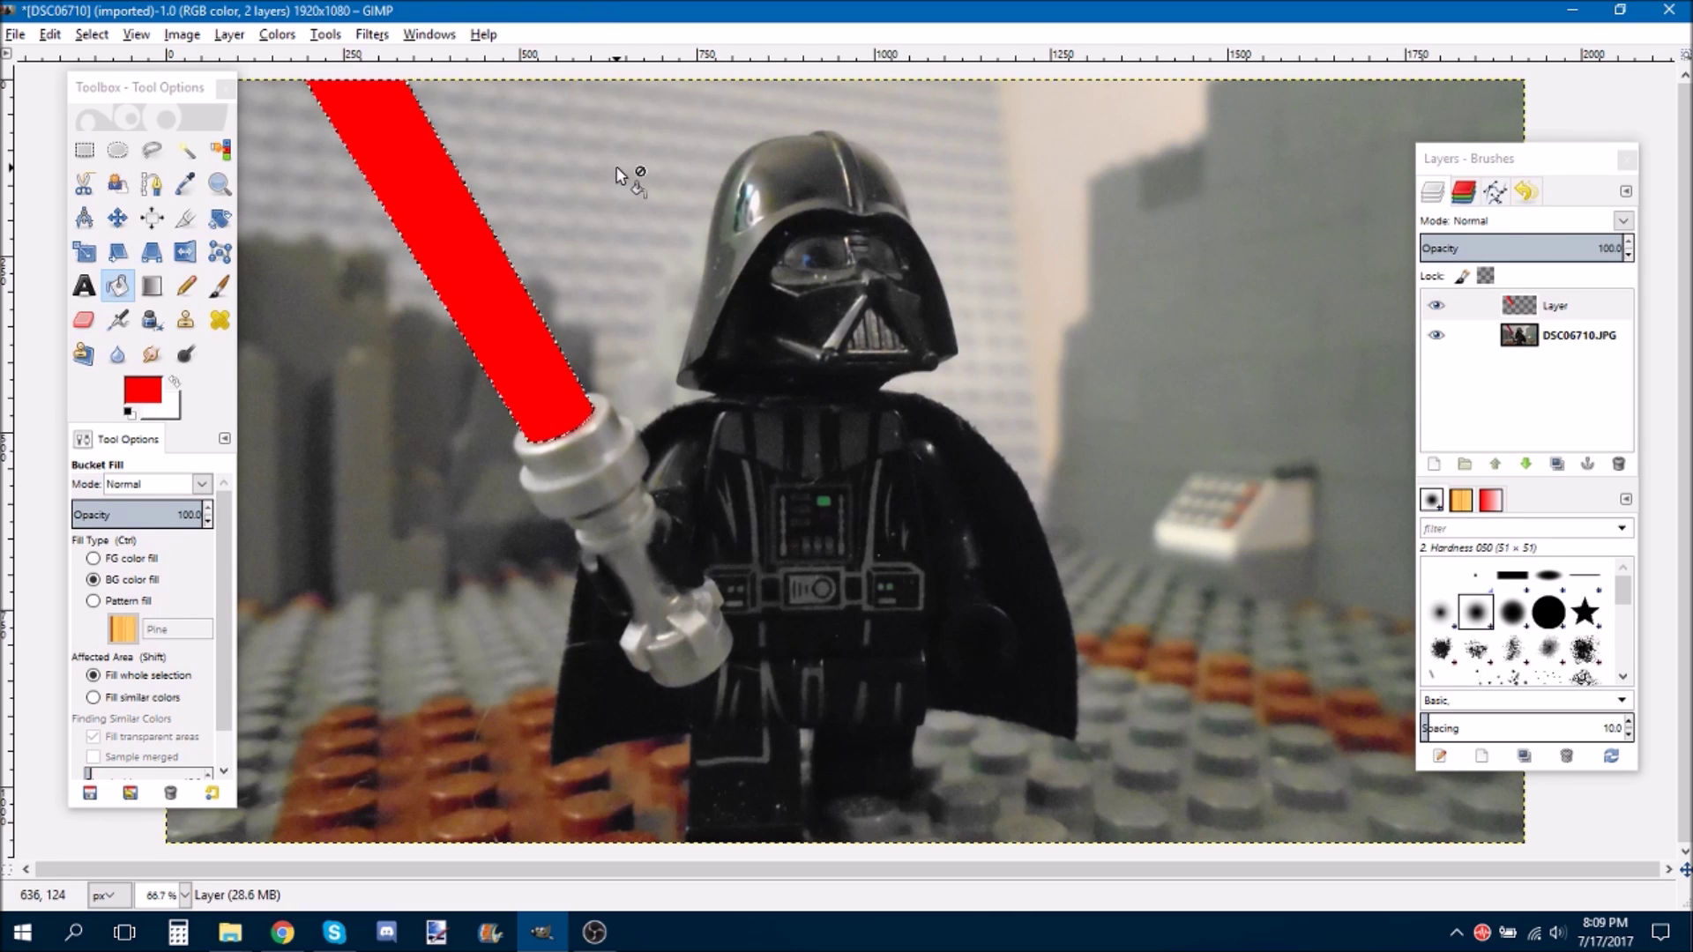
key("shift+ctrl+n")
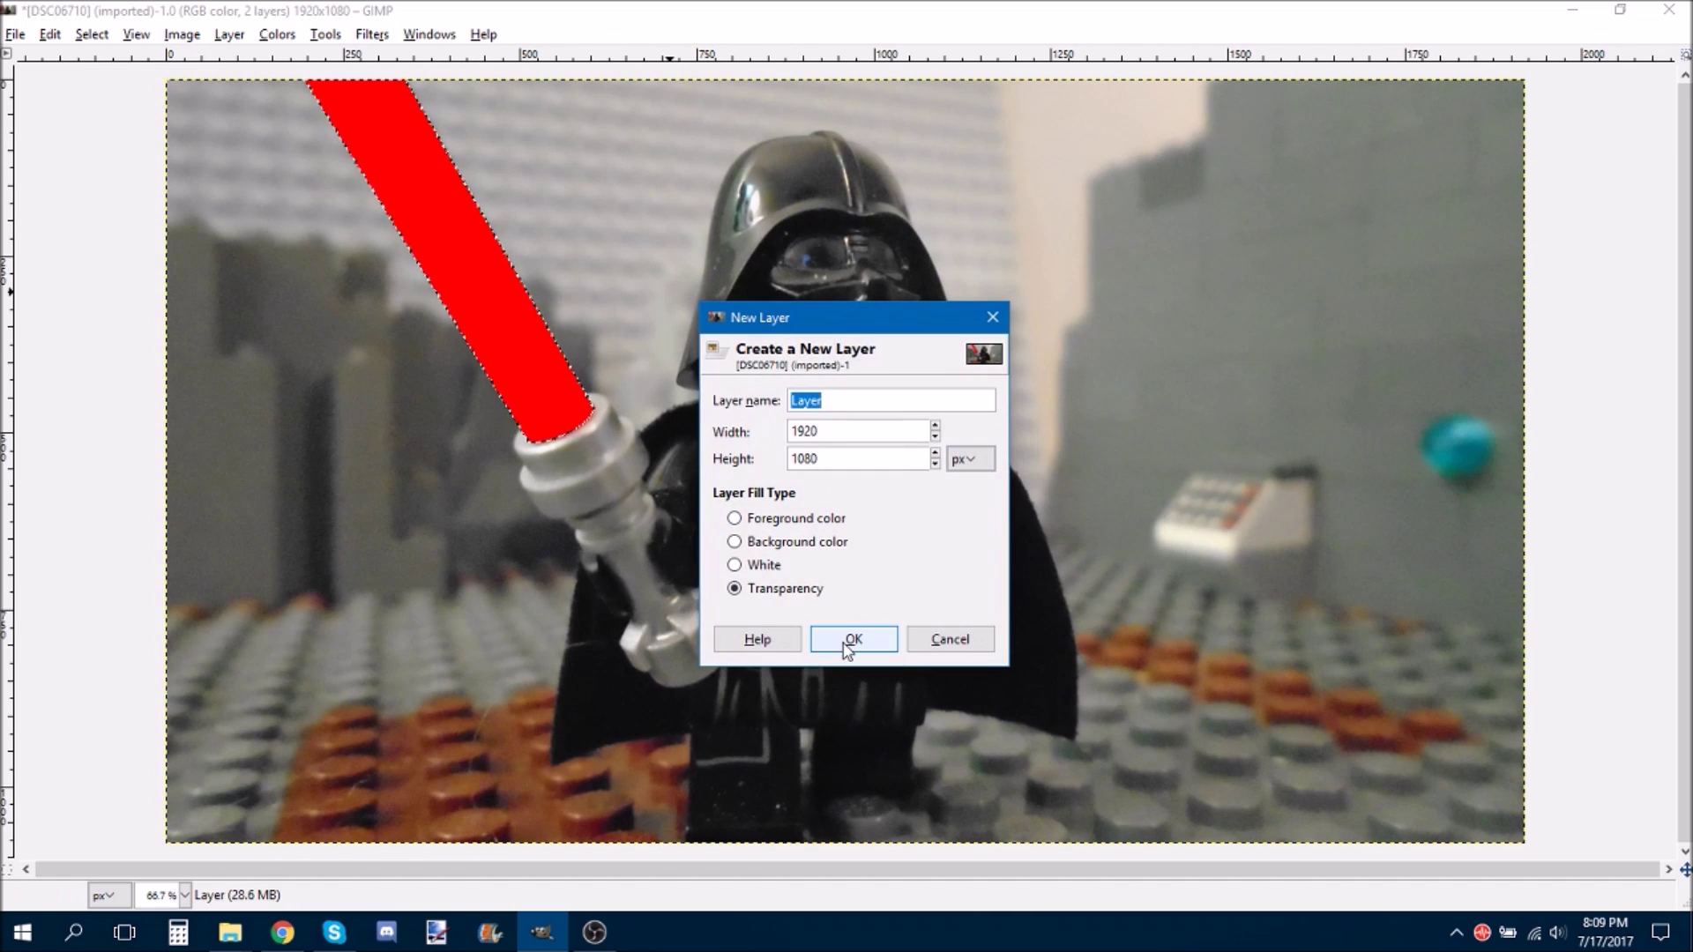
- Add a new transparent Layer #1 and fill the blade selection with white
left_click(832, 643)
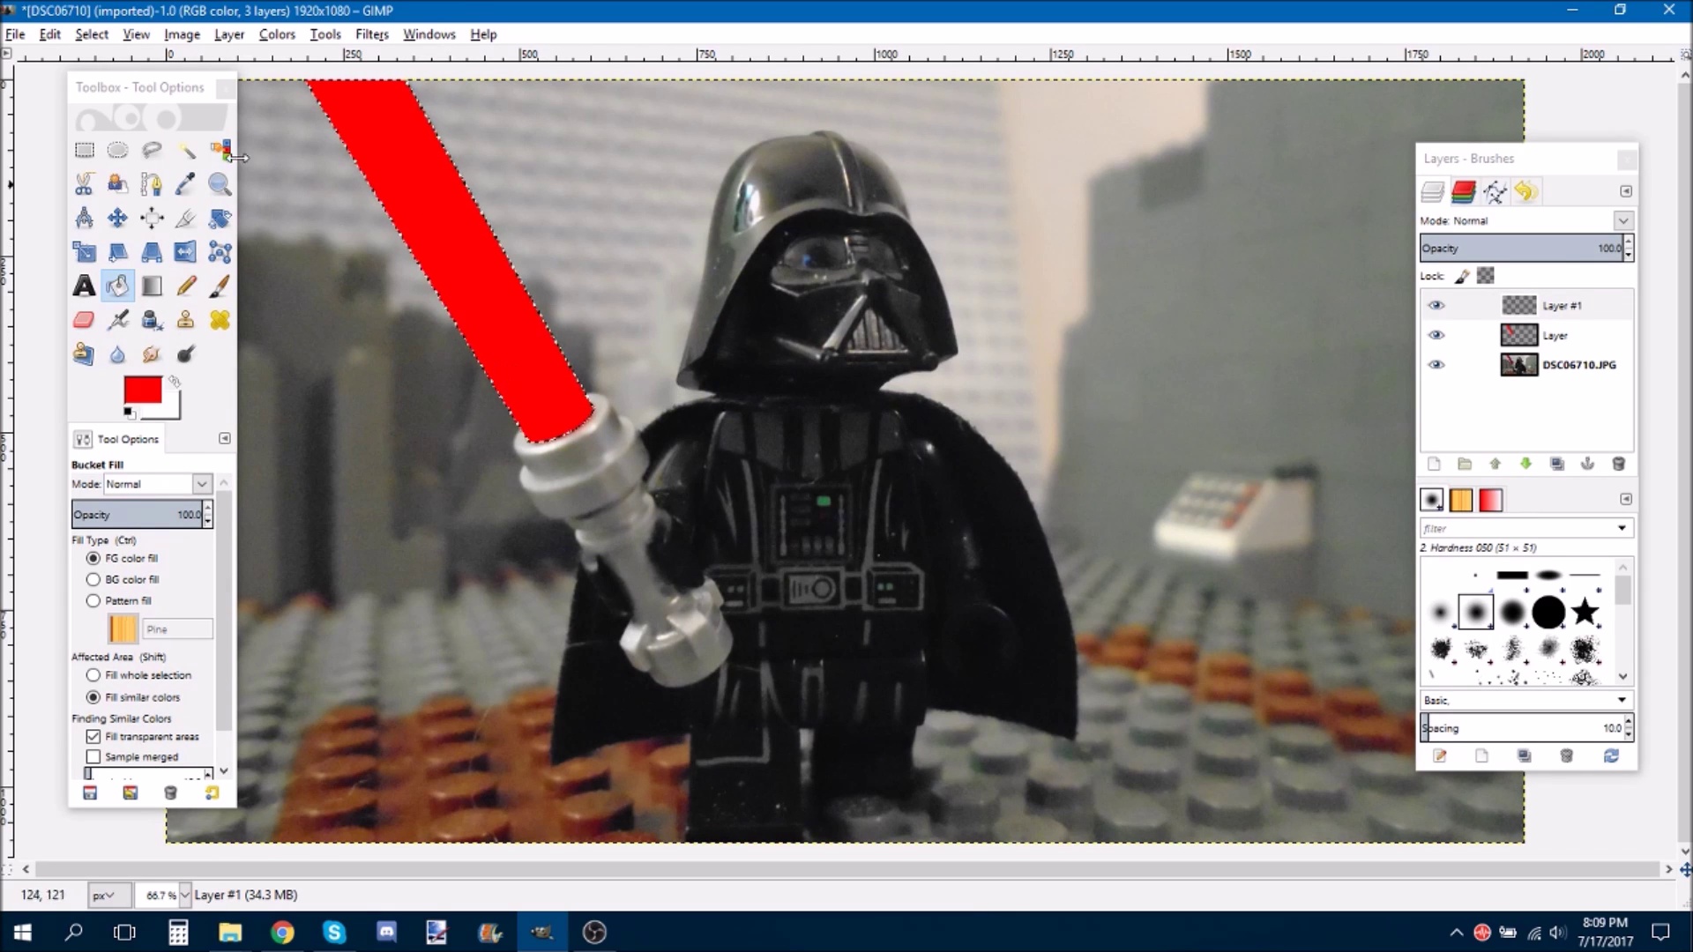
left_click(176, 385)
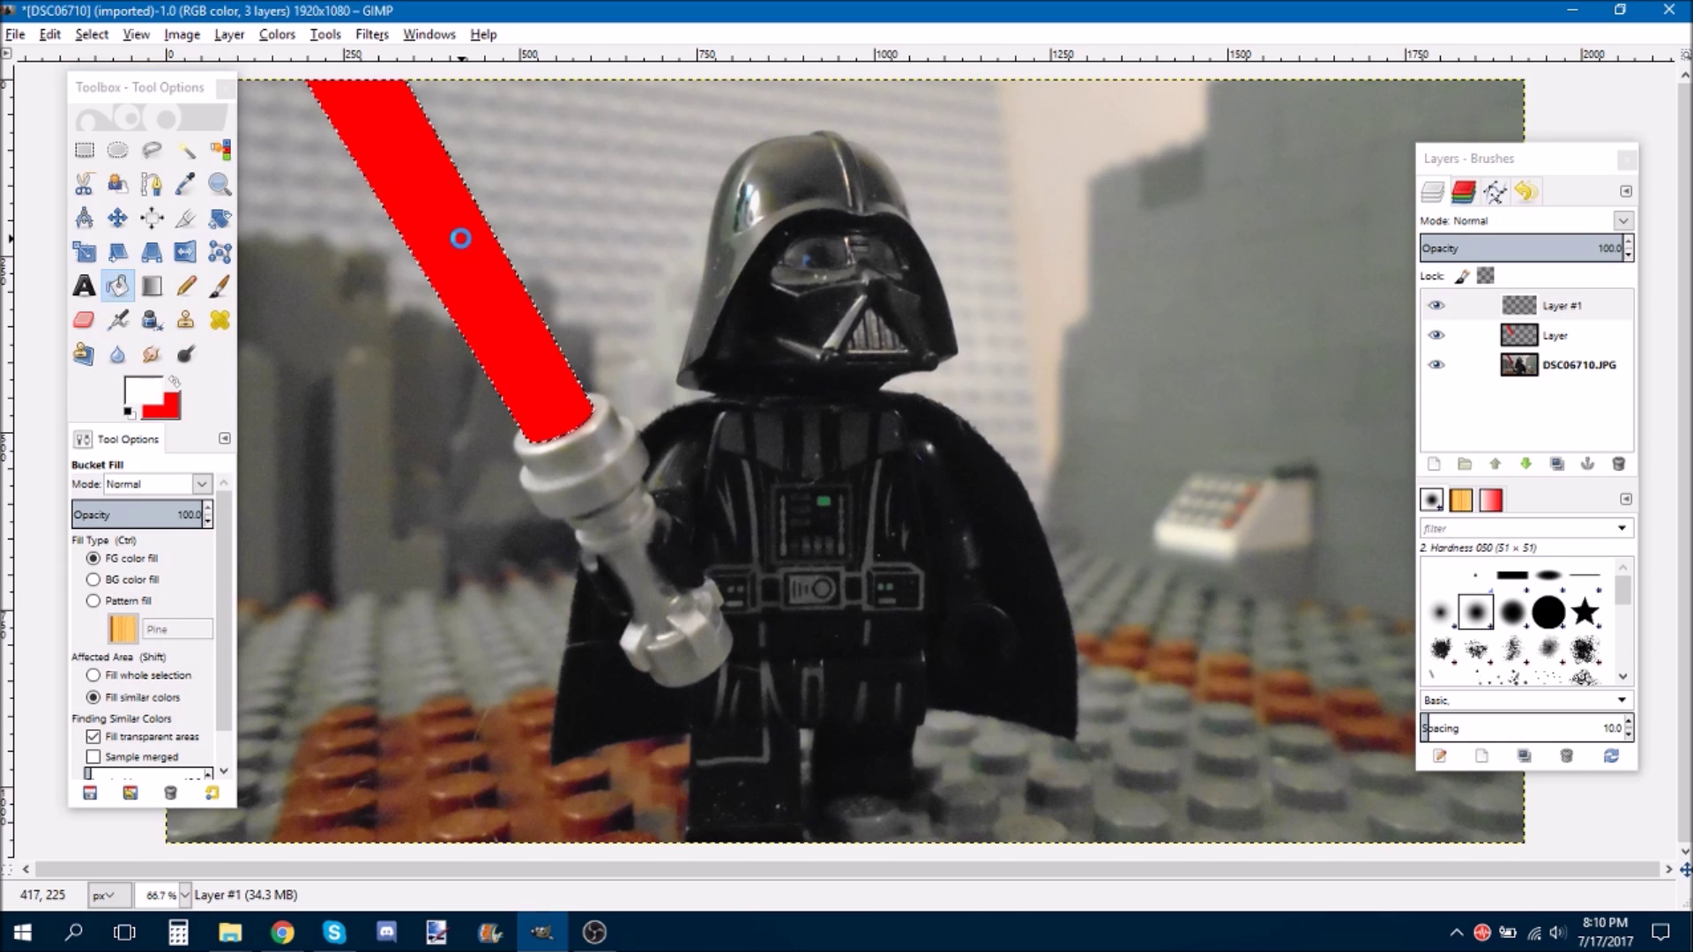
left_click(574, 416)
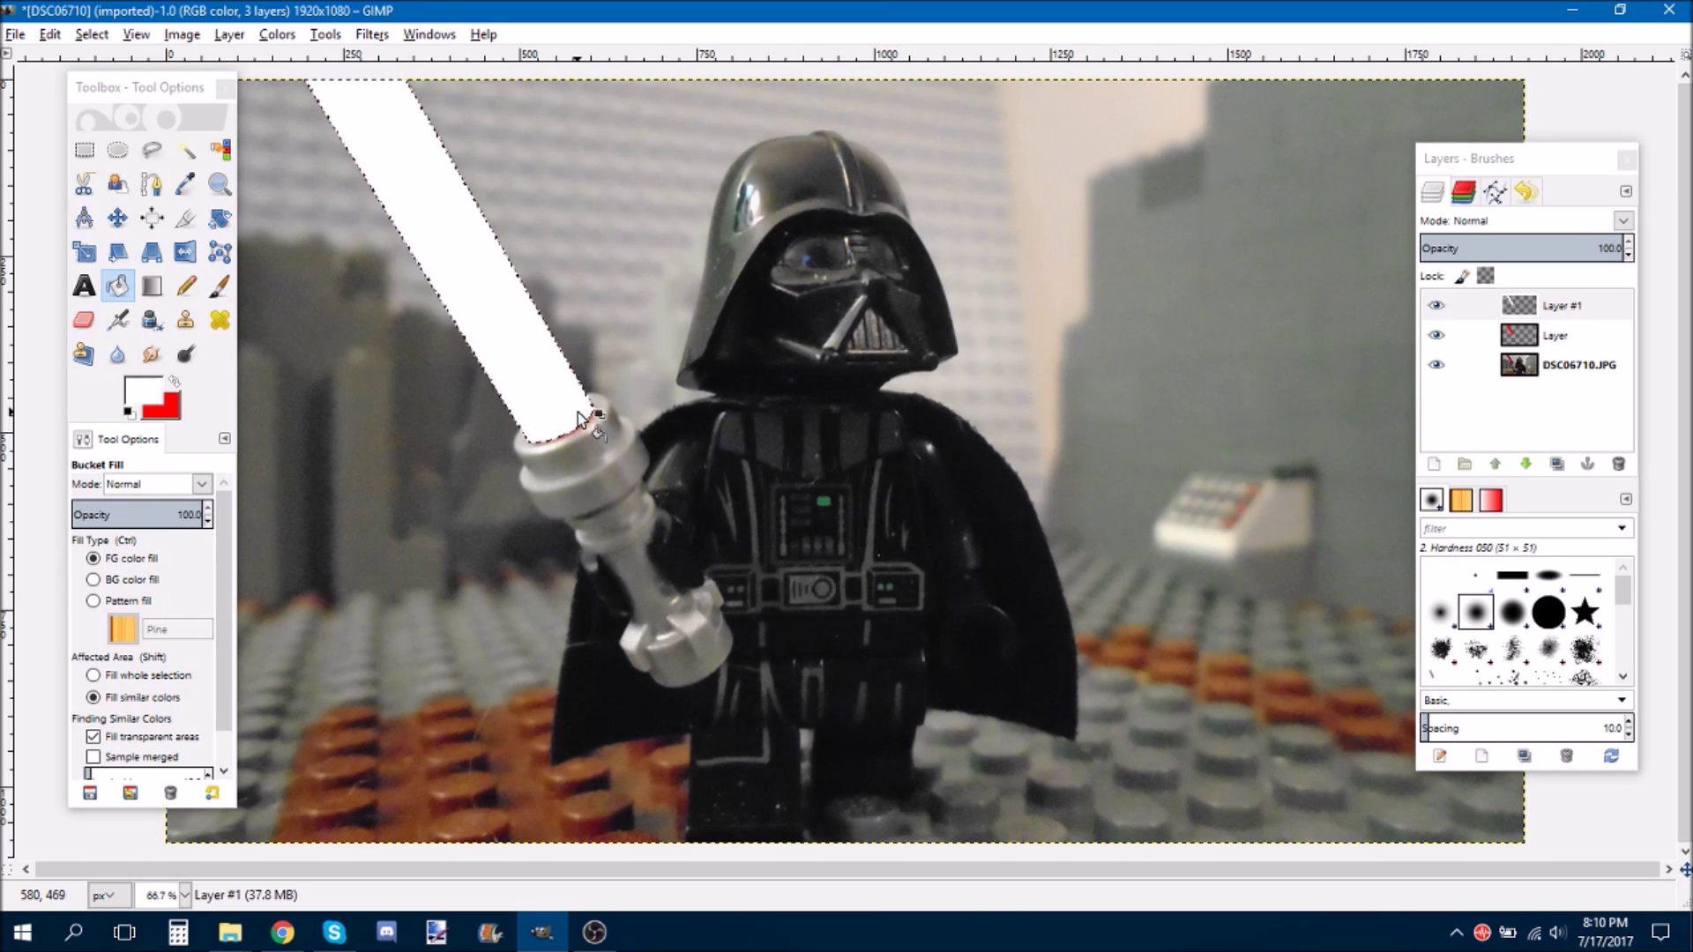
- Clear the selection with Select > None, then select the red layer named Layer
key("ctrl+shift+a")
key("ctrl+f")
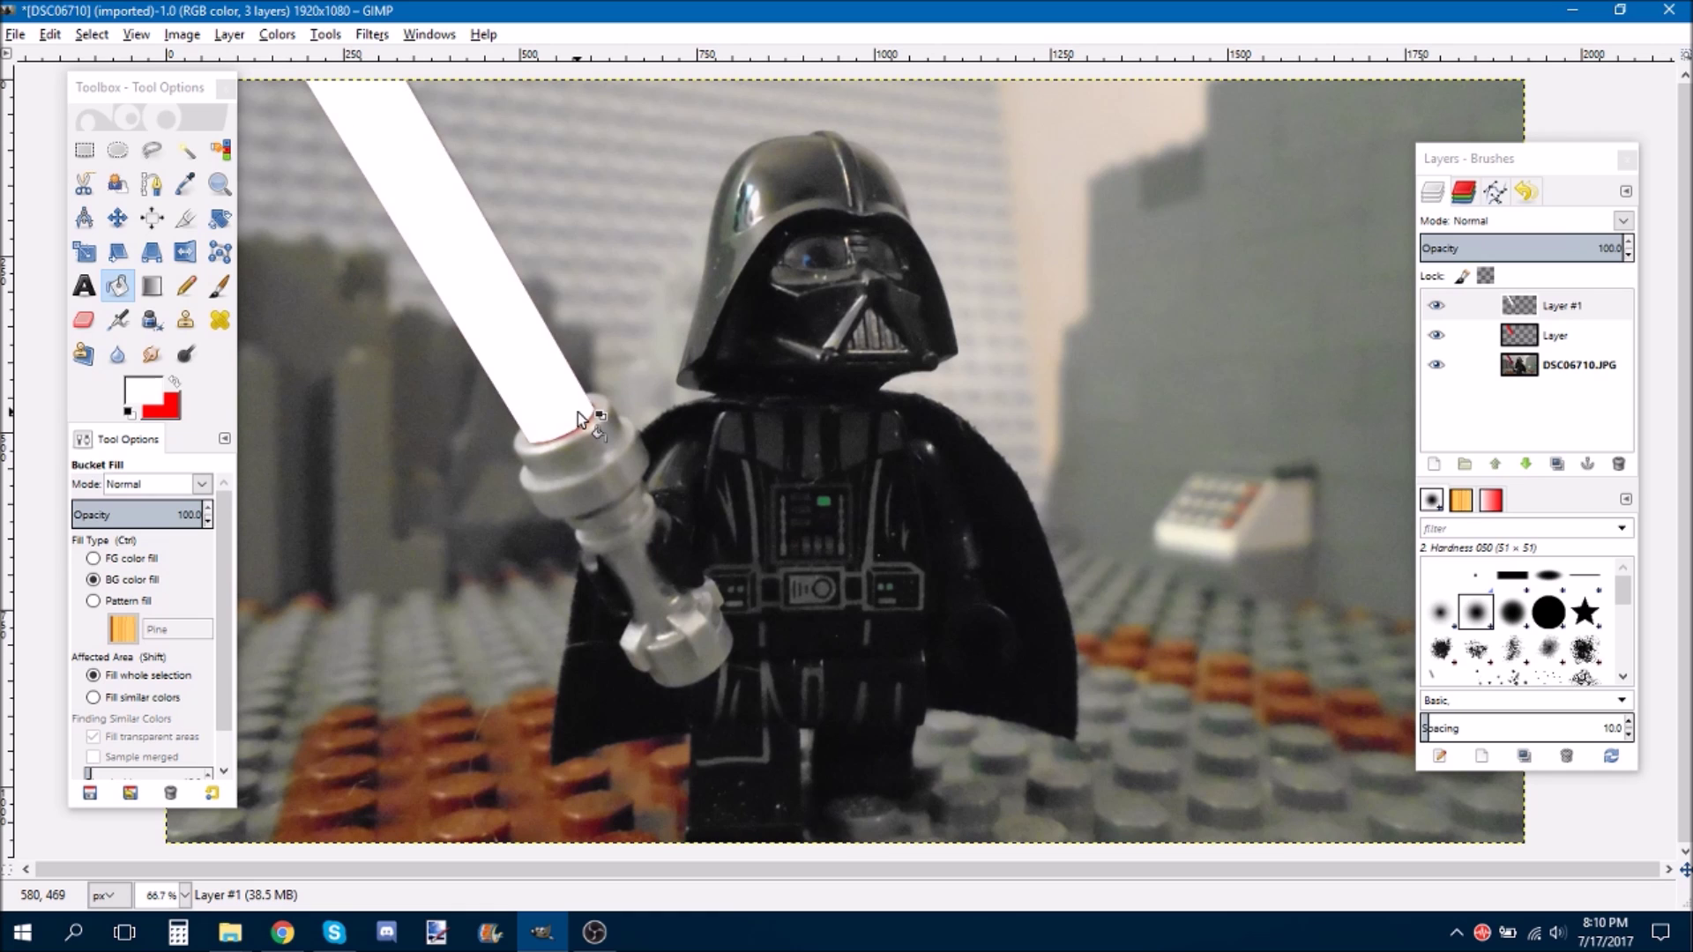
key("ctrl+z")
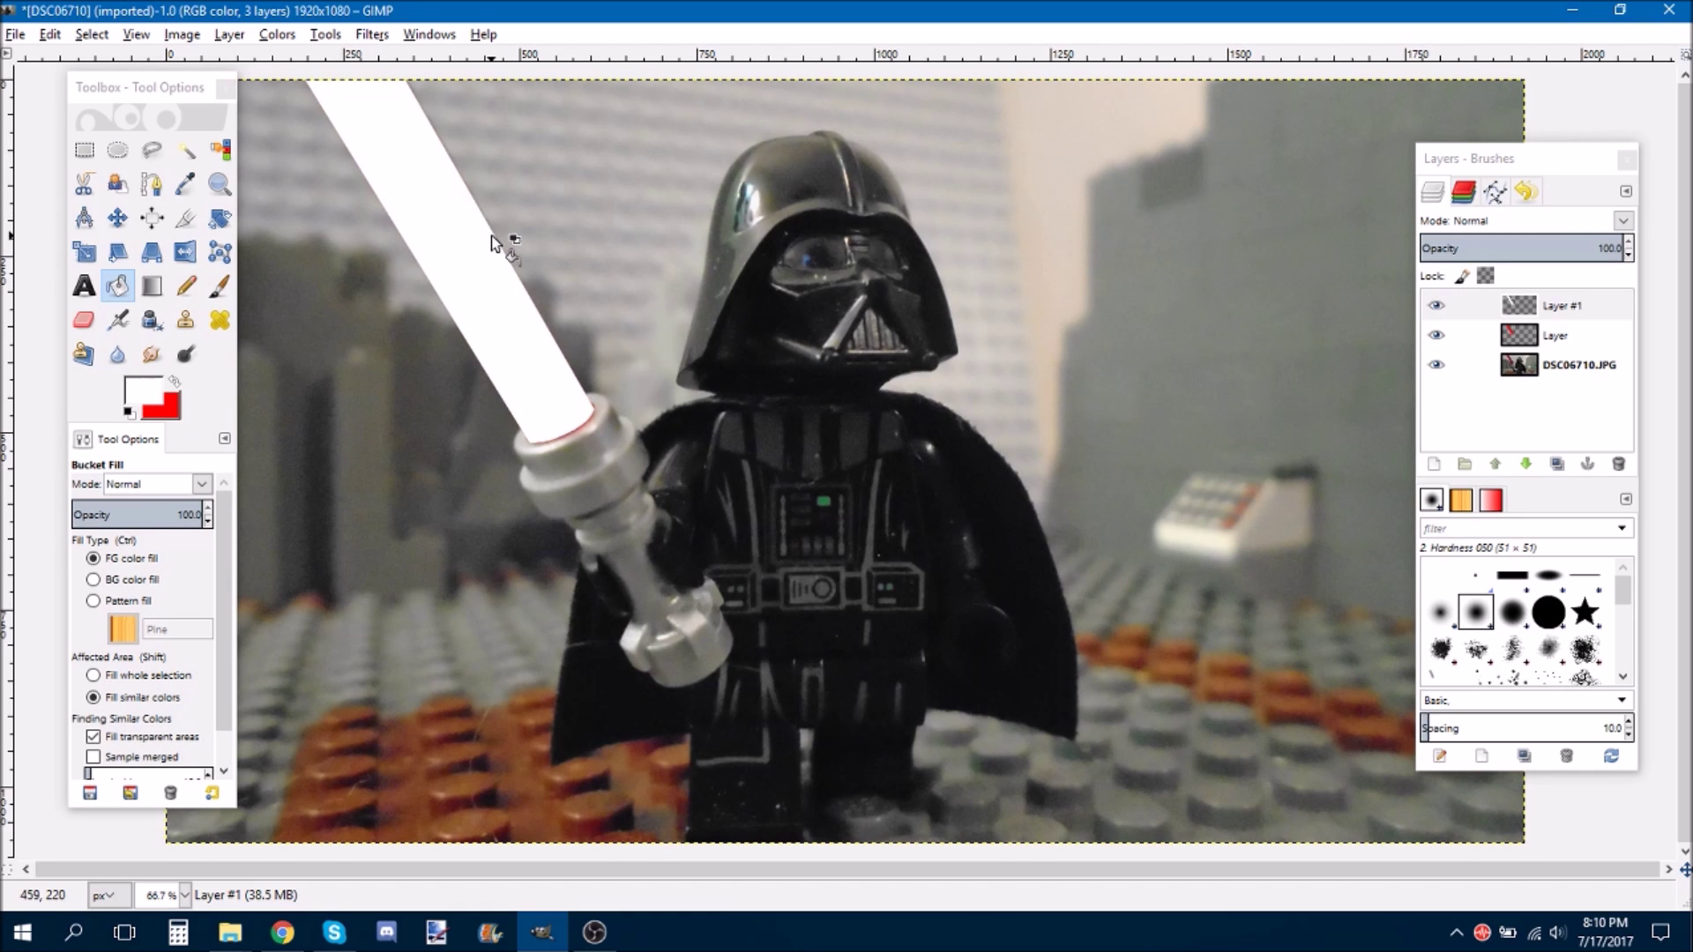
key("ctrl+z")
left_click(92, 34)
left_click(160, 78)
left_click(1539, 343)
right_click(1538, 344)
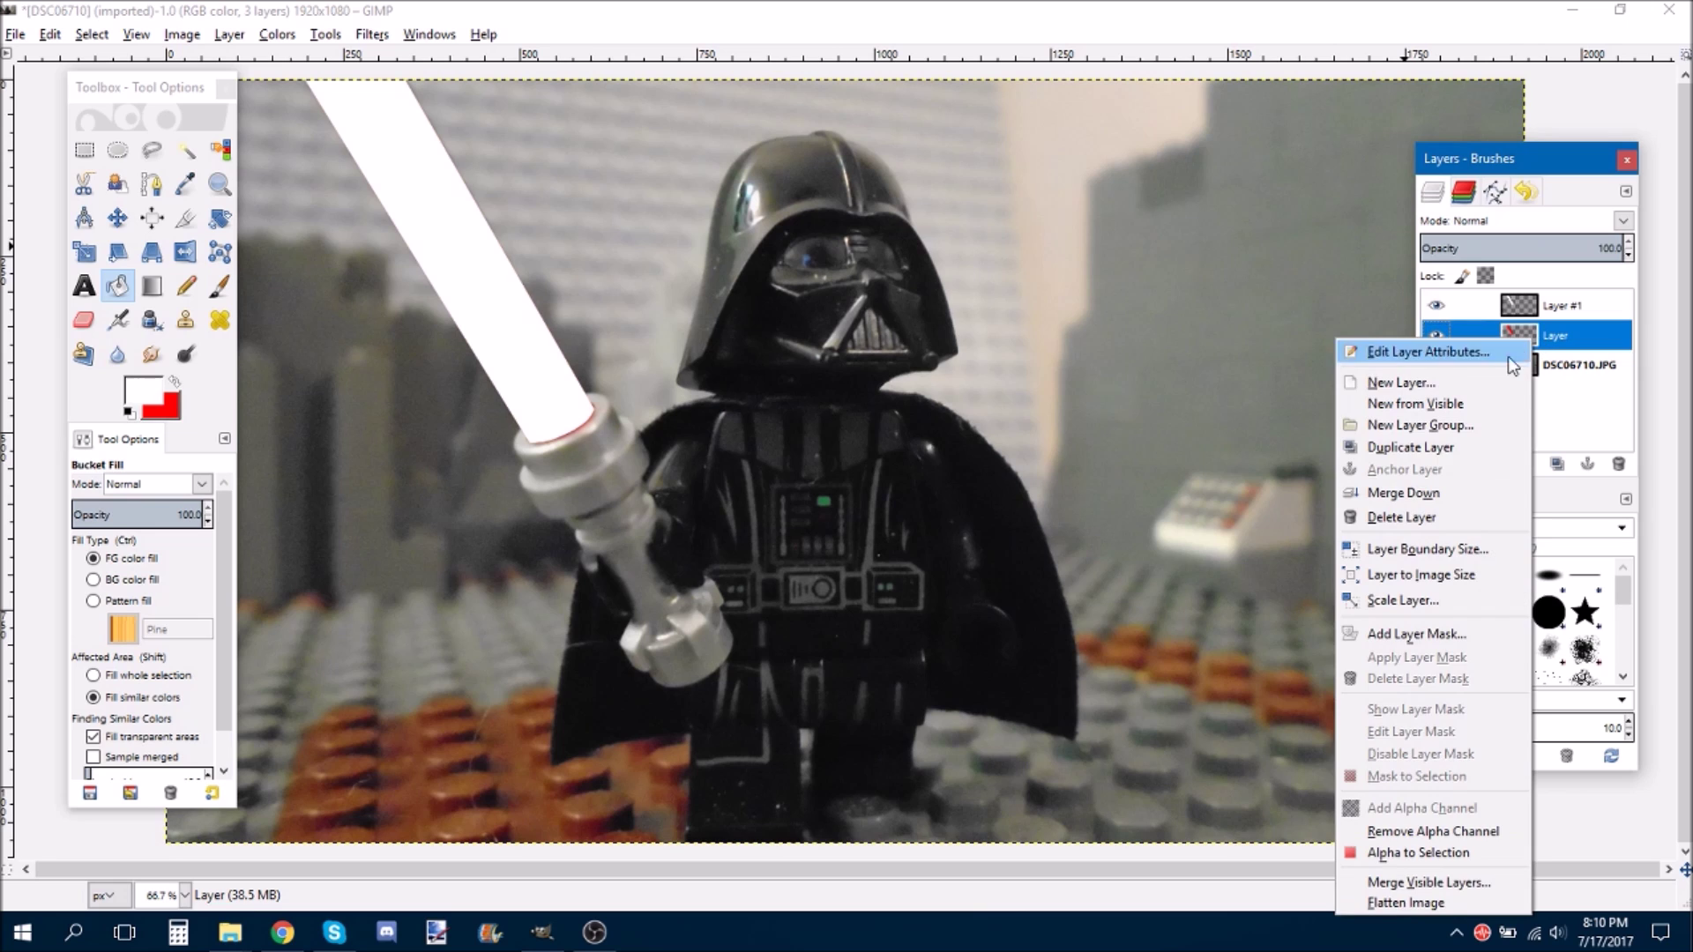
- Duplicate the red Layer, then apply a 500 px Gaussian Blur to the original
left_click(1451, 446)
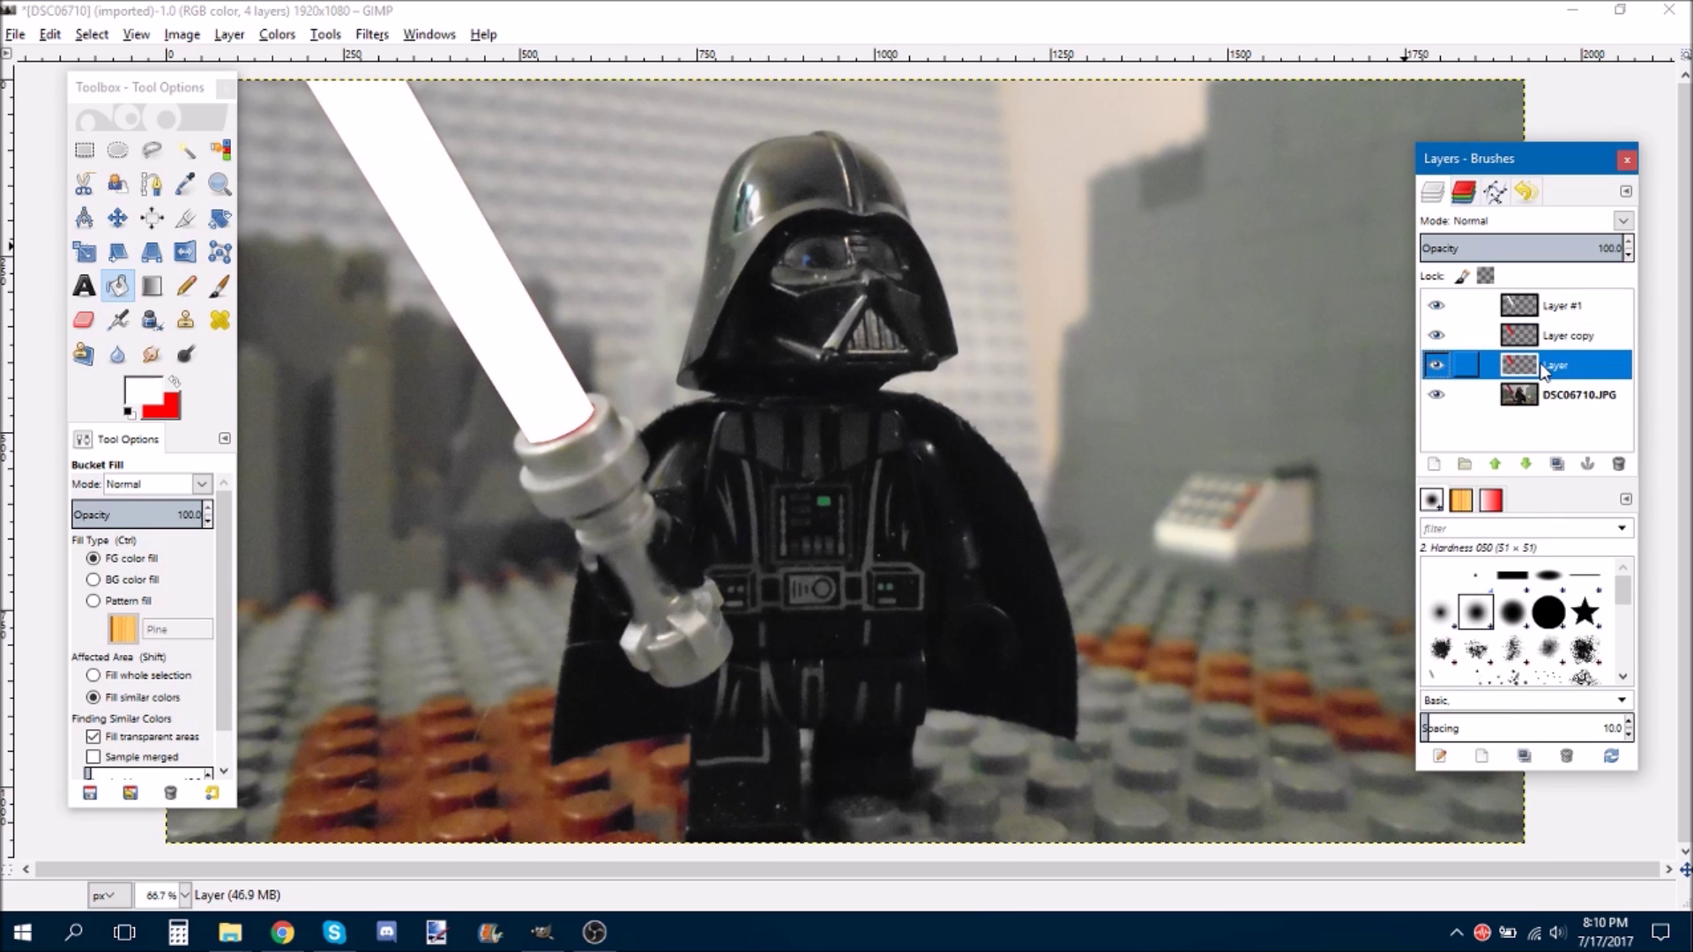
left_click(1541, 364)
left_click(371, 33)
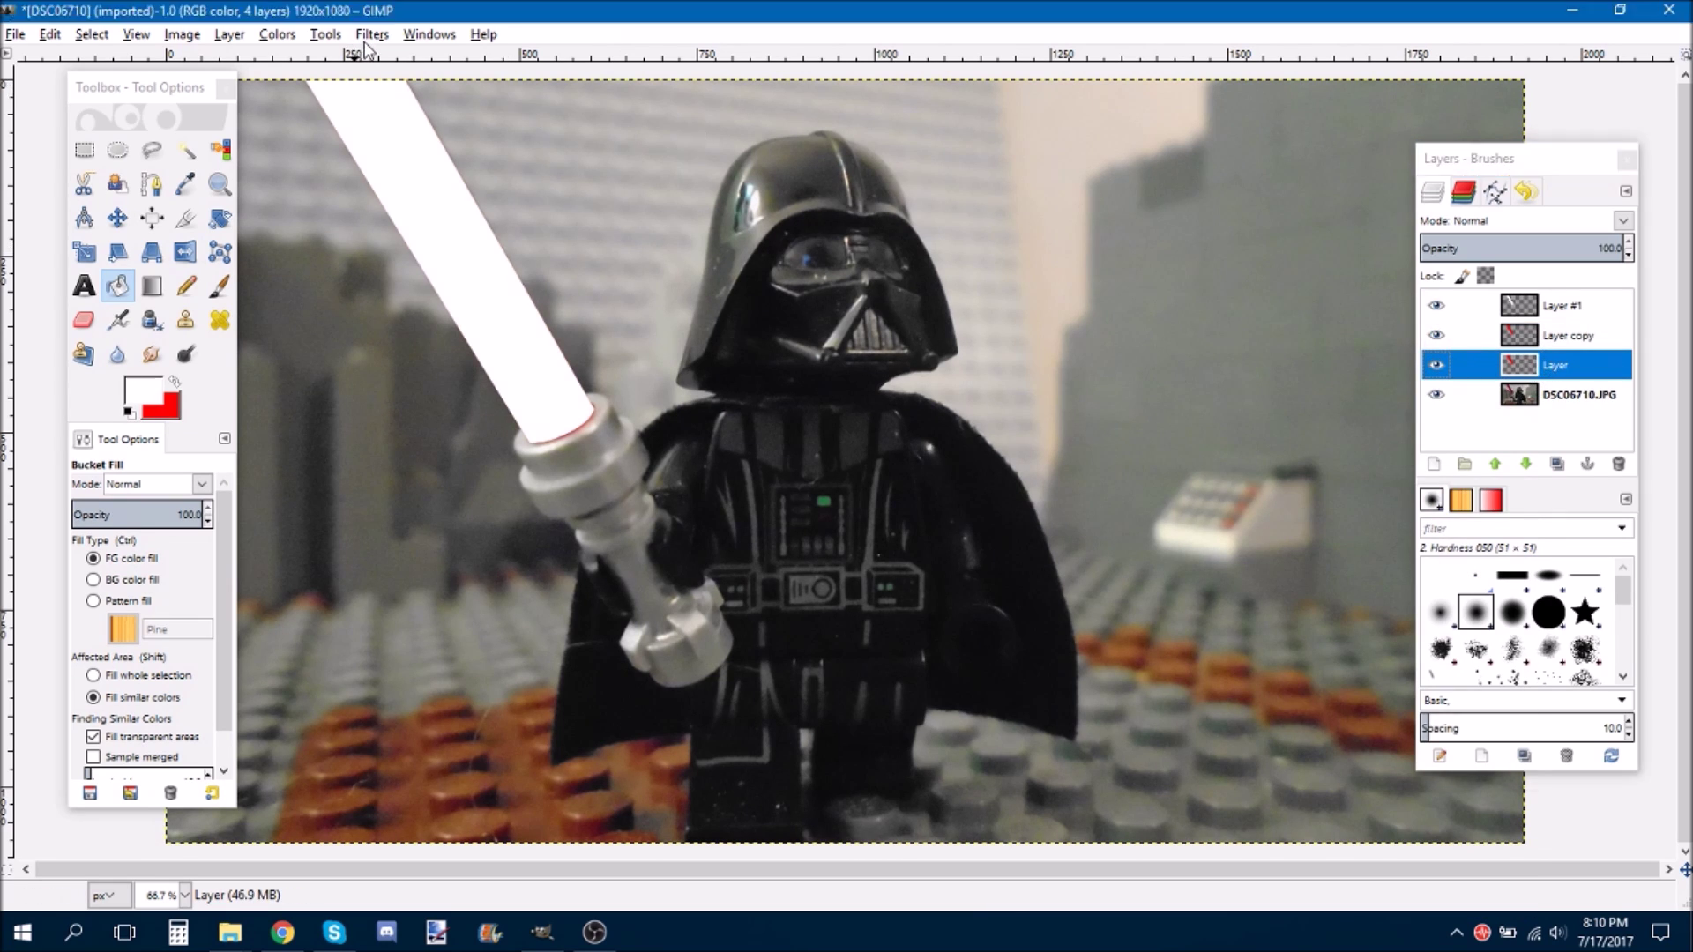
mouse_move(391, 141)
left_click(698, 157)
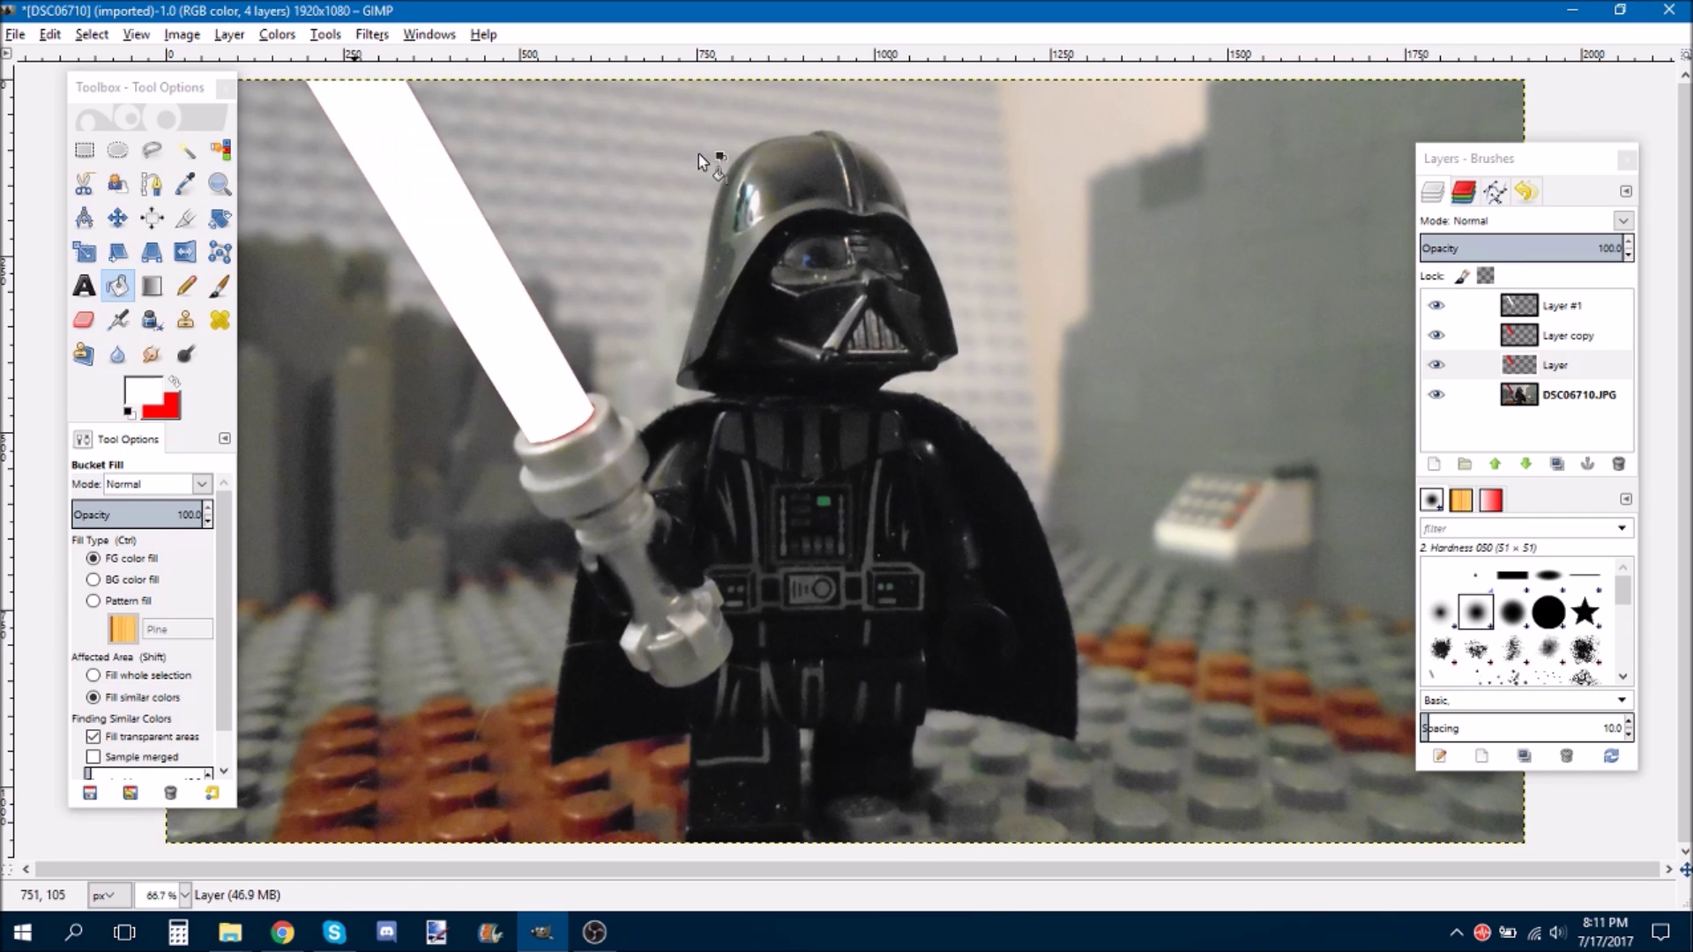
left_click_drag(919, 531, 947, 533)
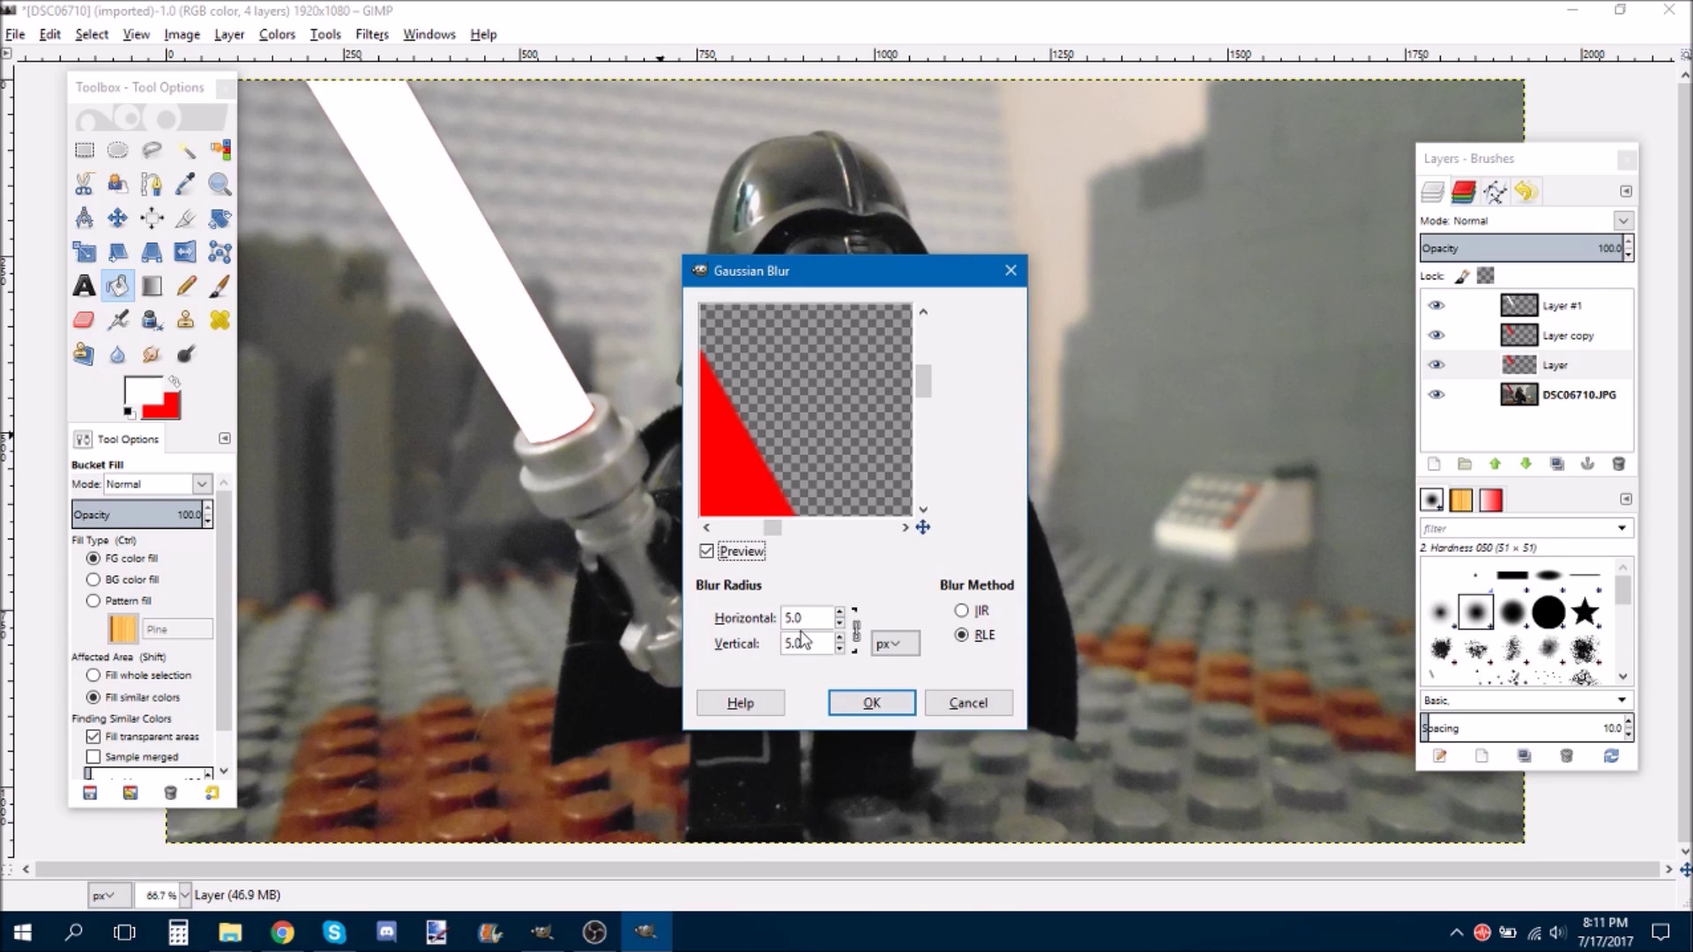
left_click_drag(791, 617, 776, 624)
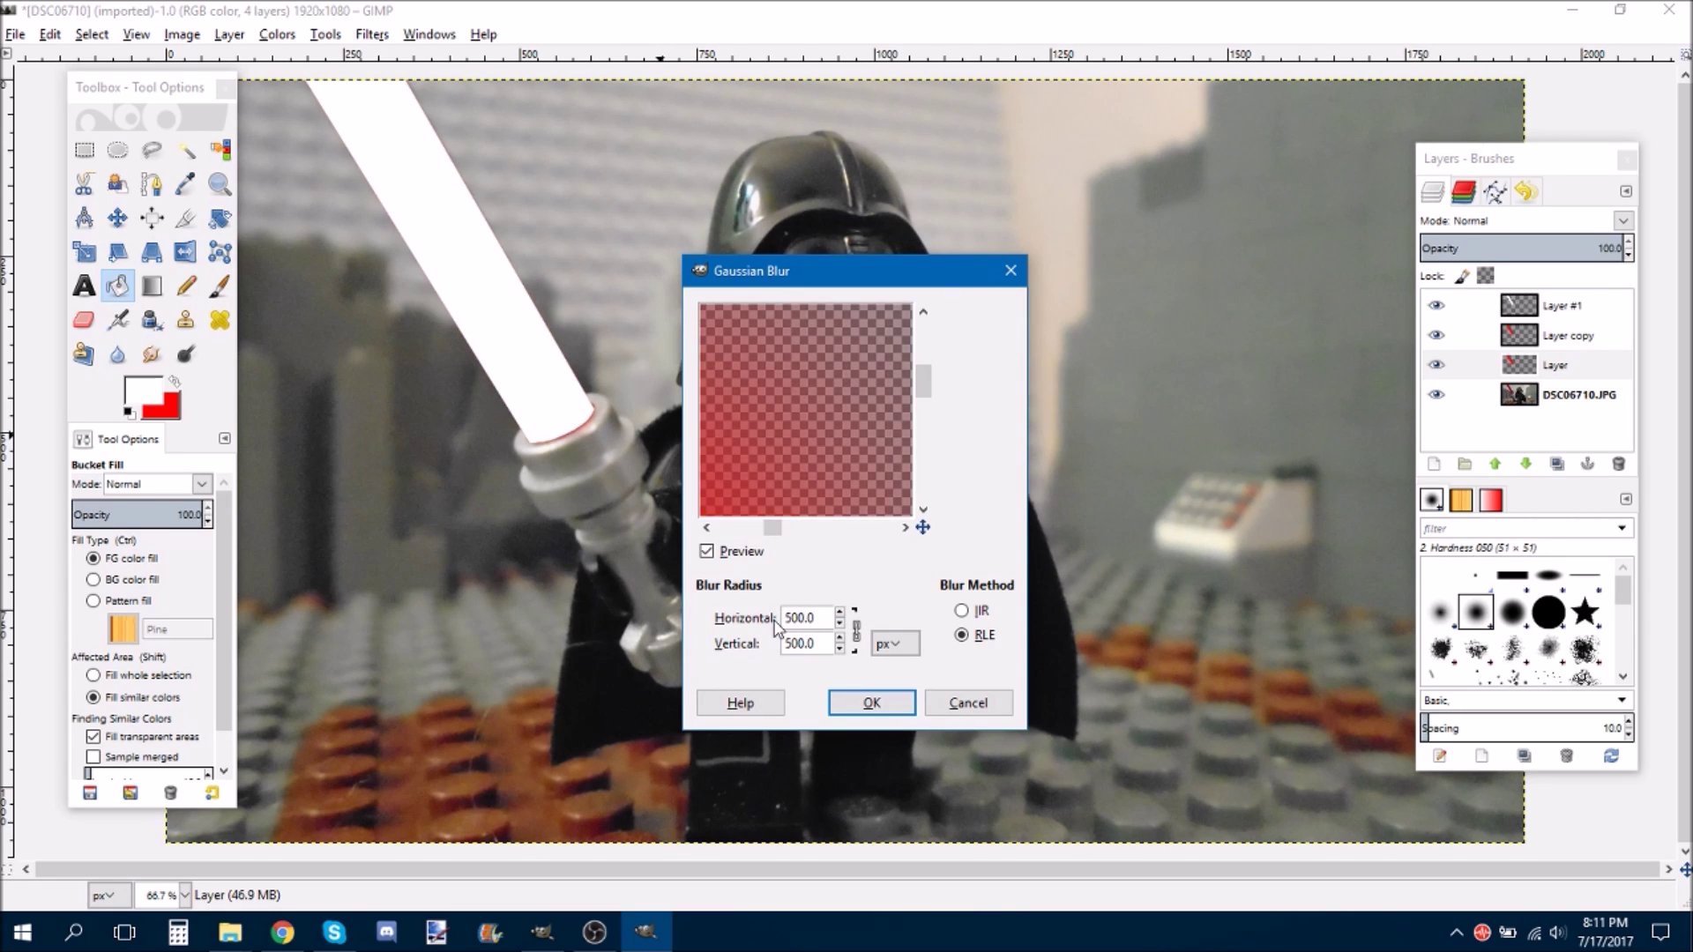
left_click(870, 703)
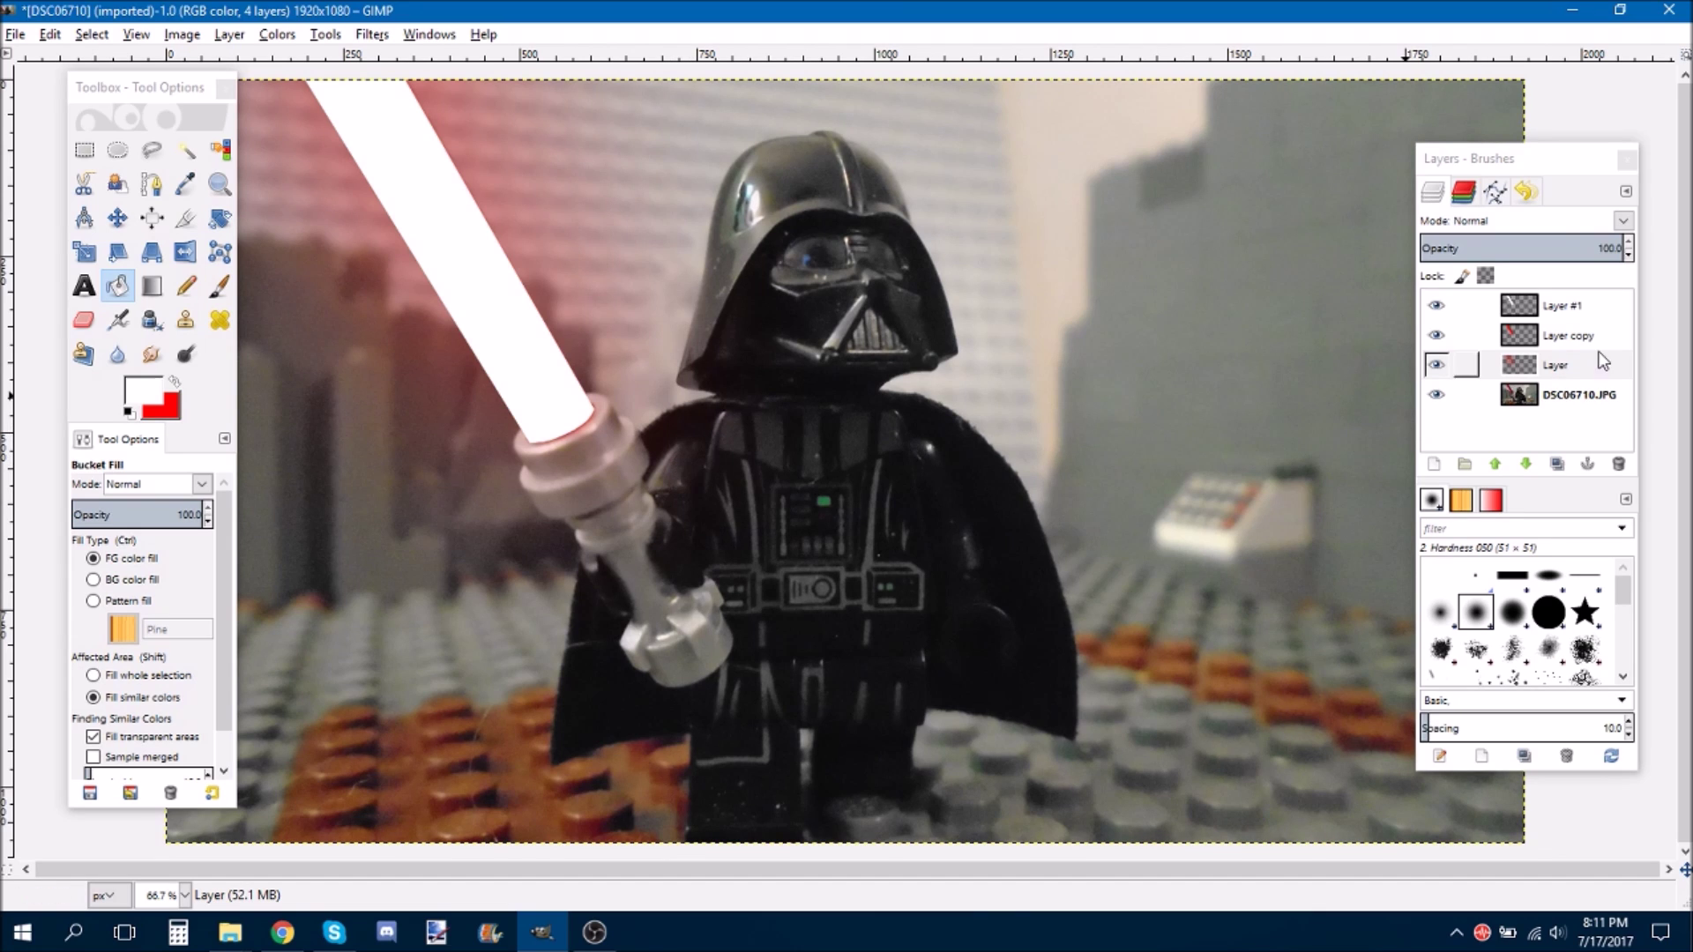
- Apply a 300 px Gaussian Blur to Layer copy
left_click(1546, 340)
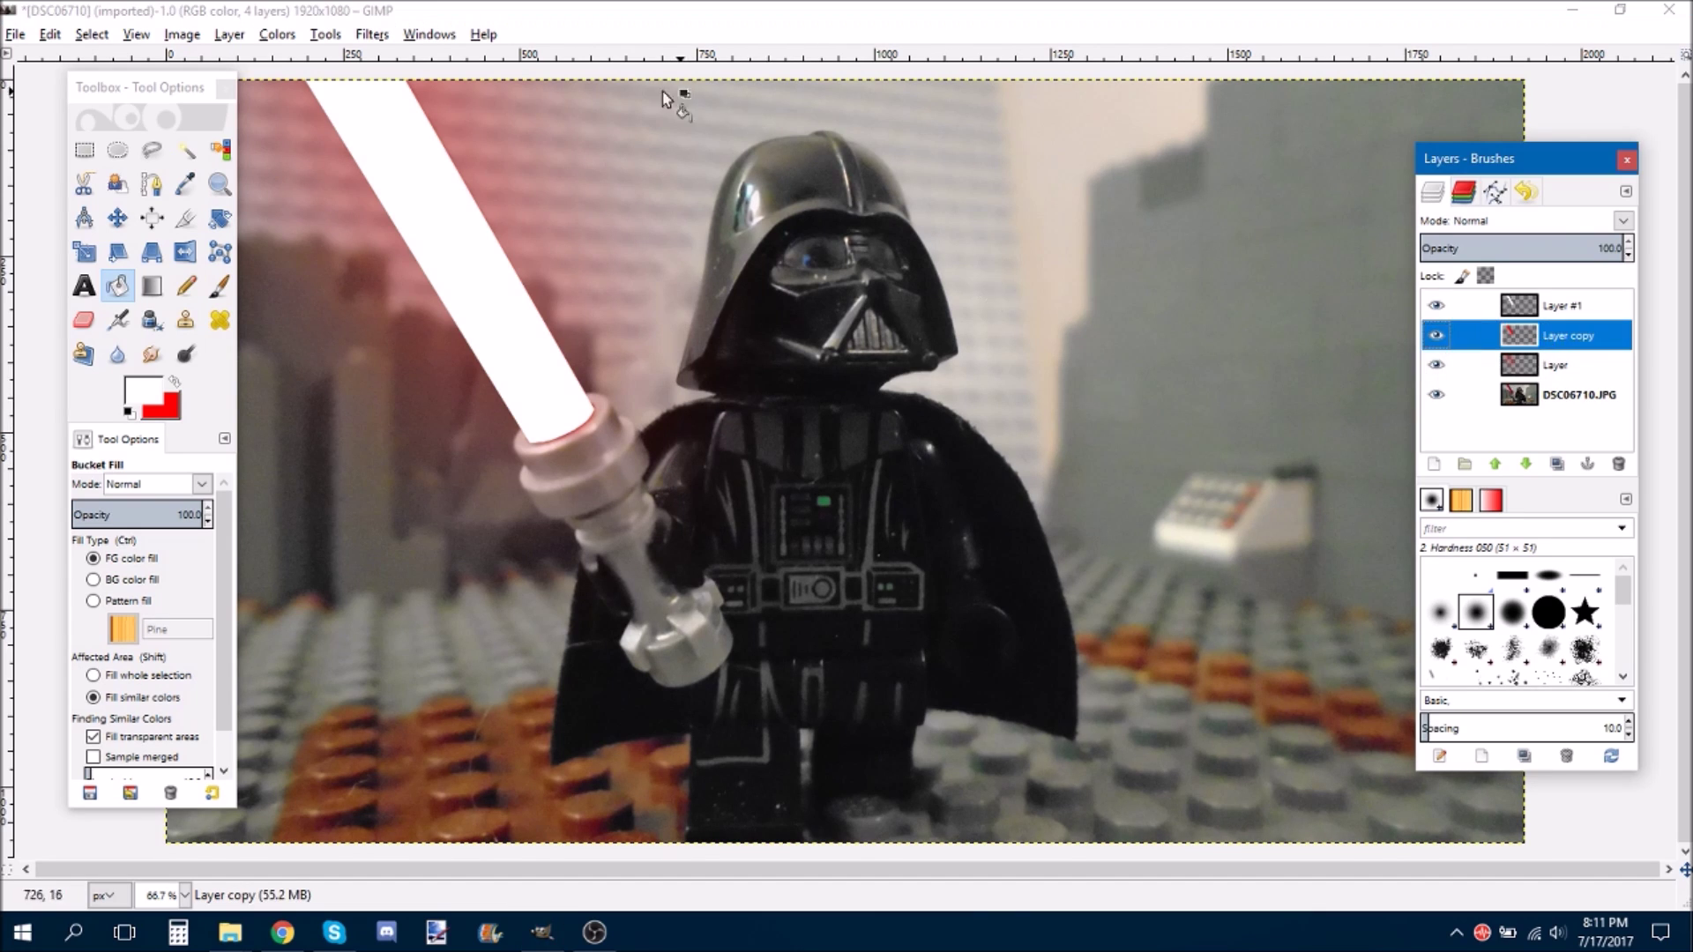
left_click(368, 37)
mouse_move(617, 157)
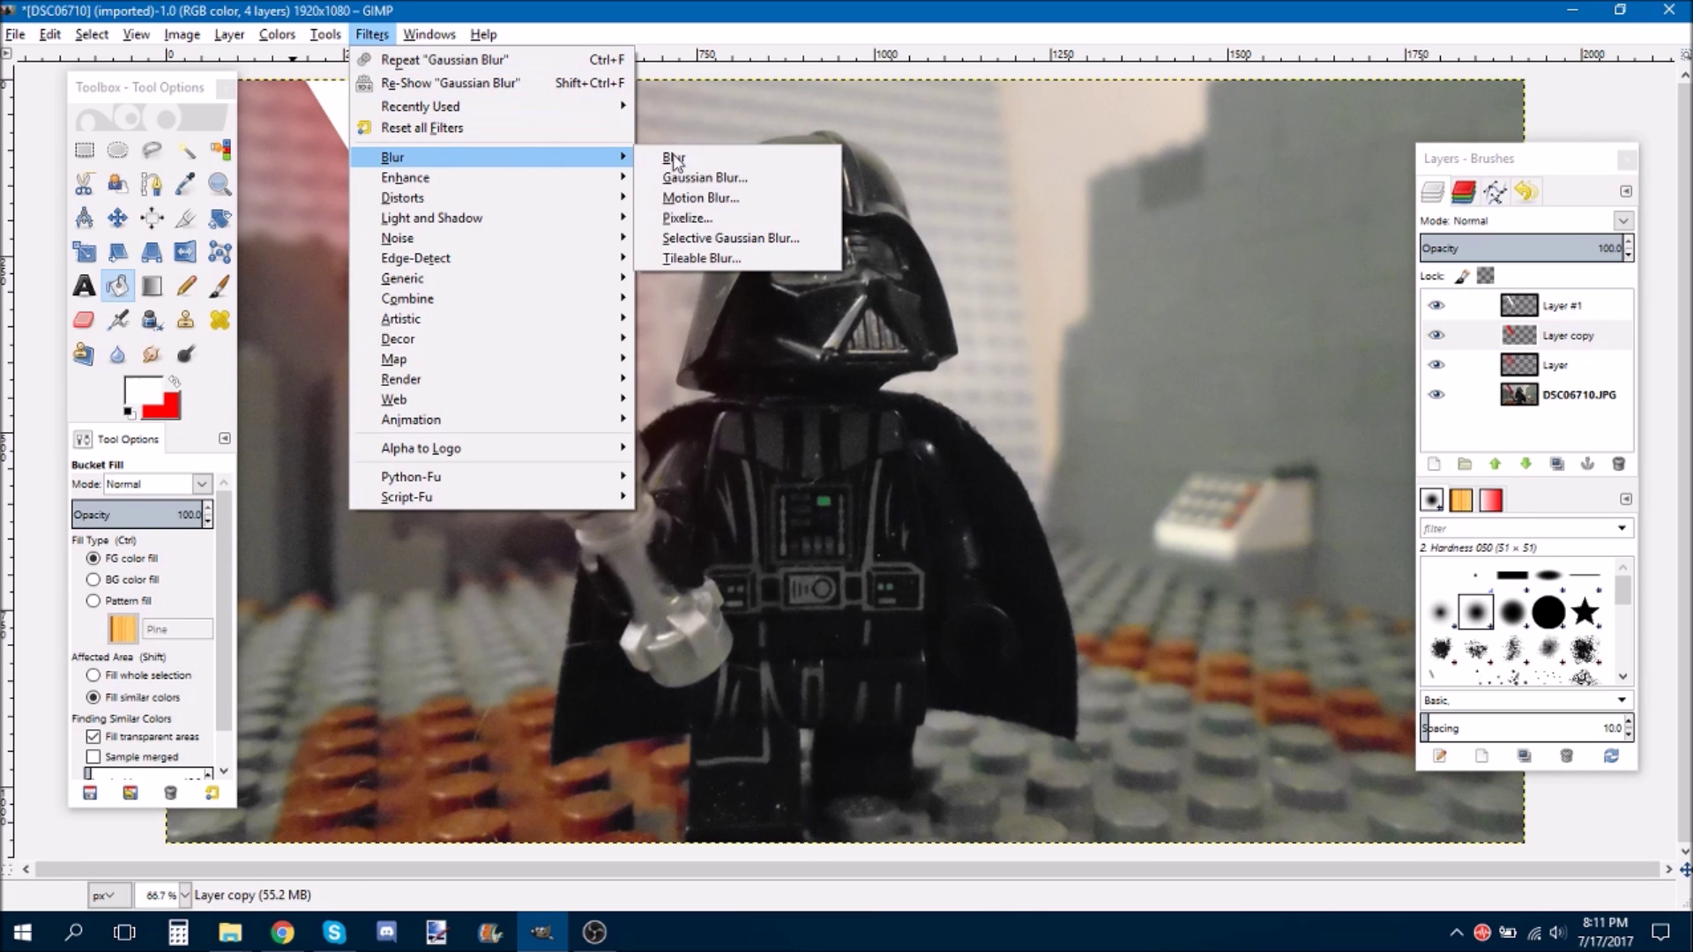
left_click(781, 174)
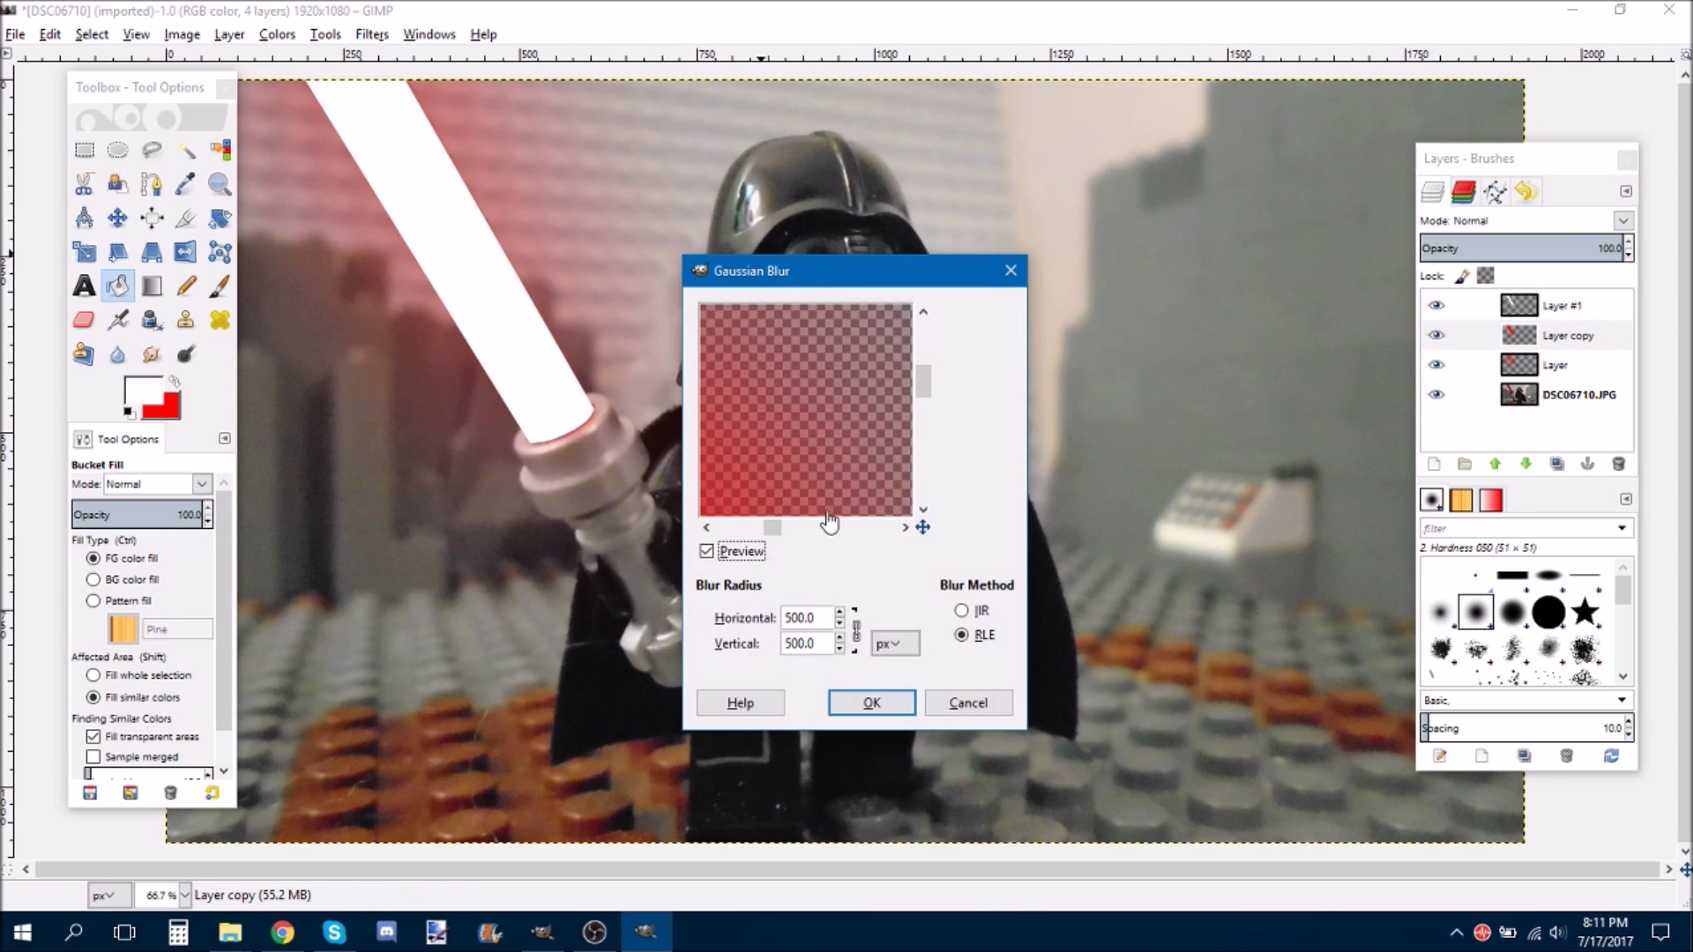
left_click_drag(797, 621, 771, 624)
type("30")
left_click(869, 703)
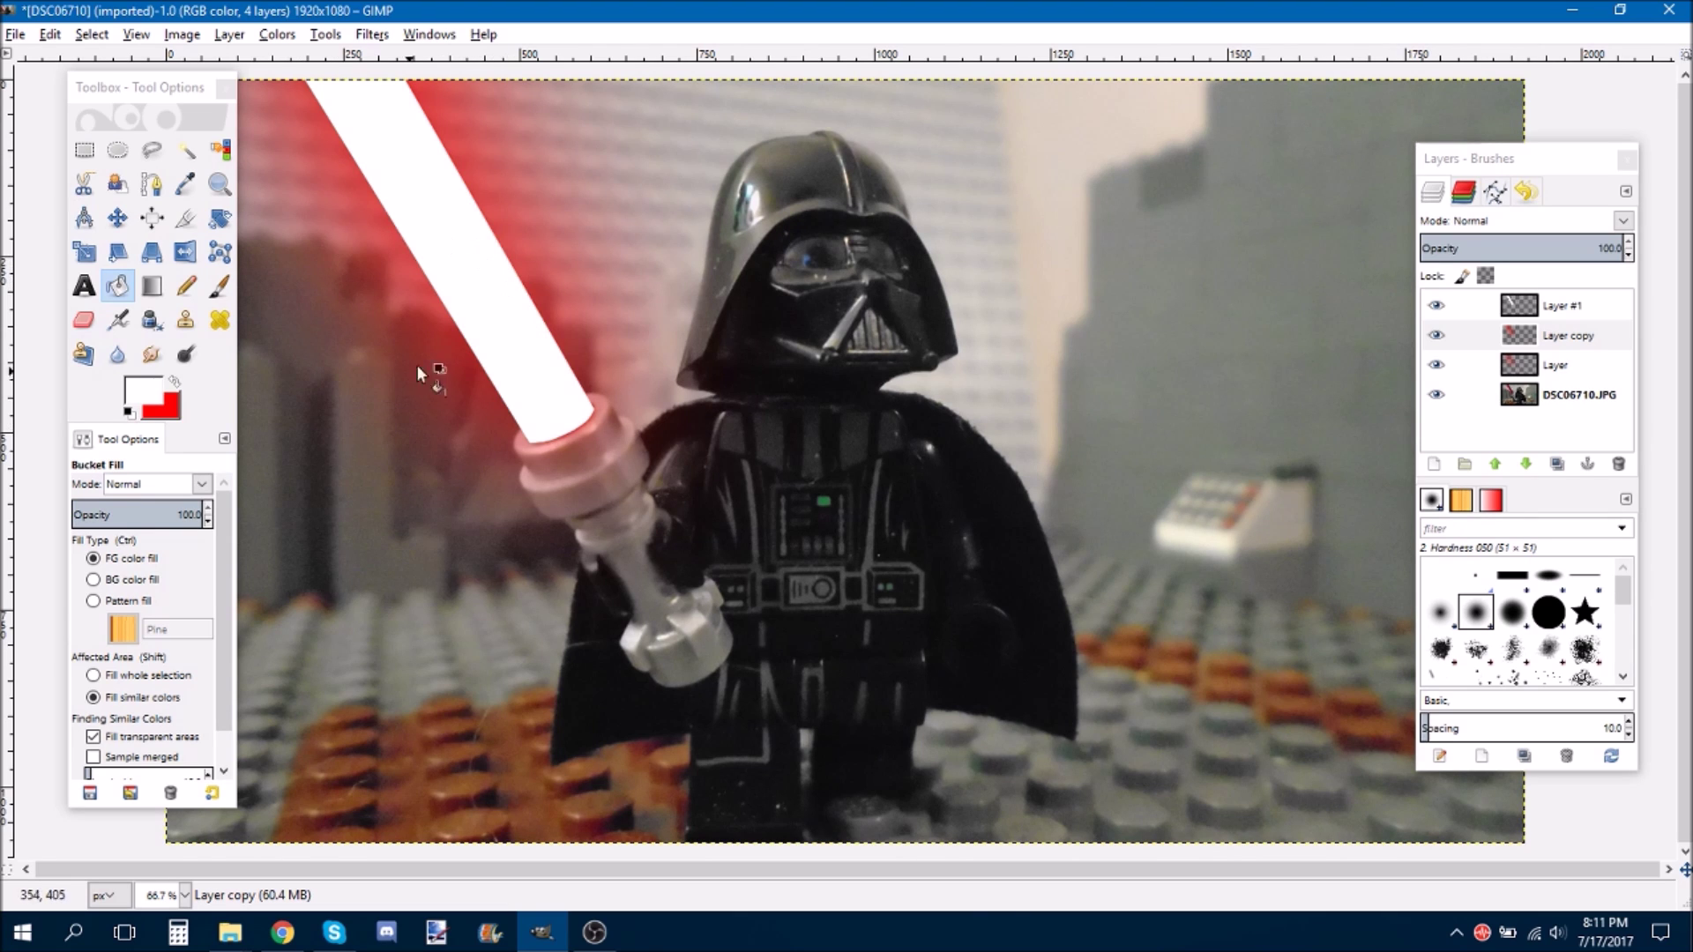
- Add a new Layer #2 at the top of the stack and reselect Layer #1
left_click(1543, 311)
right_click(1543, 310)
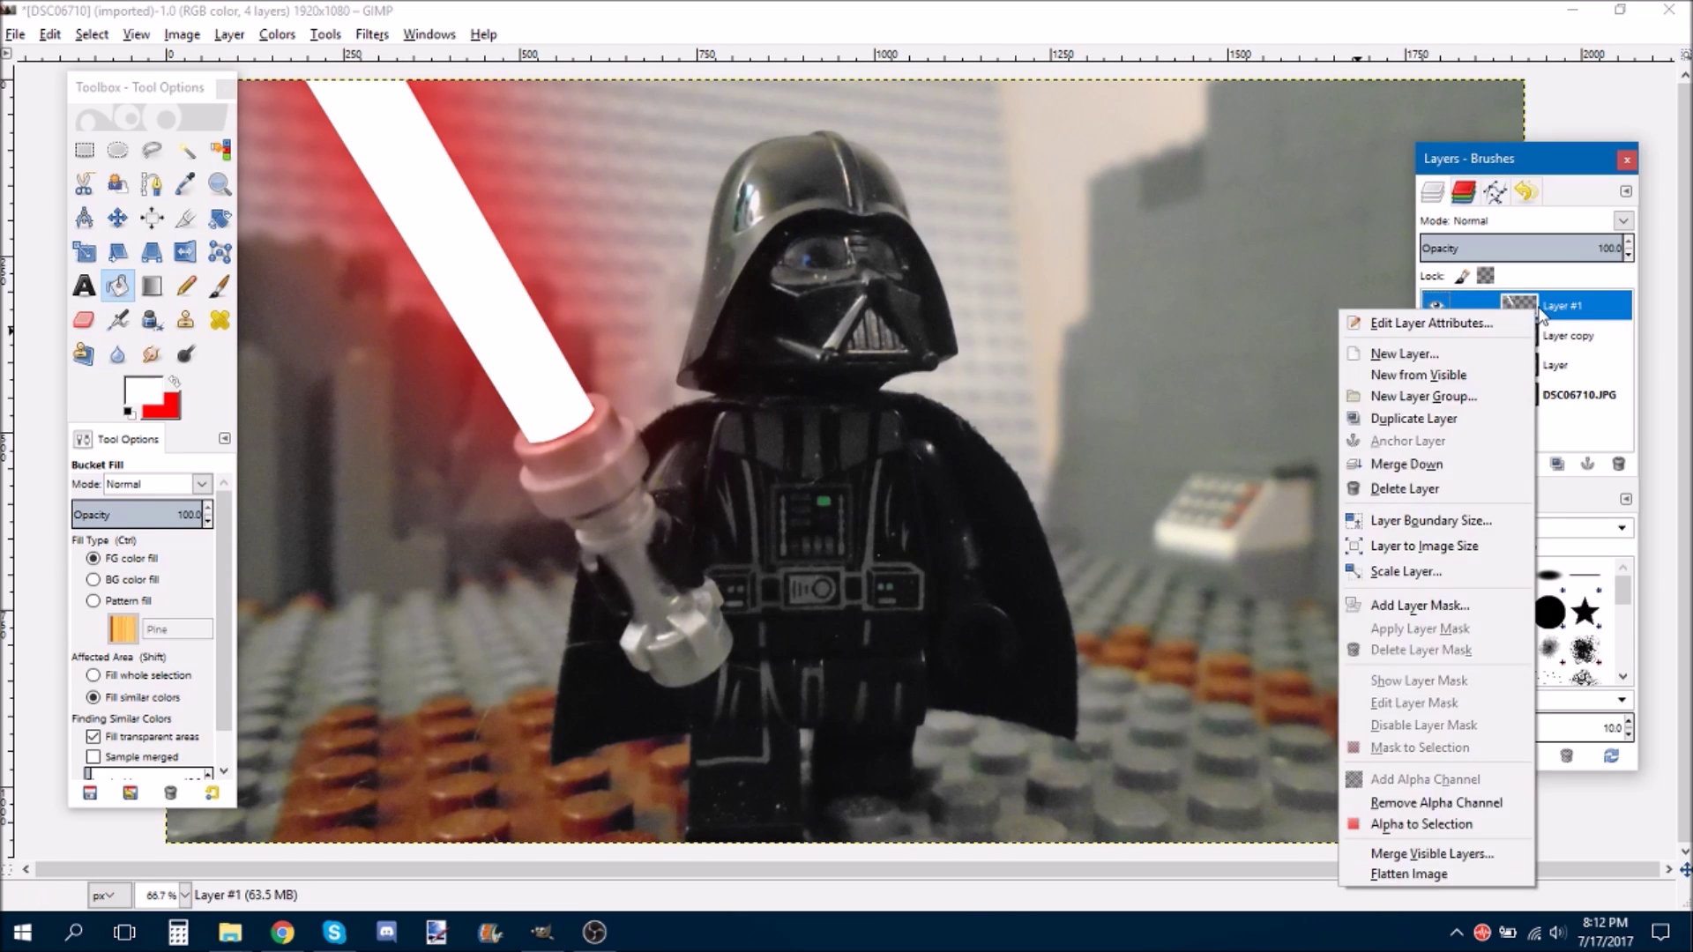
left_click(1554, 421)
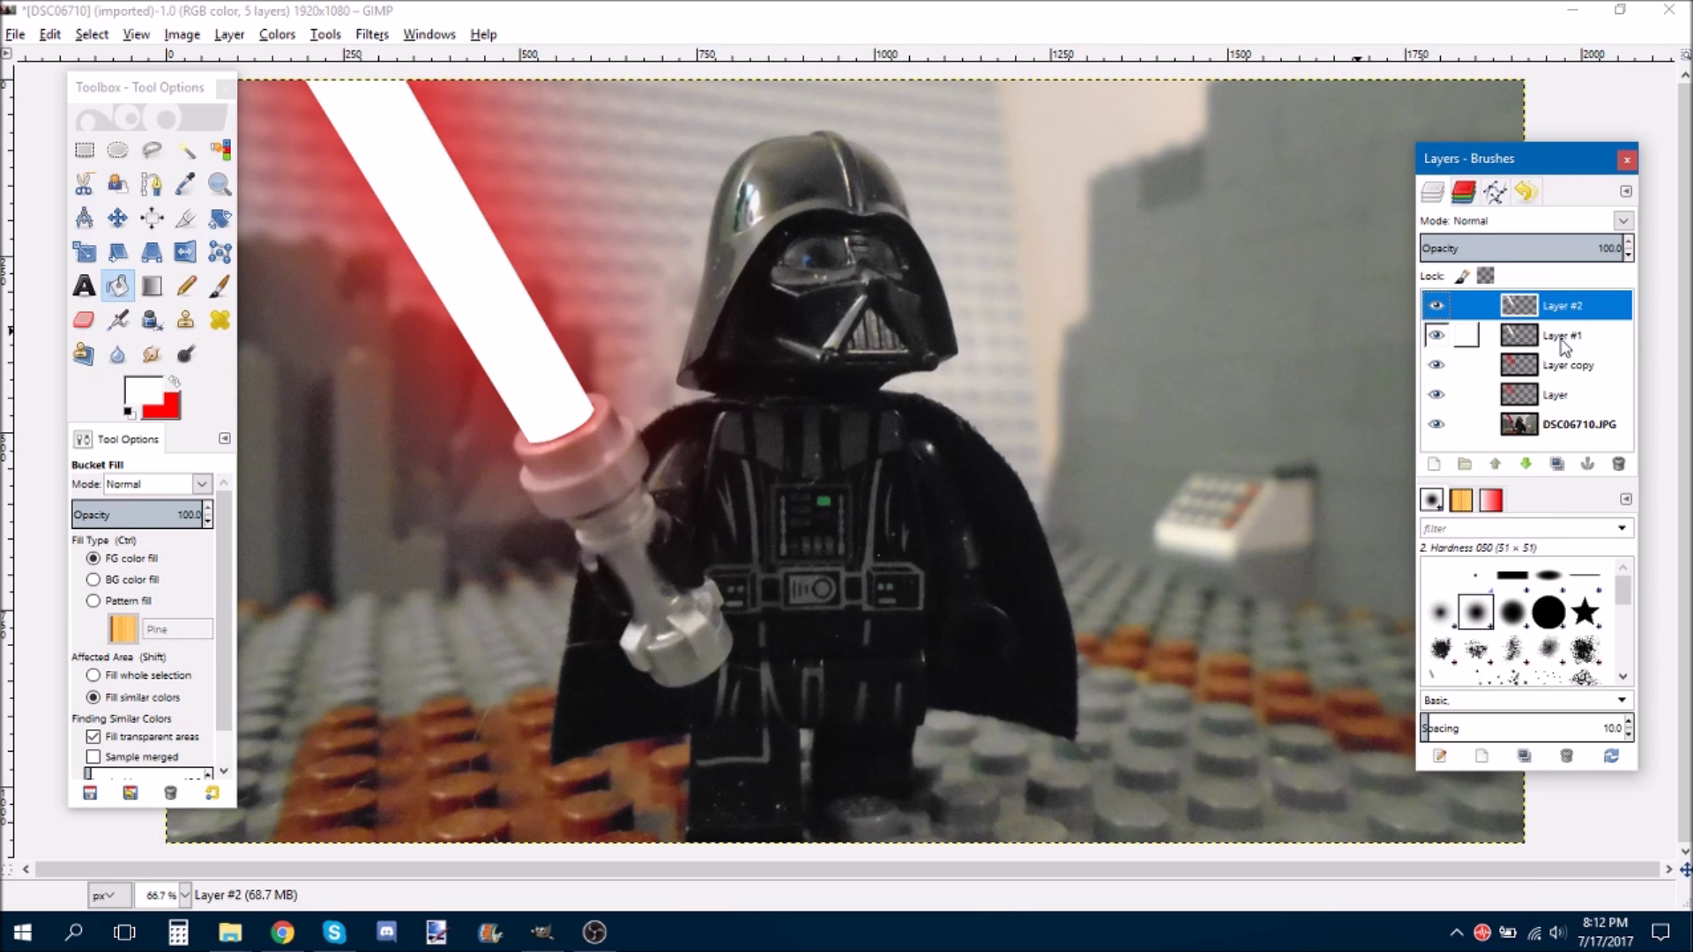
left_click(1560, 340)
- Apply a 60 px Gaussian Blur to the white blade on Layer #1
left_click(372, 34)
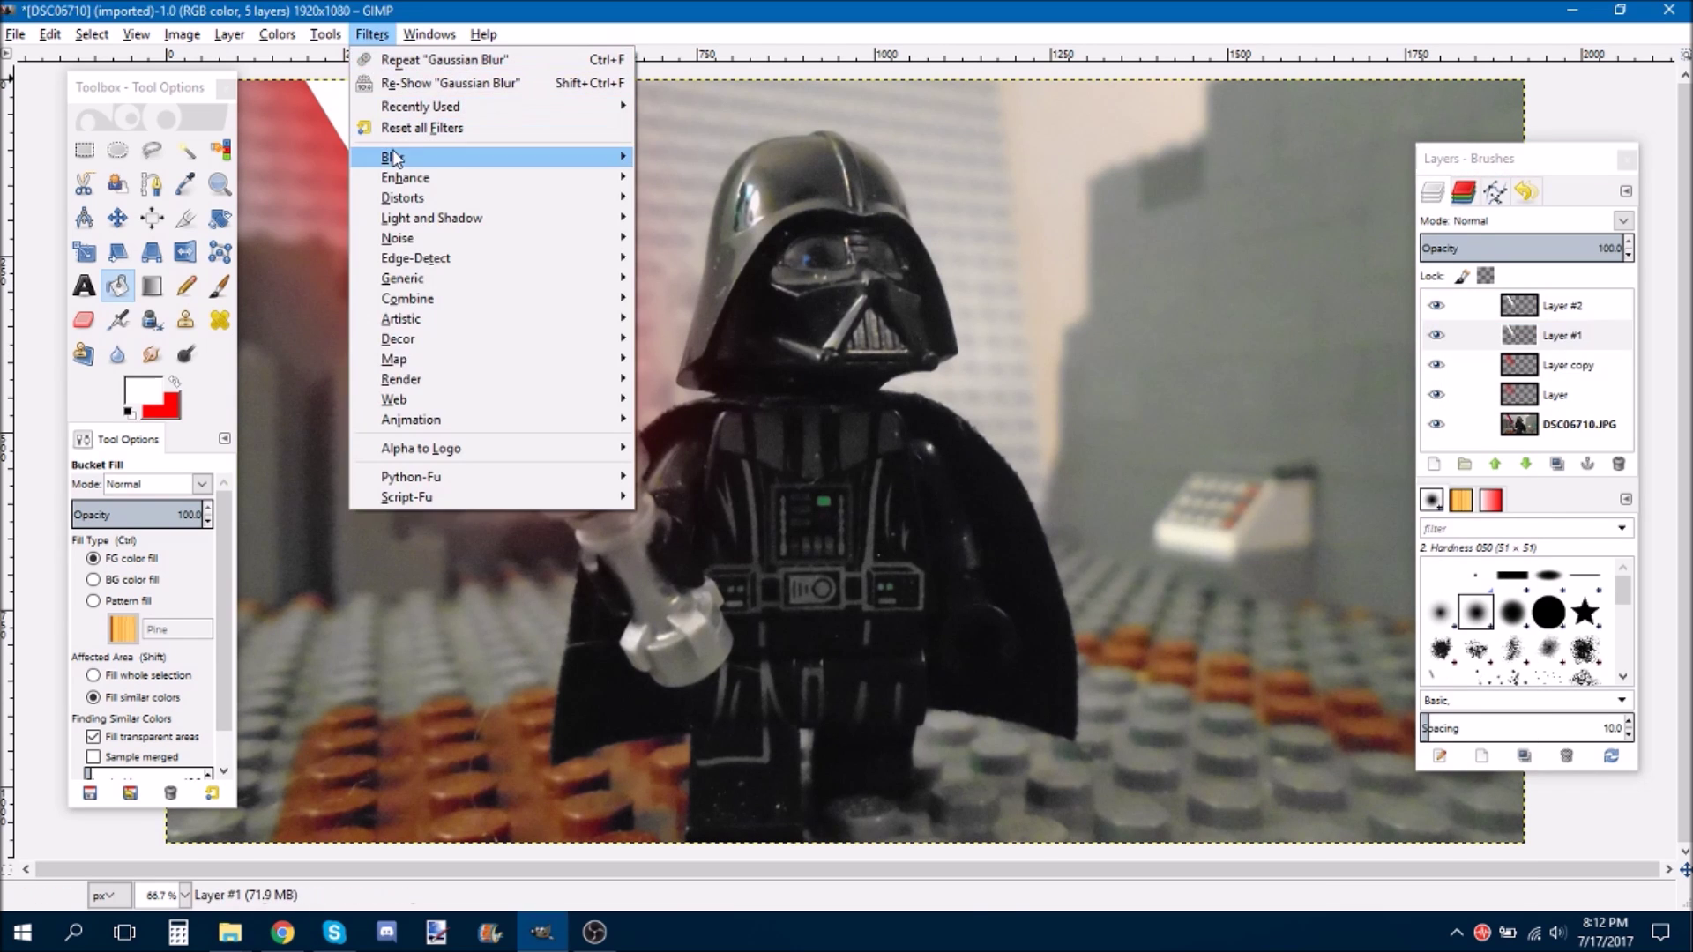
mouse_move(397, 157)
left_click(670, 181)
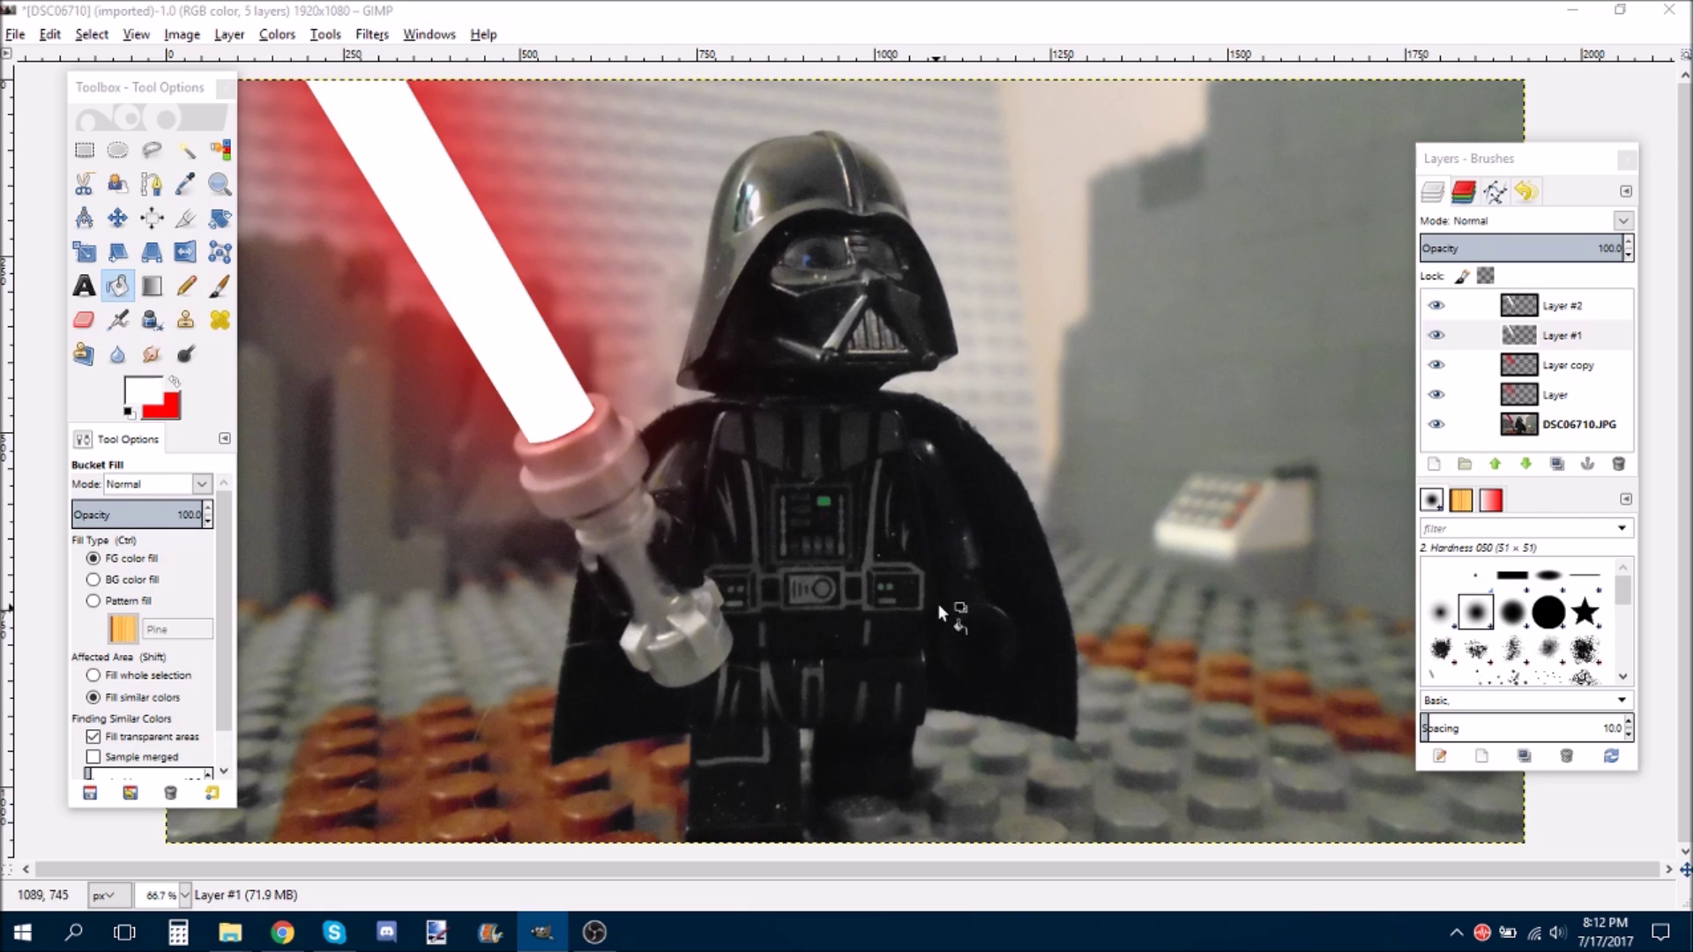
left_click_drag(799, 618, 769, 623)
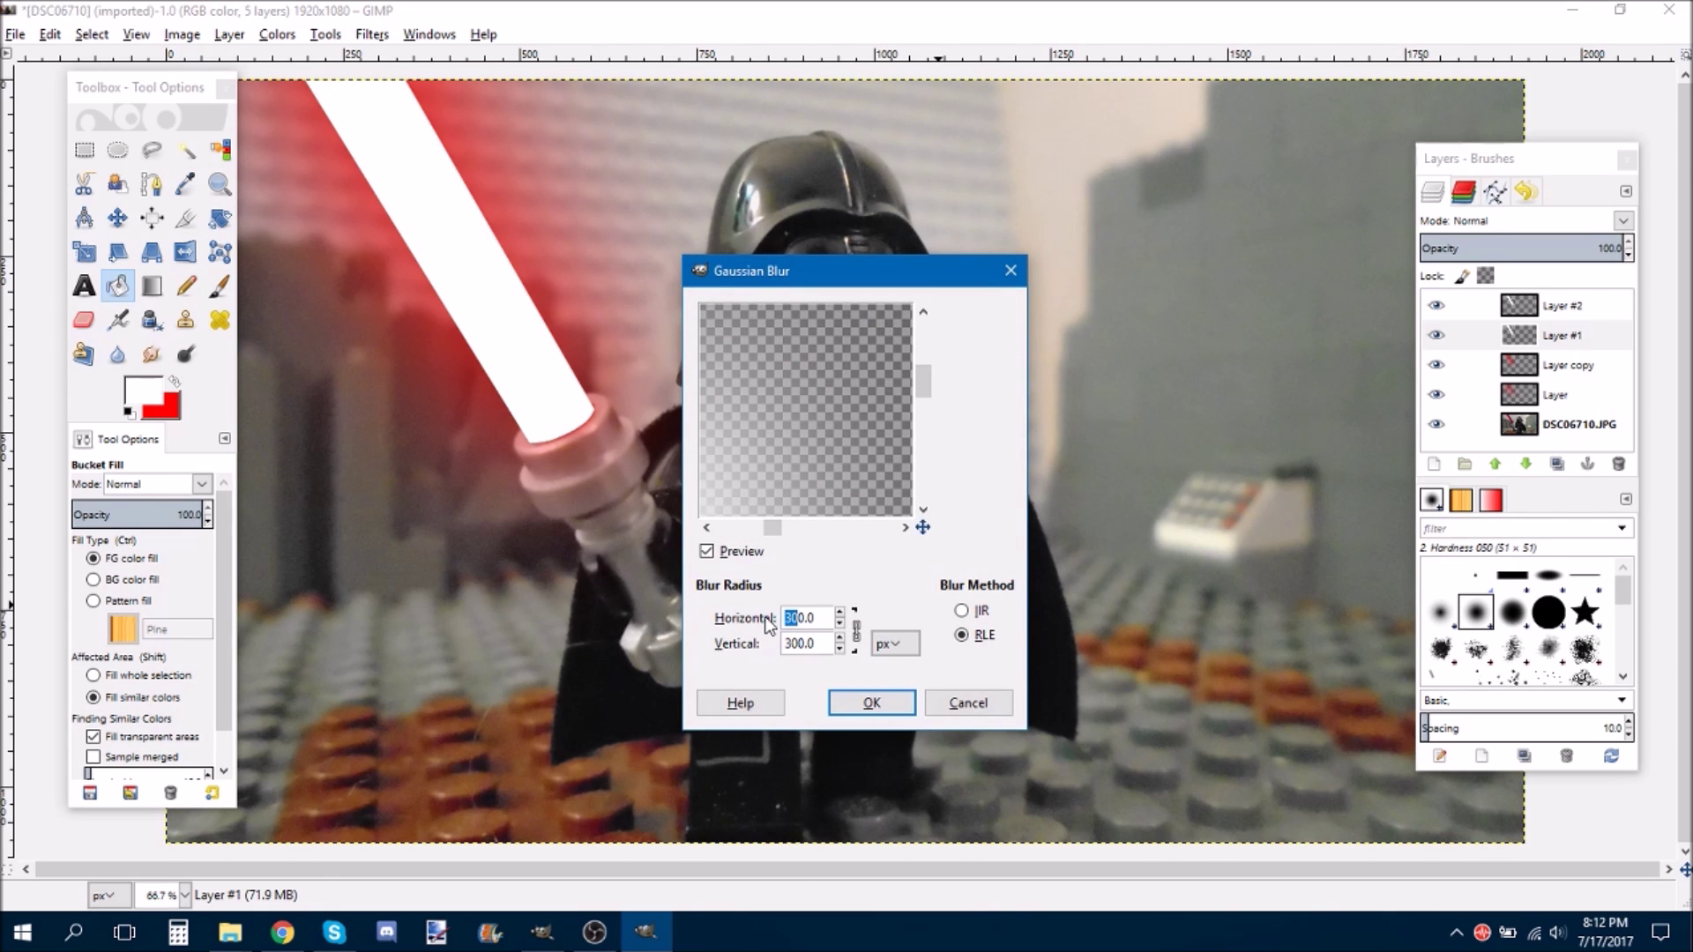
key("BackSpace")
type("6")
key("Tab")
left_click(852, 703)
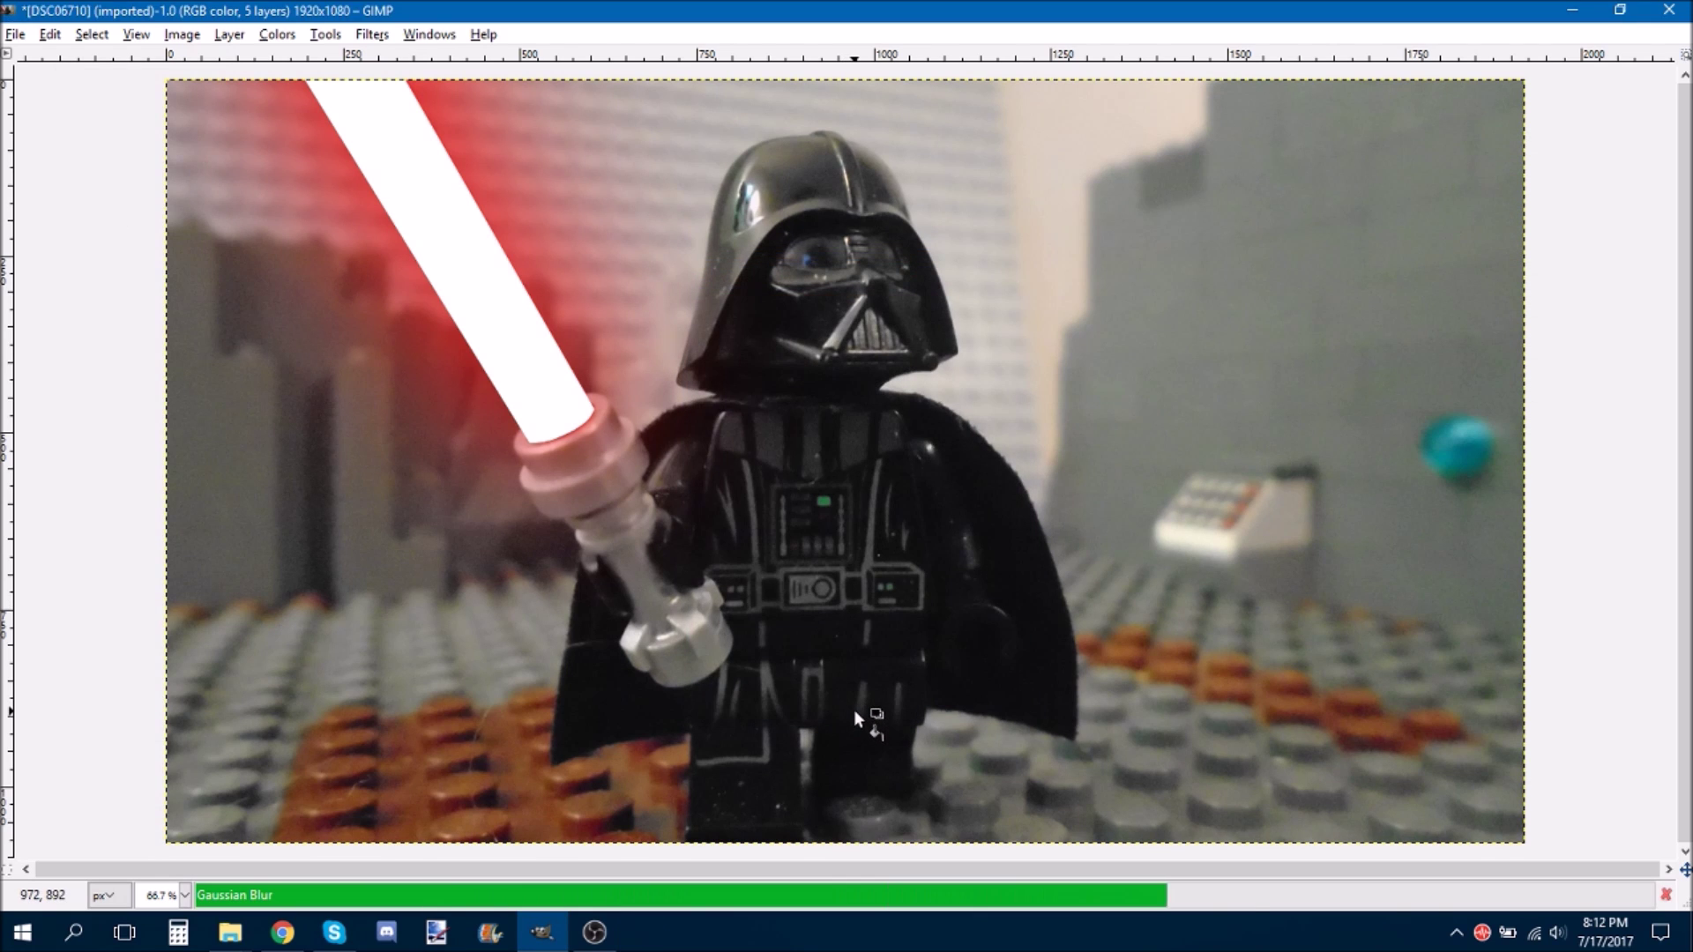
key("Tab")
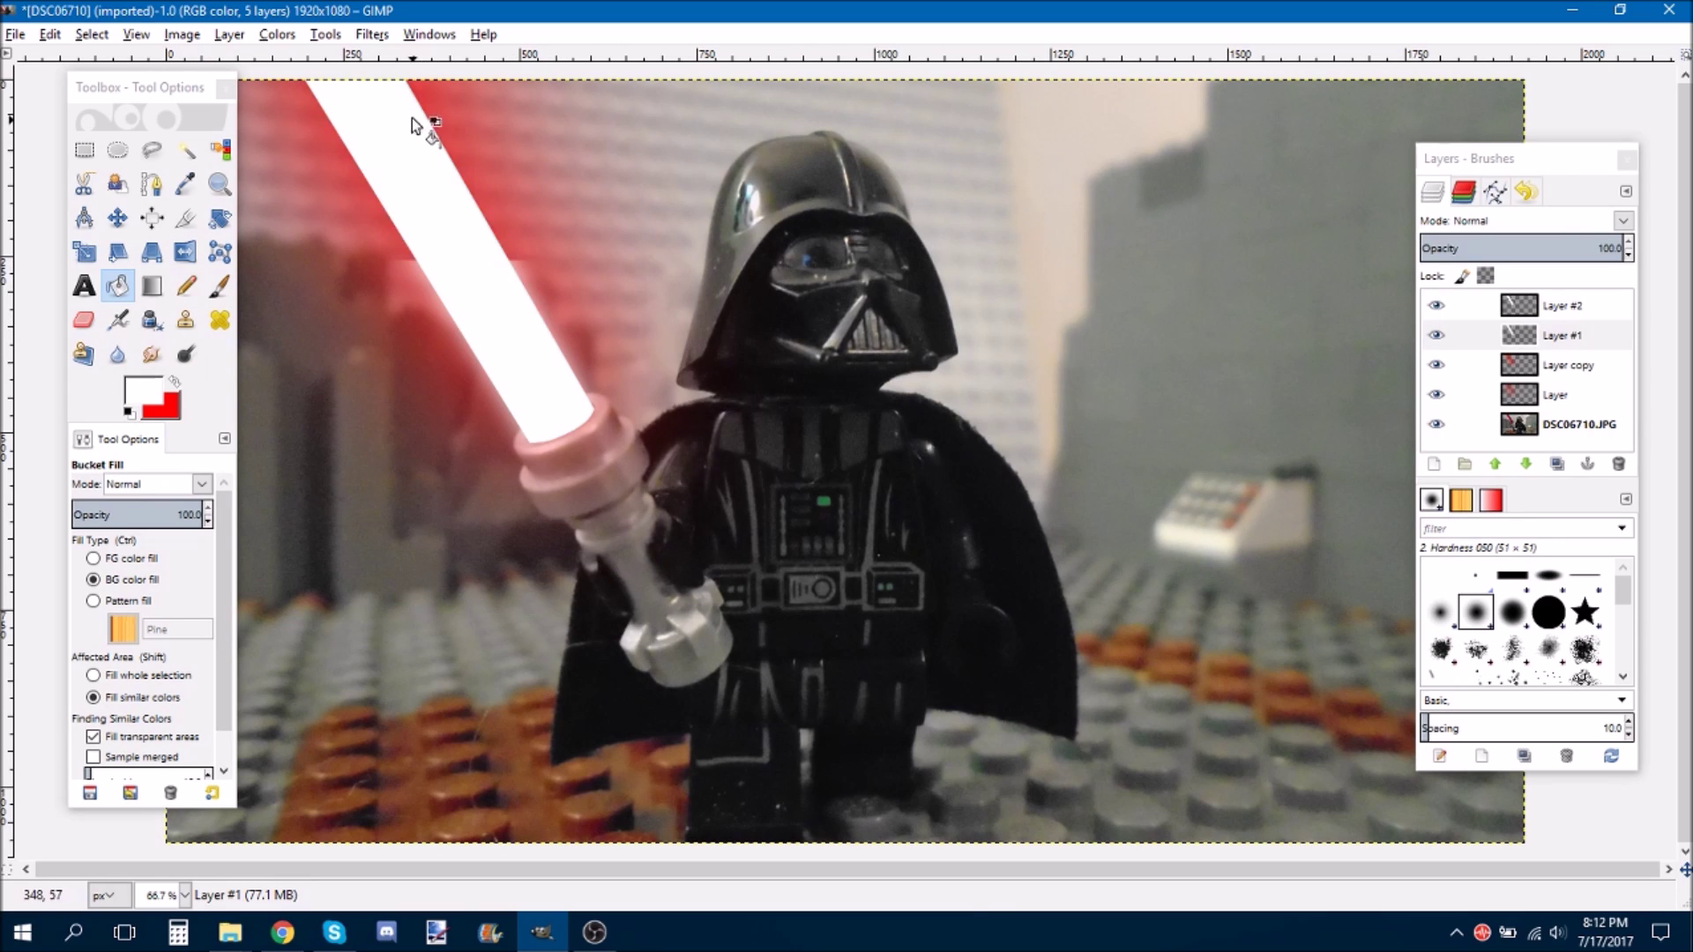
- Blur Layer #1 again with a 90 px Gaussian Blur radius
left_click(372, 33)
mouse_move(386, 167)
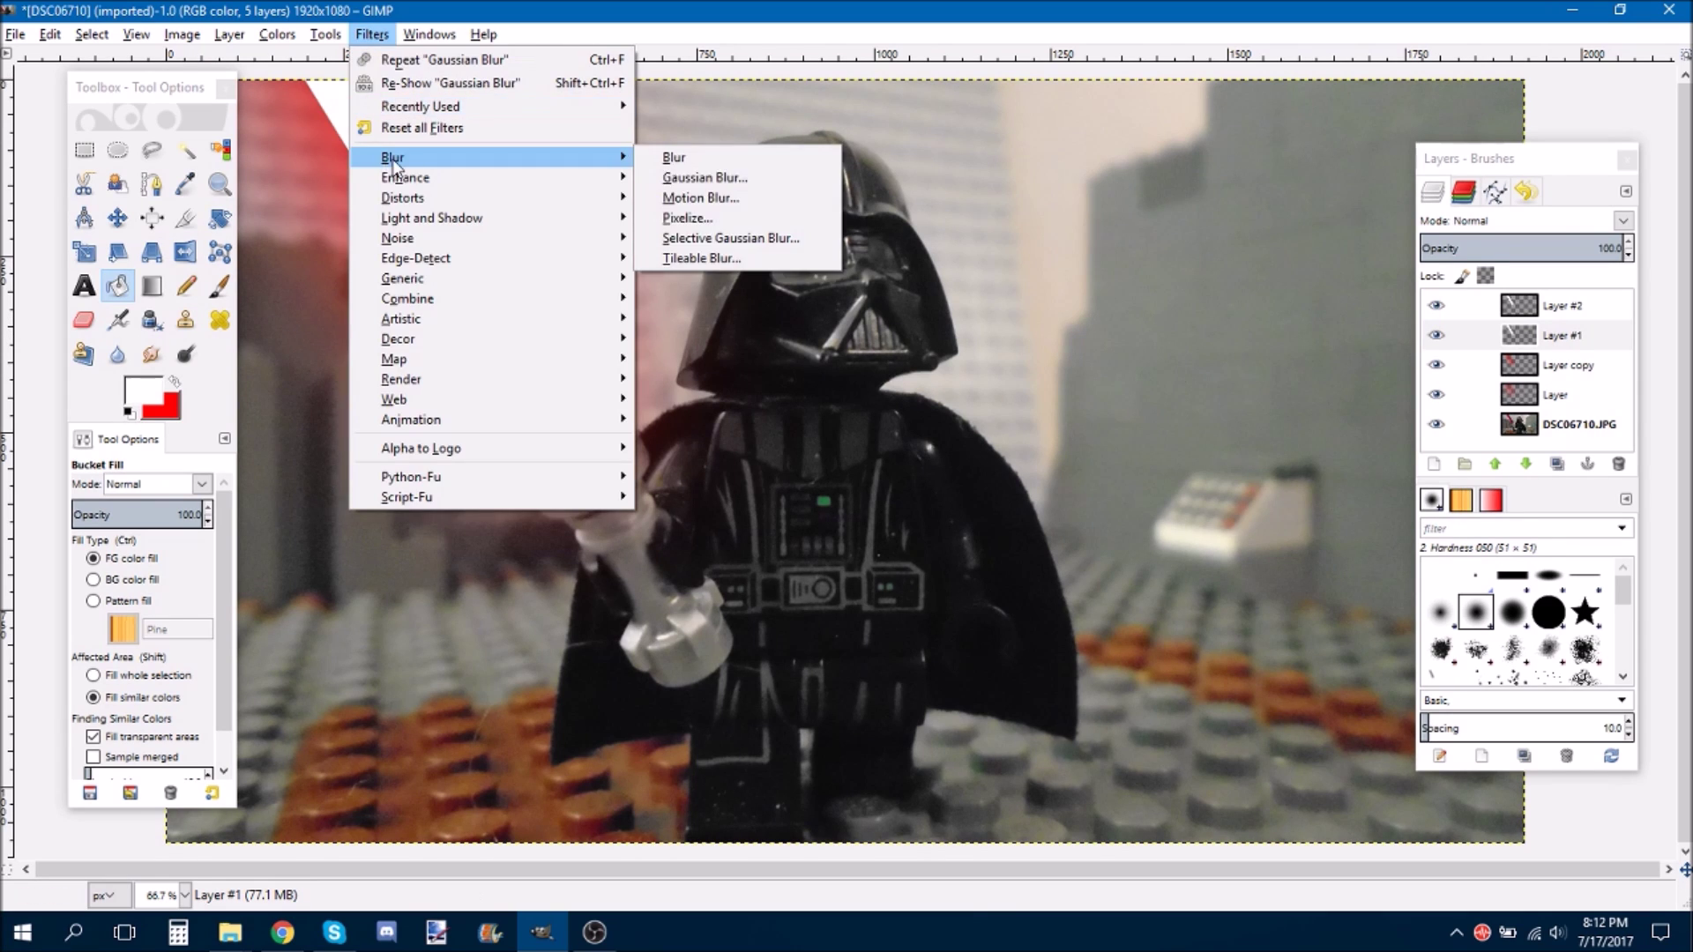
left_click(696, 167)
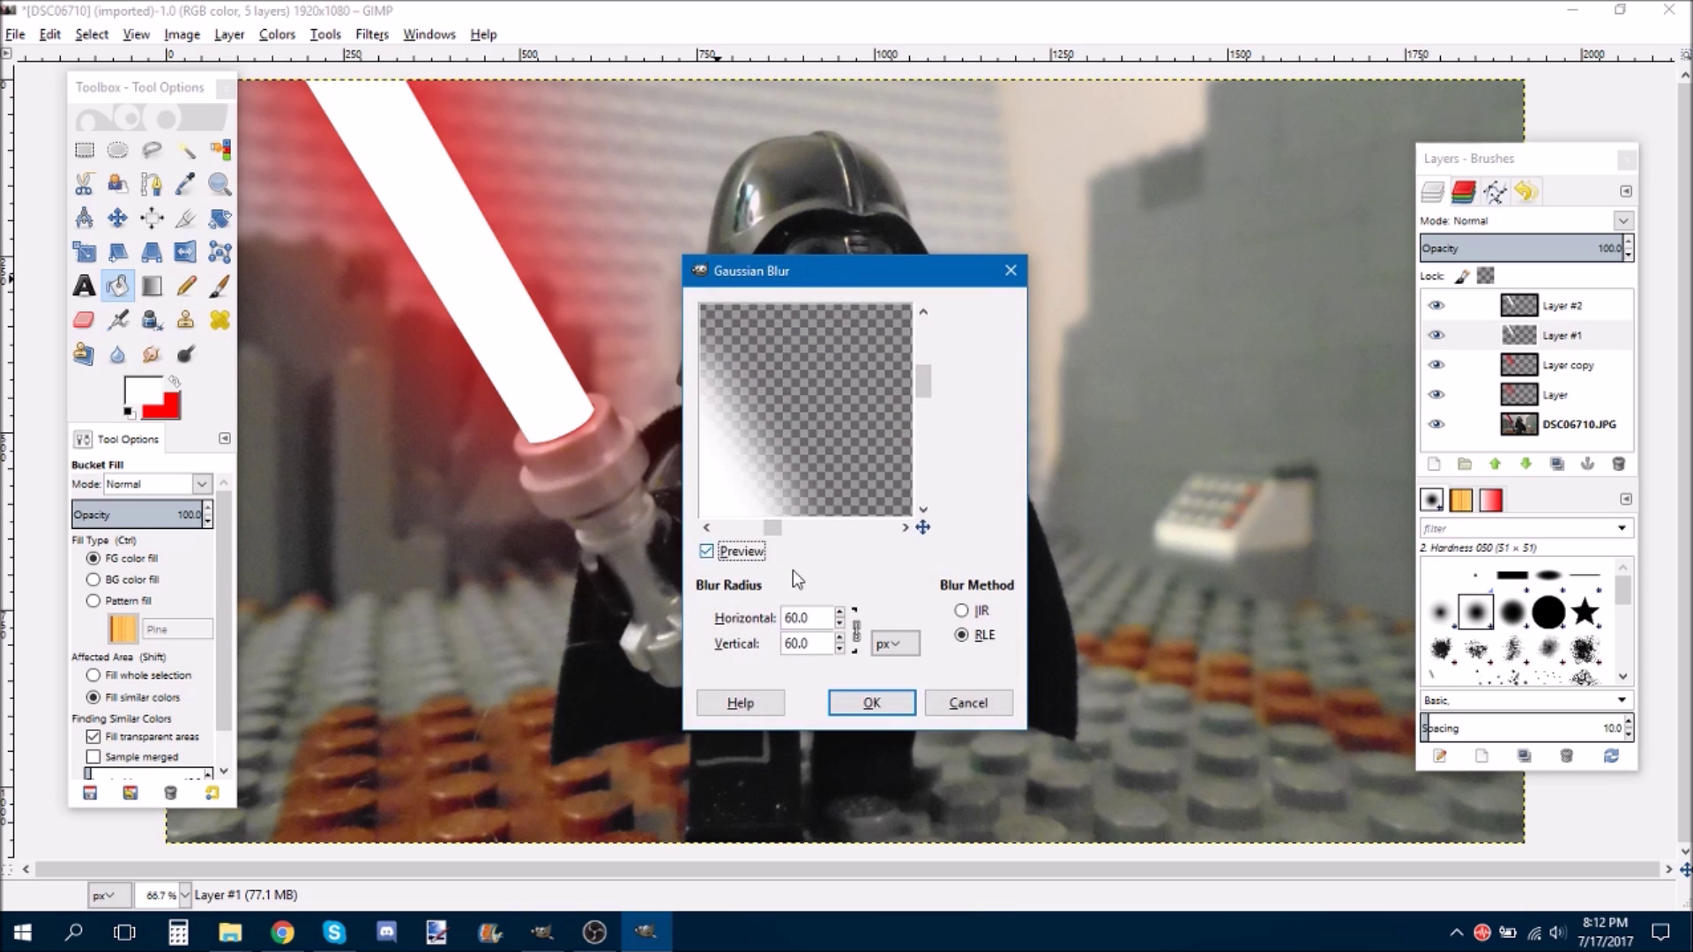
left_click_drag(796, 618, 756, 629)
type("100")
key("BackSpace")
key("BackSpace")
key("BackSpace")
type("90")
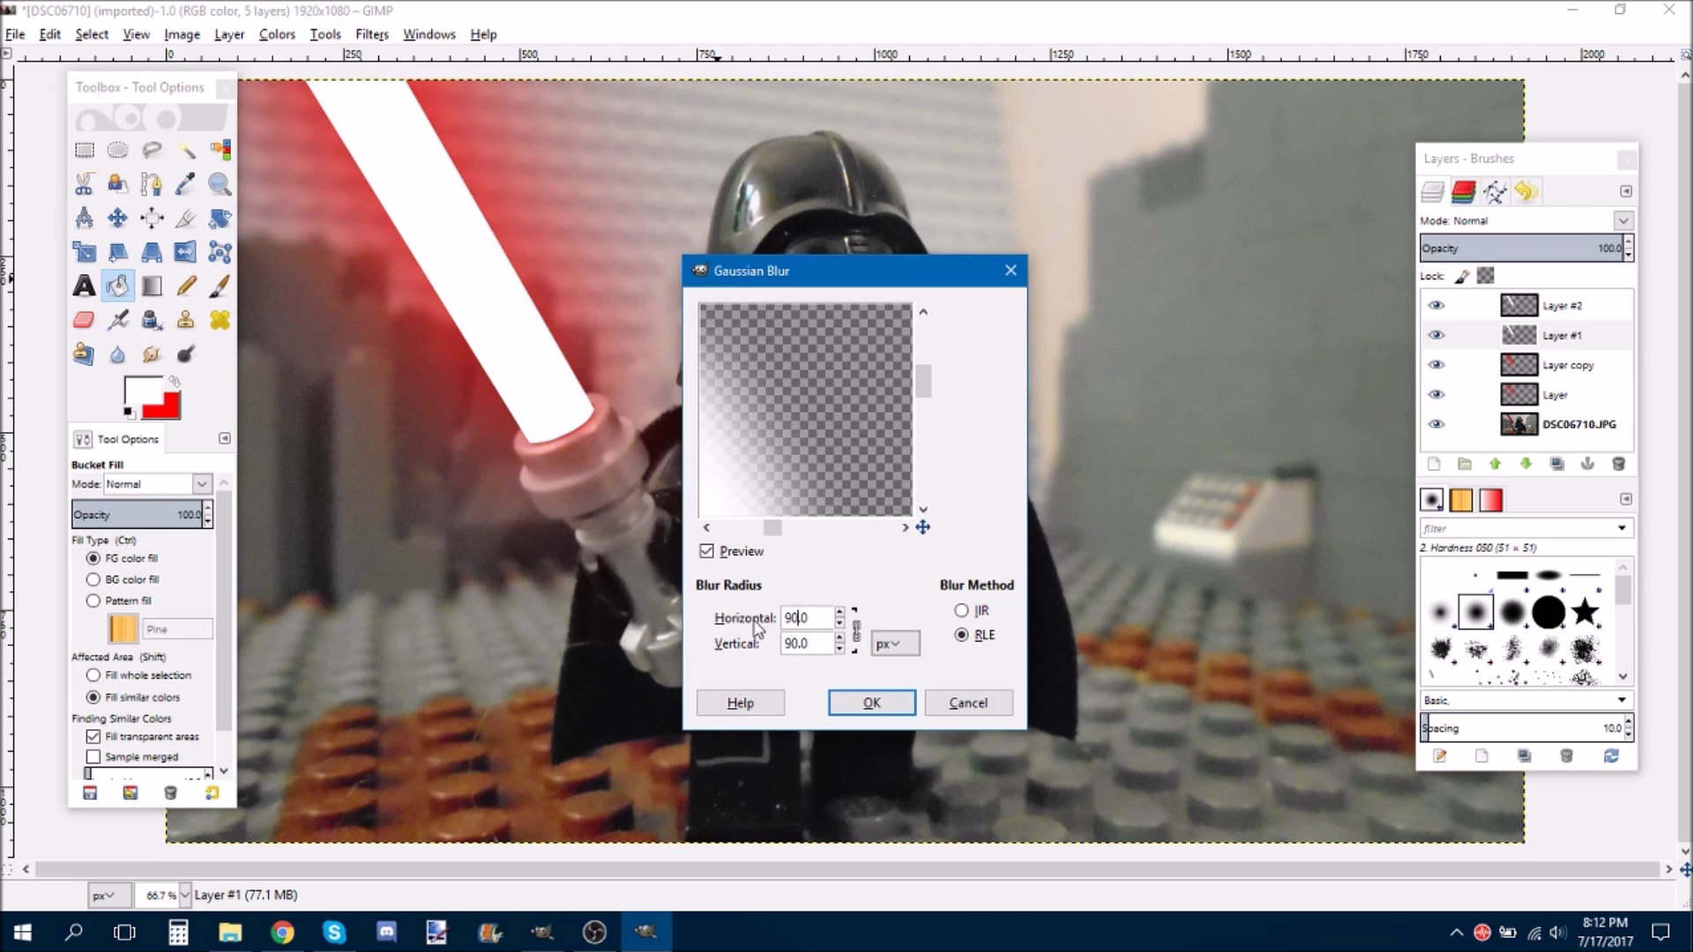
left_click(872, 703)
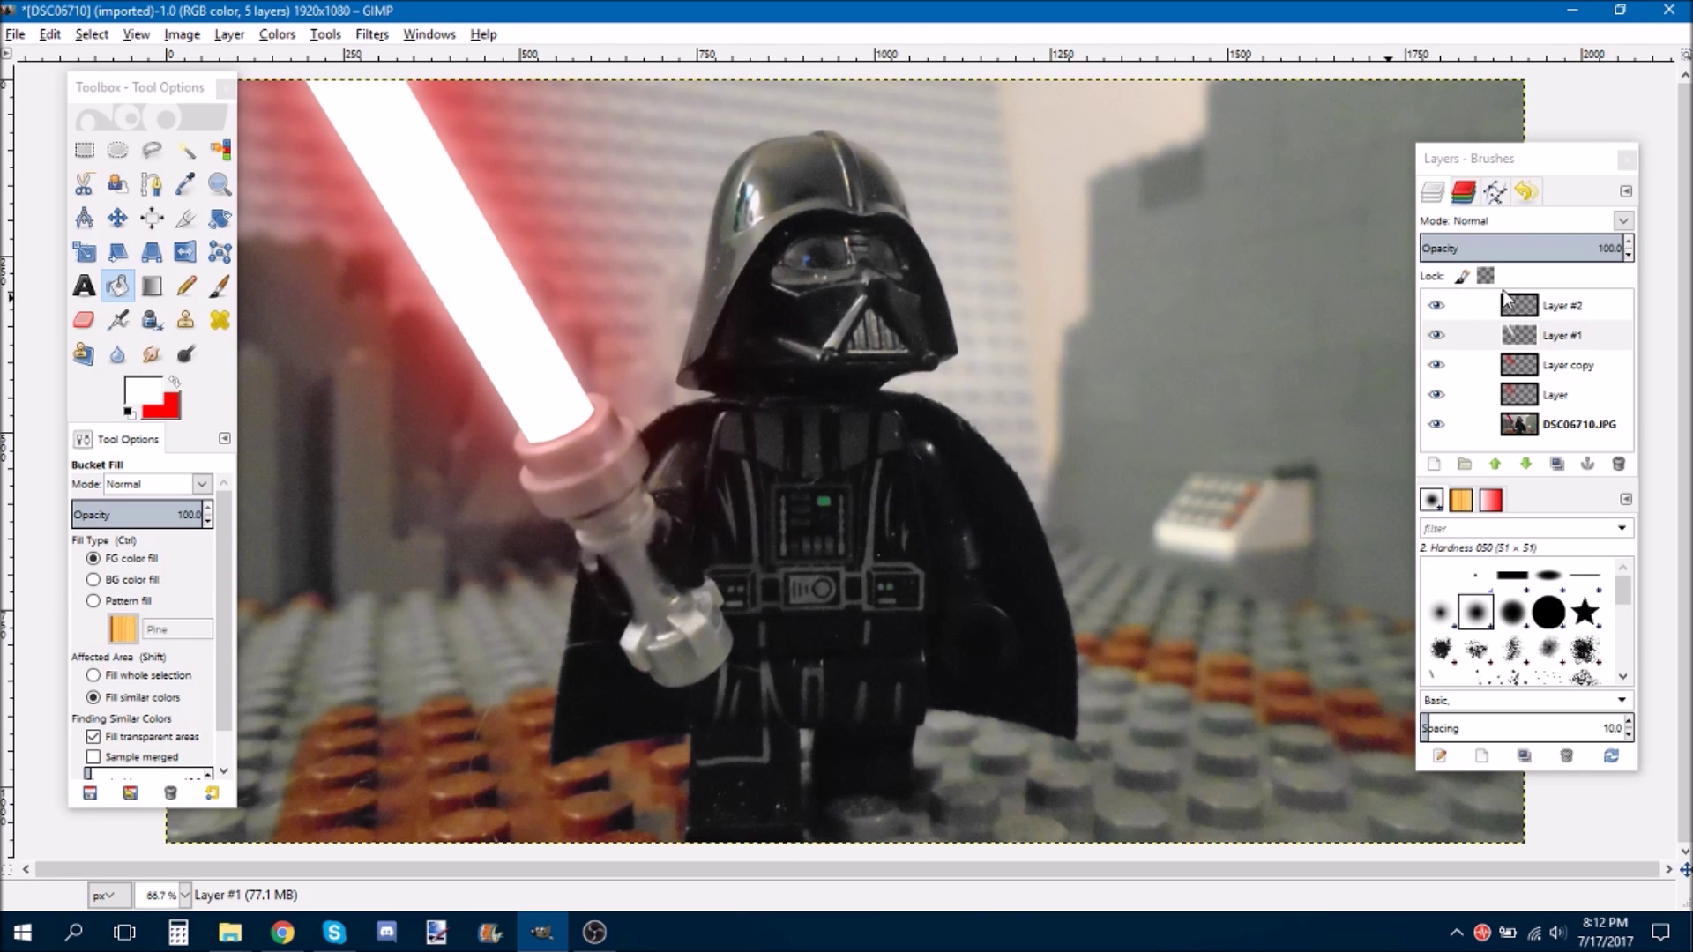
- Soften the white blade core on Layer #2 with a 5 px Gaussian Blur
left_click(1538, 305)
left_click(372, 33)
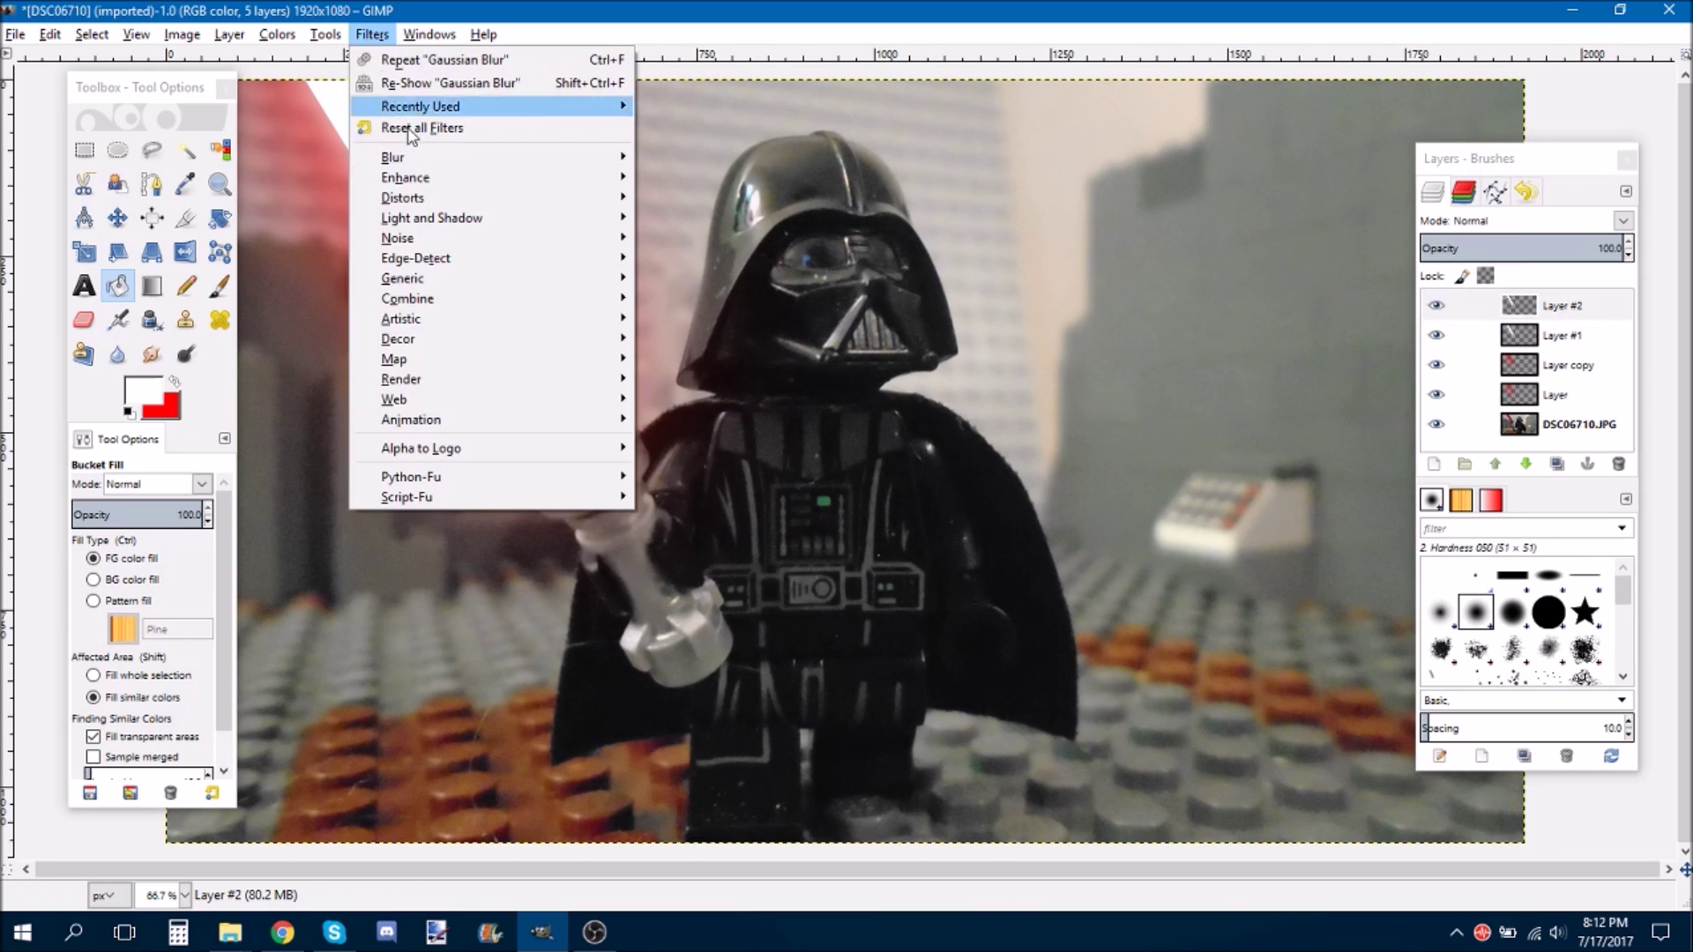
mouse_move(532, 157)
left_click(697, 177)
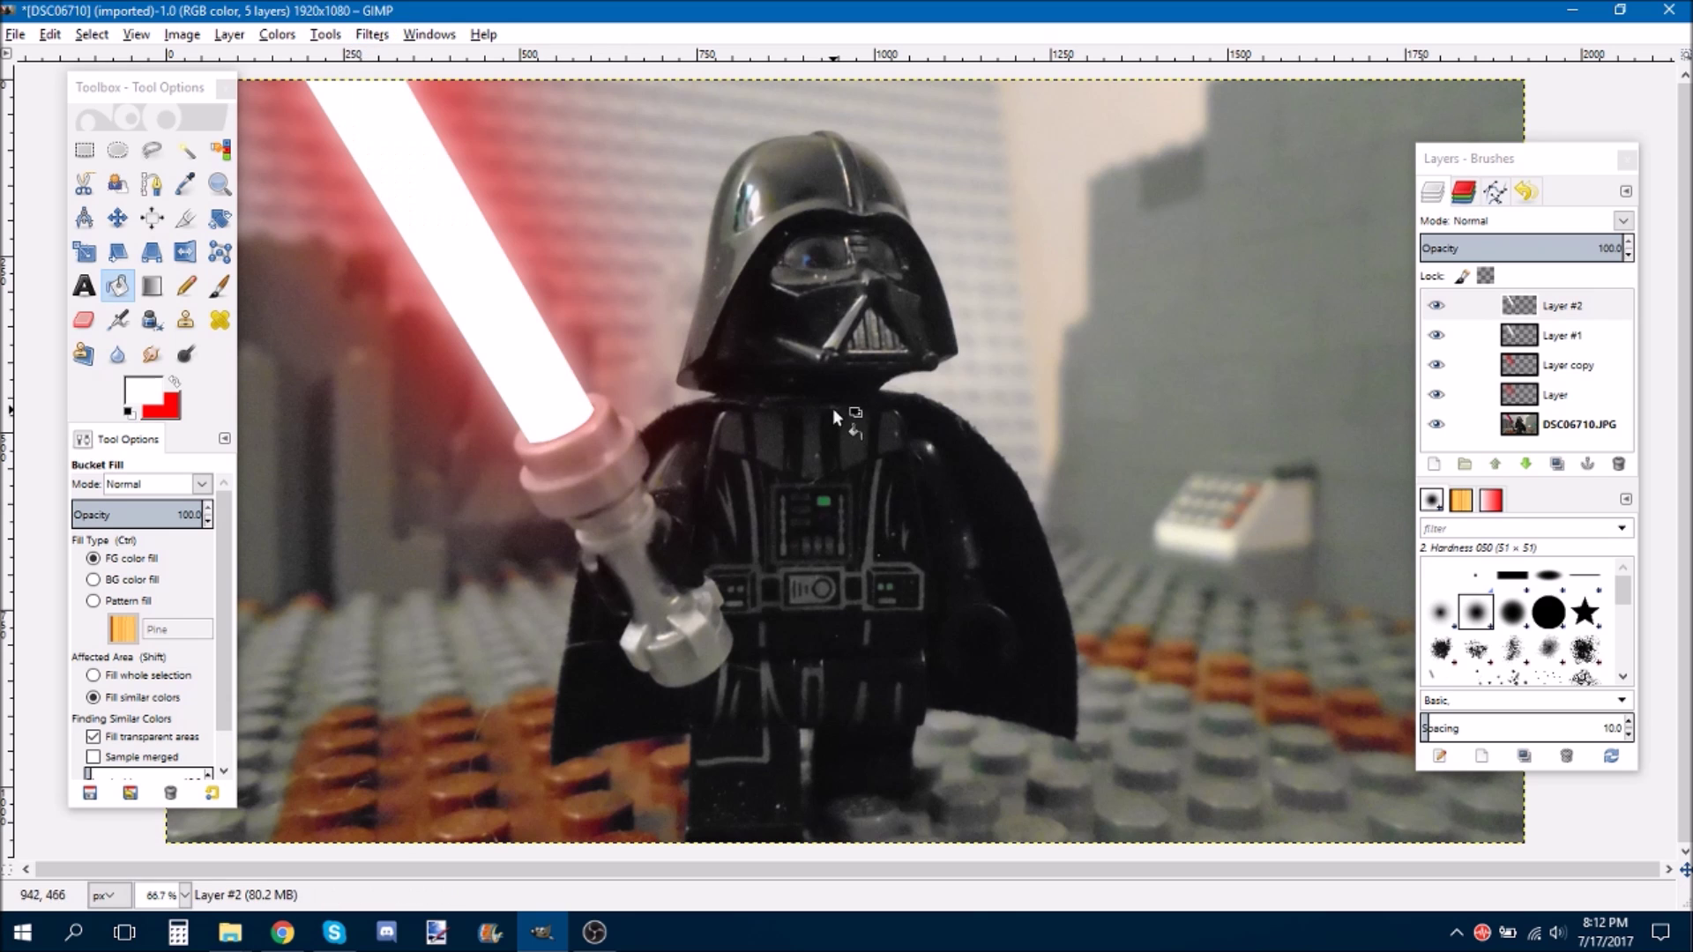
double_click(799, 618)
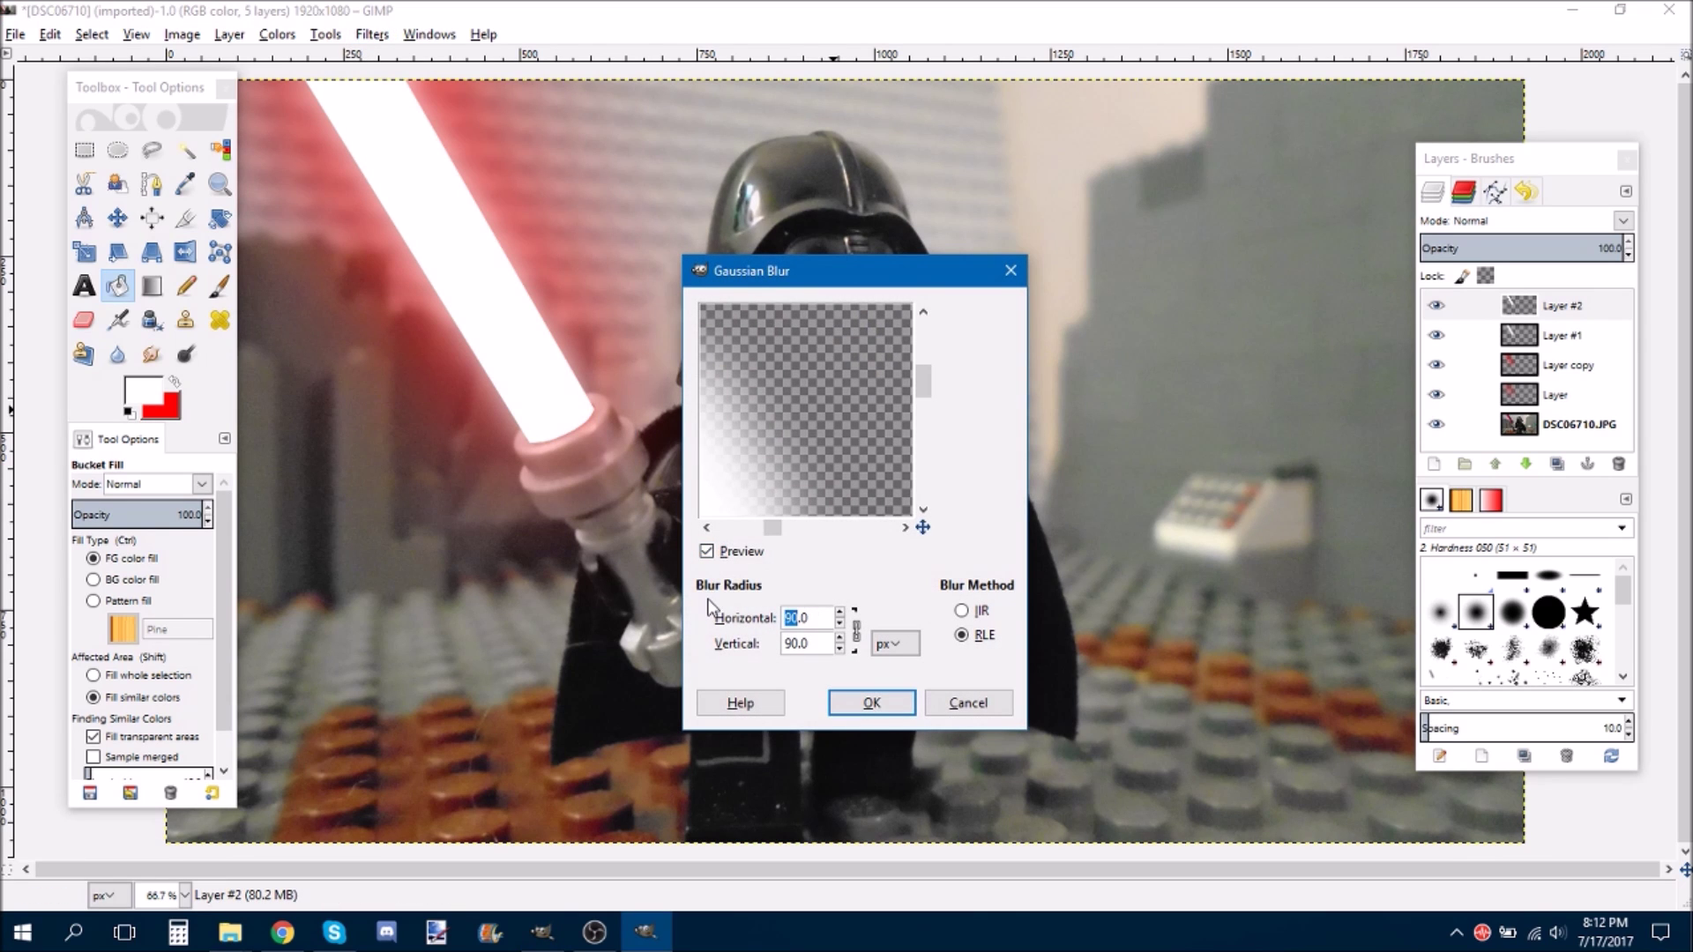
type("5")
left_click(867, 703)
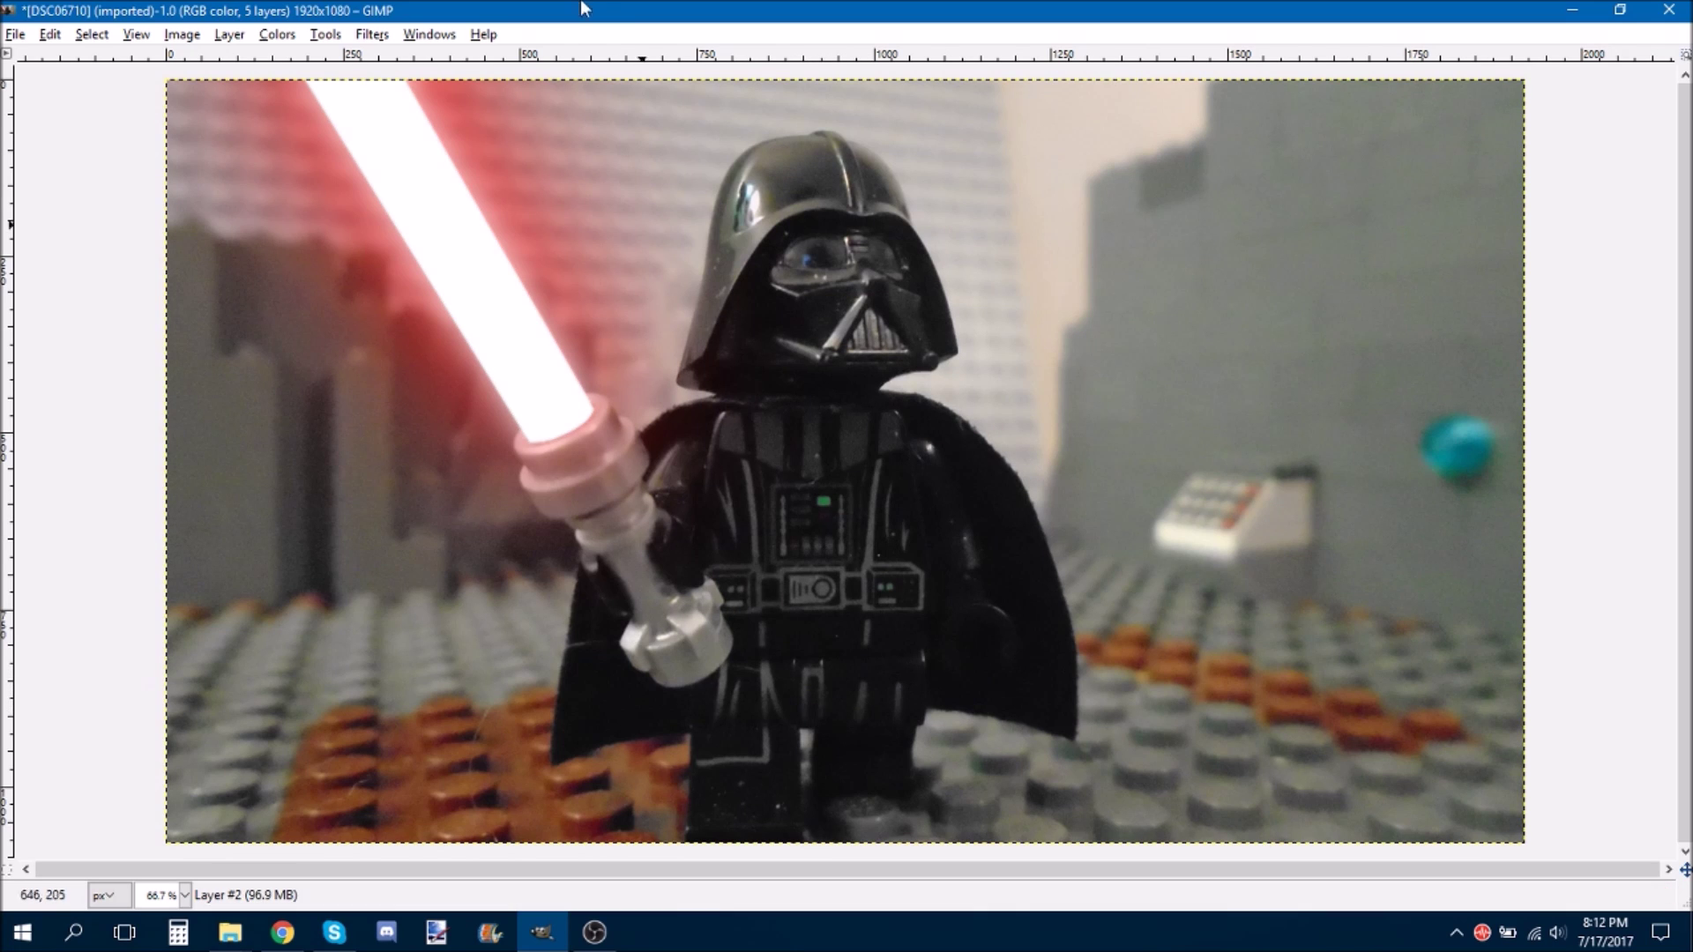
key("Tab")
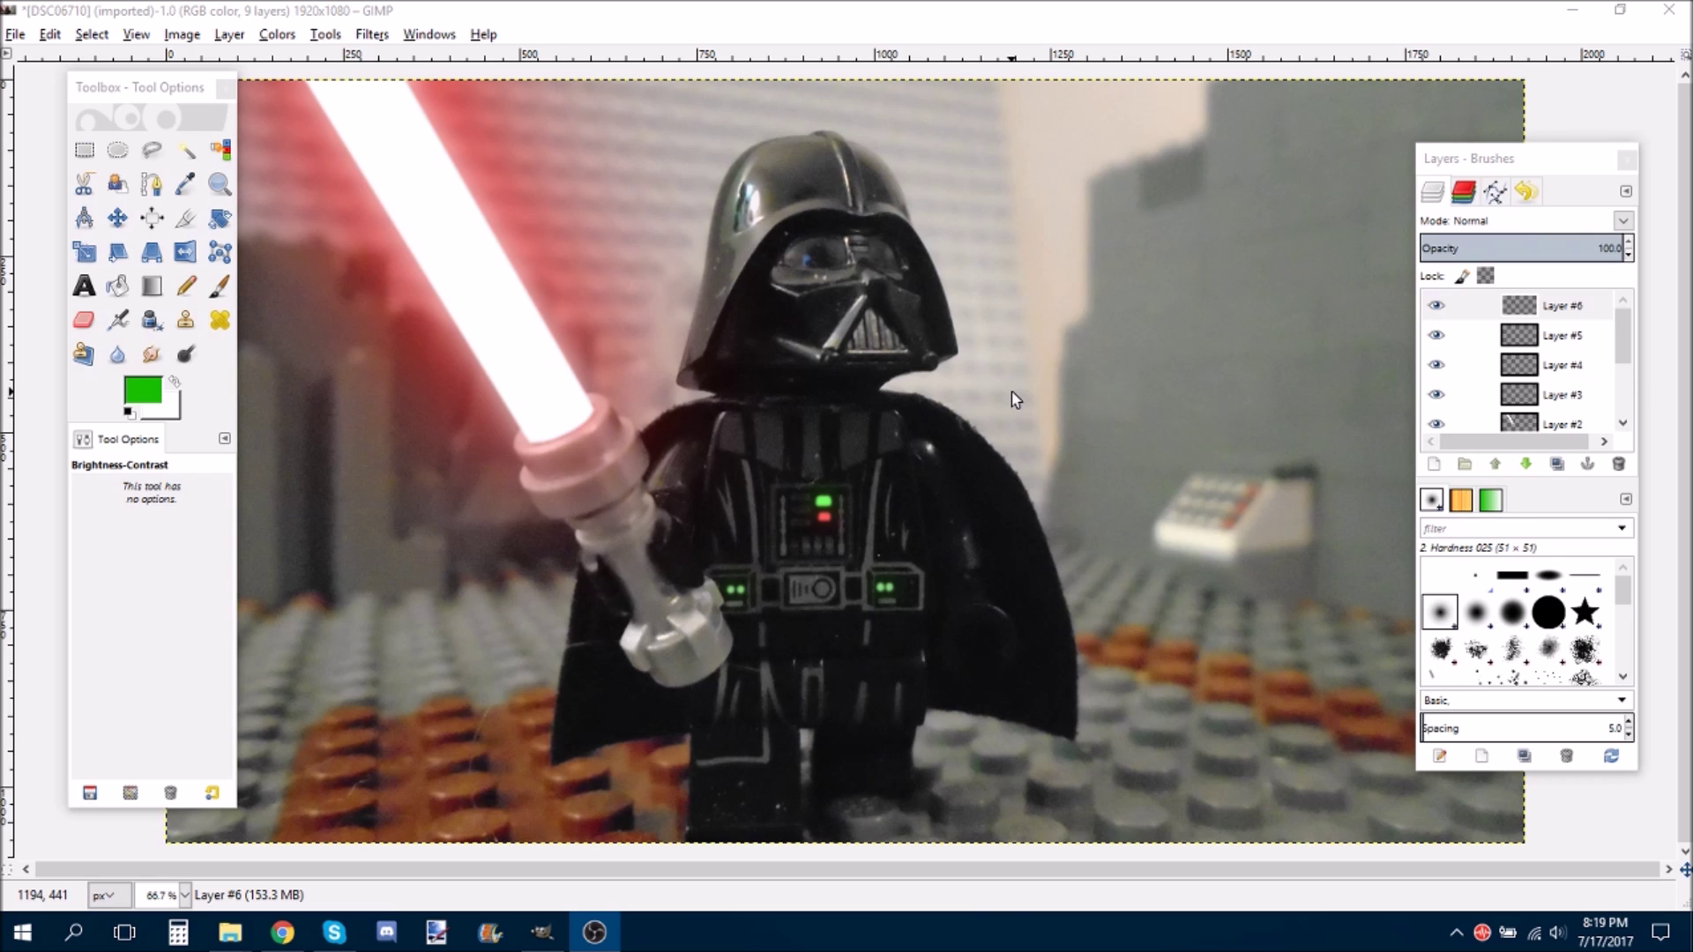
- Start overwriting DSC06710.JPG at JPEG quality 96, then minimize GIMP to reach the desktop
left_click(661, 12)
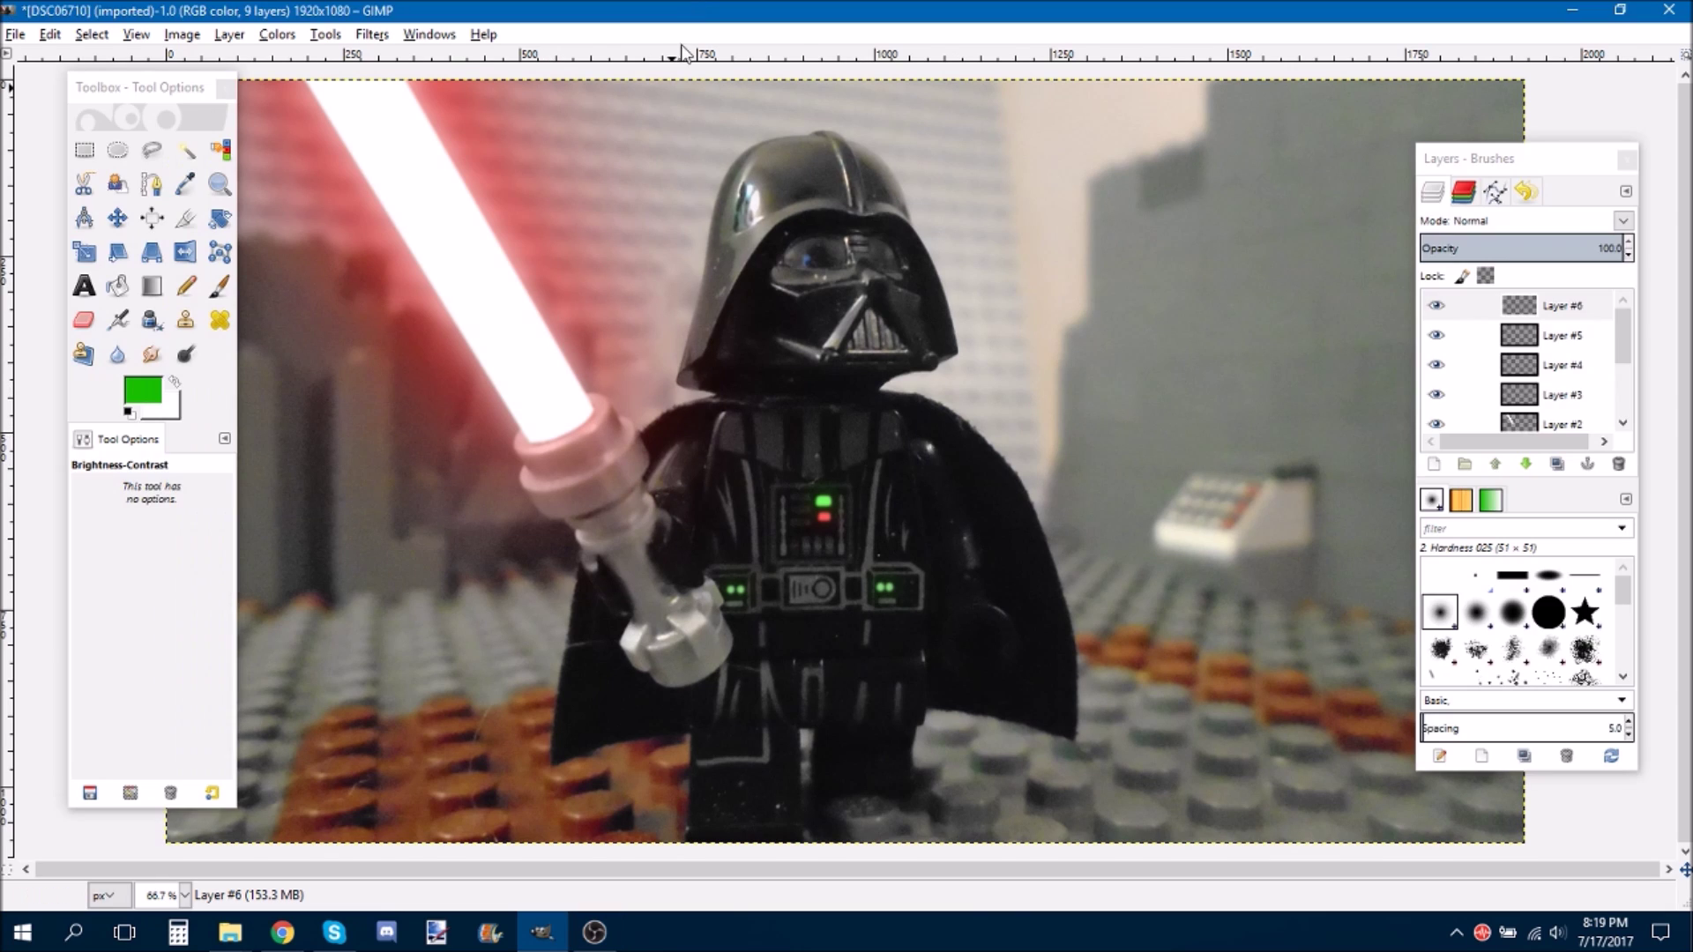
left_click(9, 35)
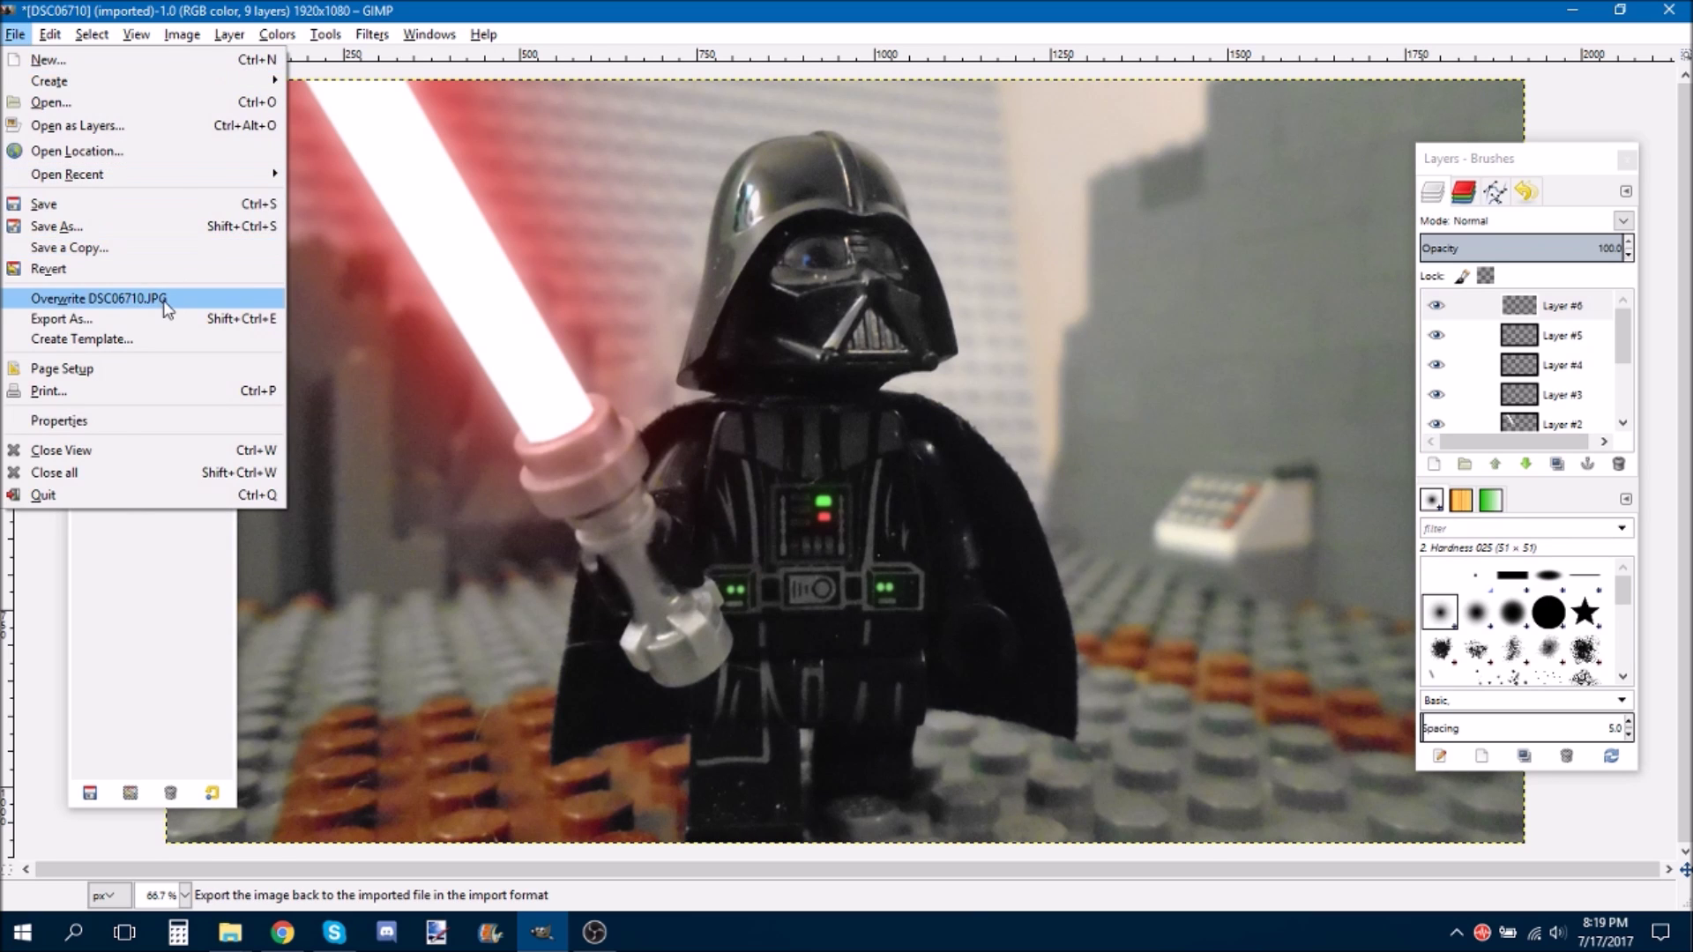
left_click(703, 496)
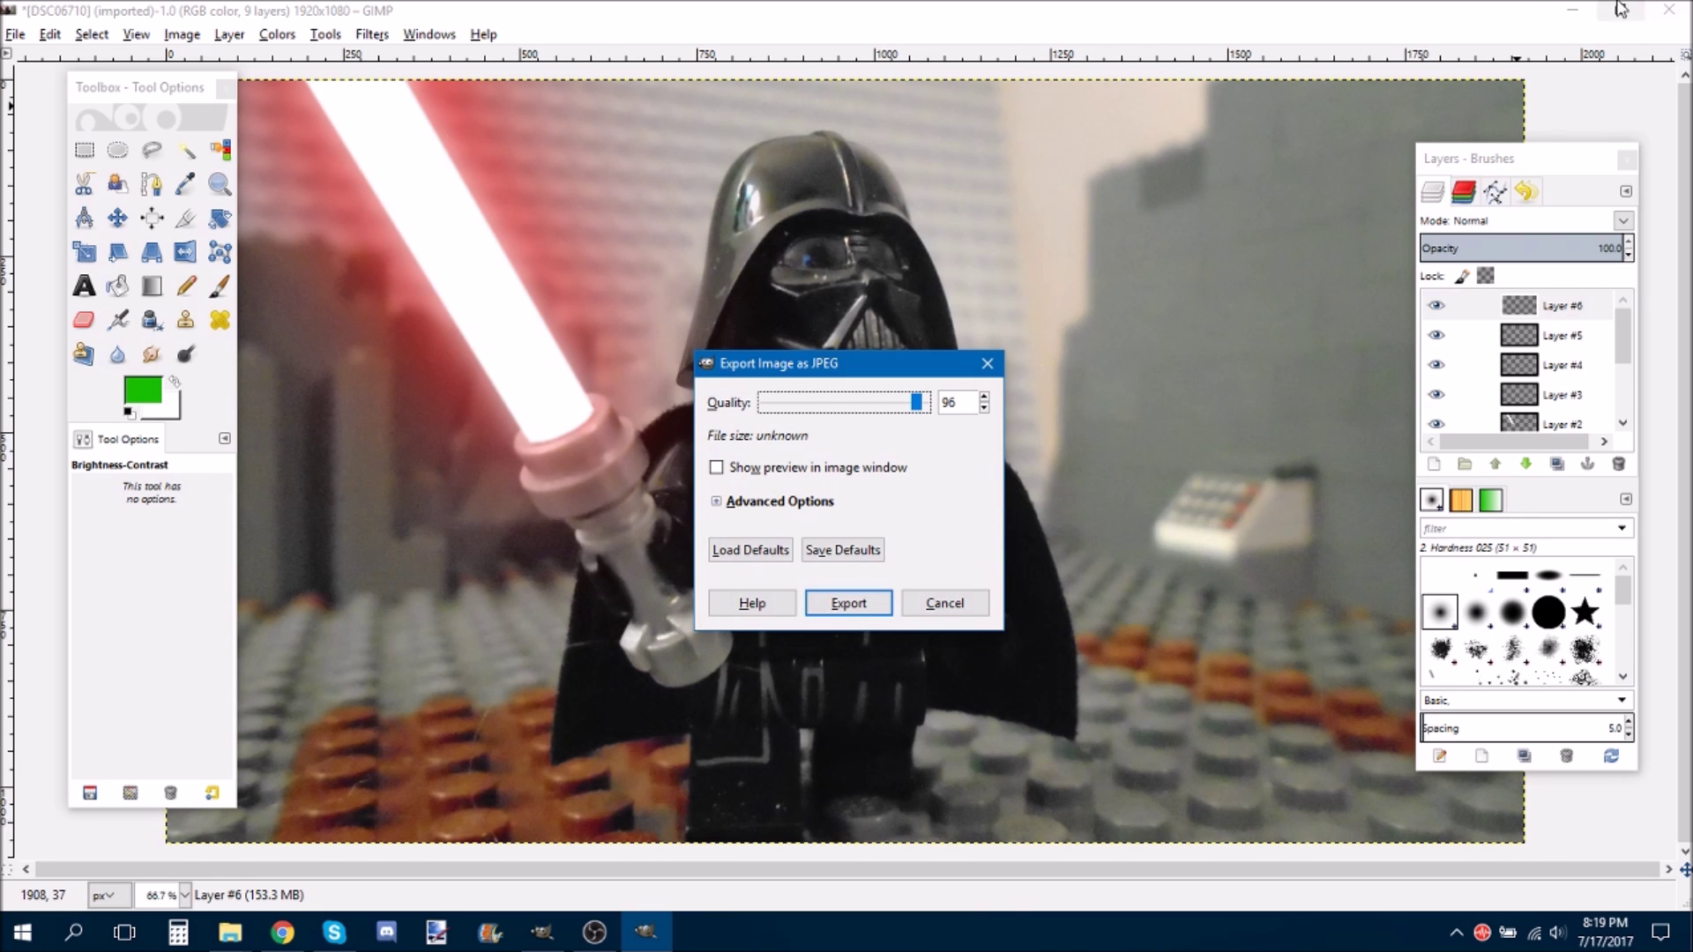
left_click(1572, 10)
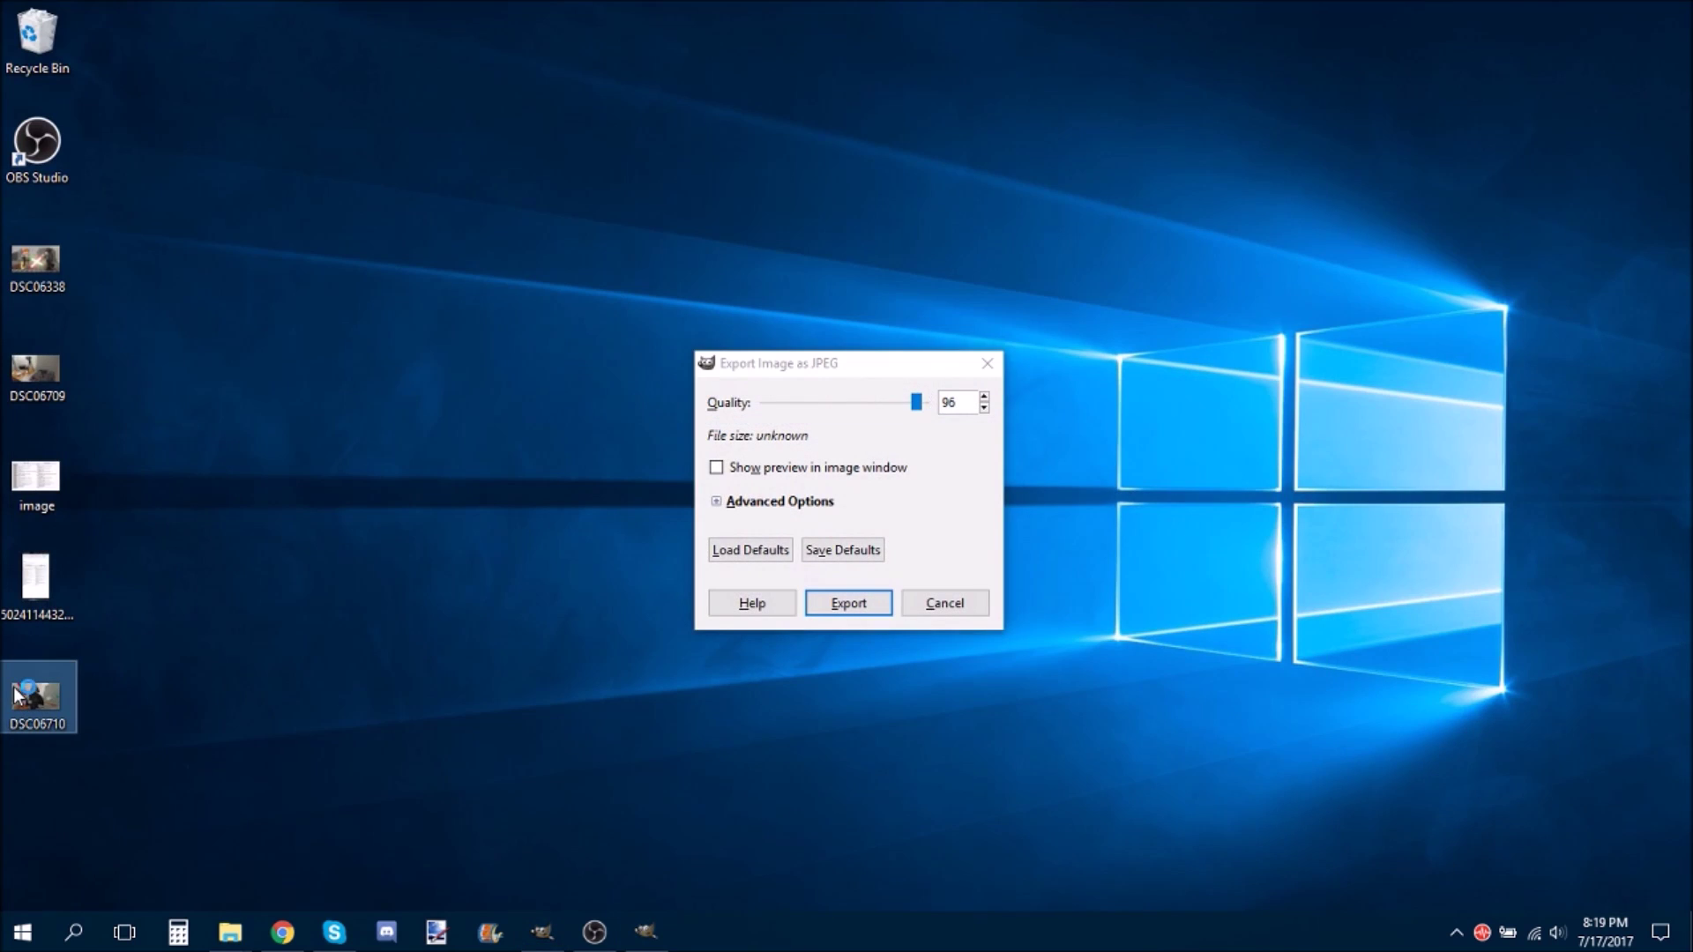
- Preview the unedited DSC06710 in Photo Gallery, close it, and export the edit over the JPEG
double_click(26, 687)
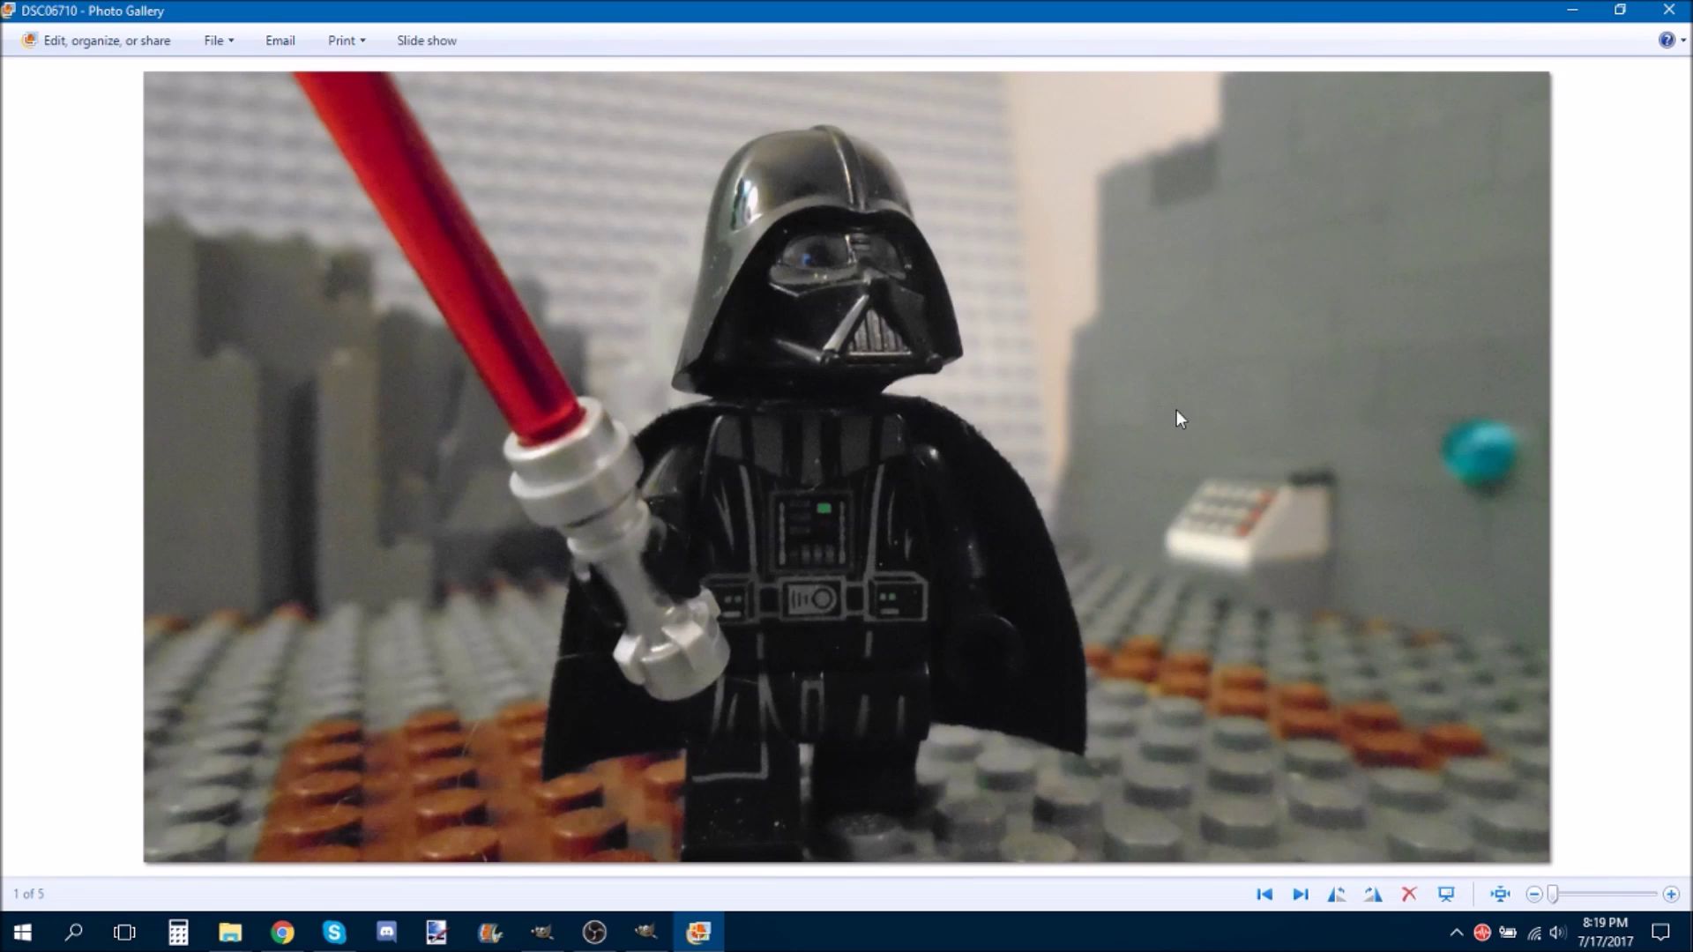
left_click(1672, 10)
left_click(829, 606)
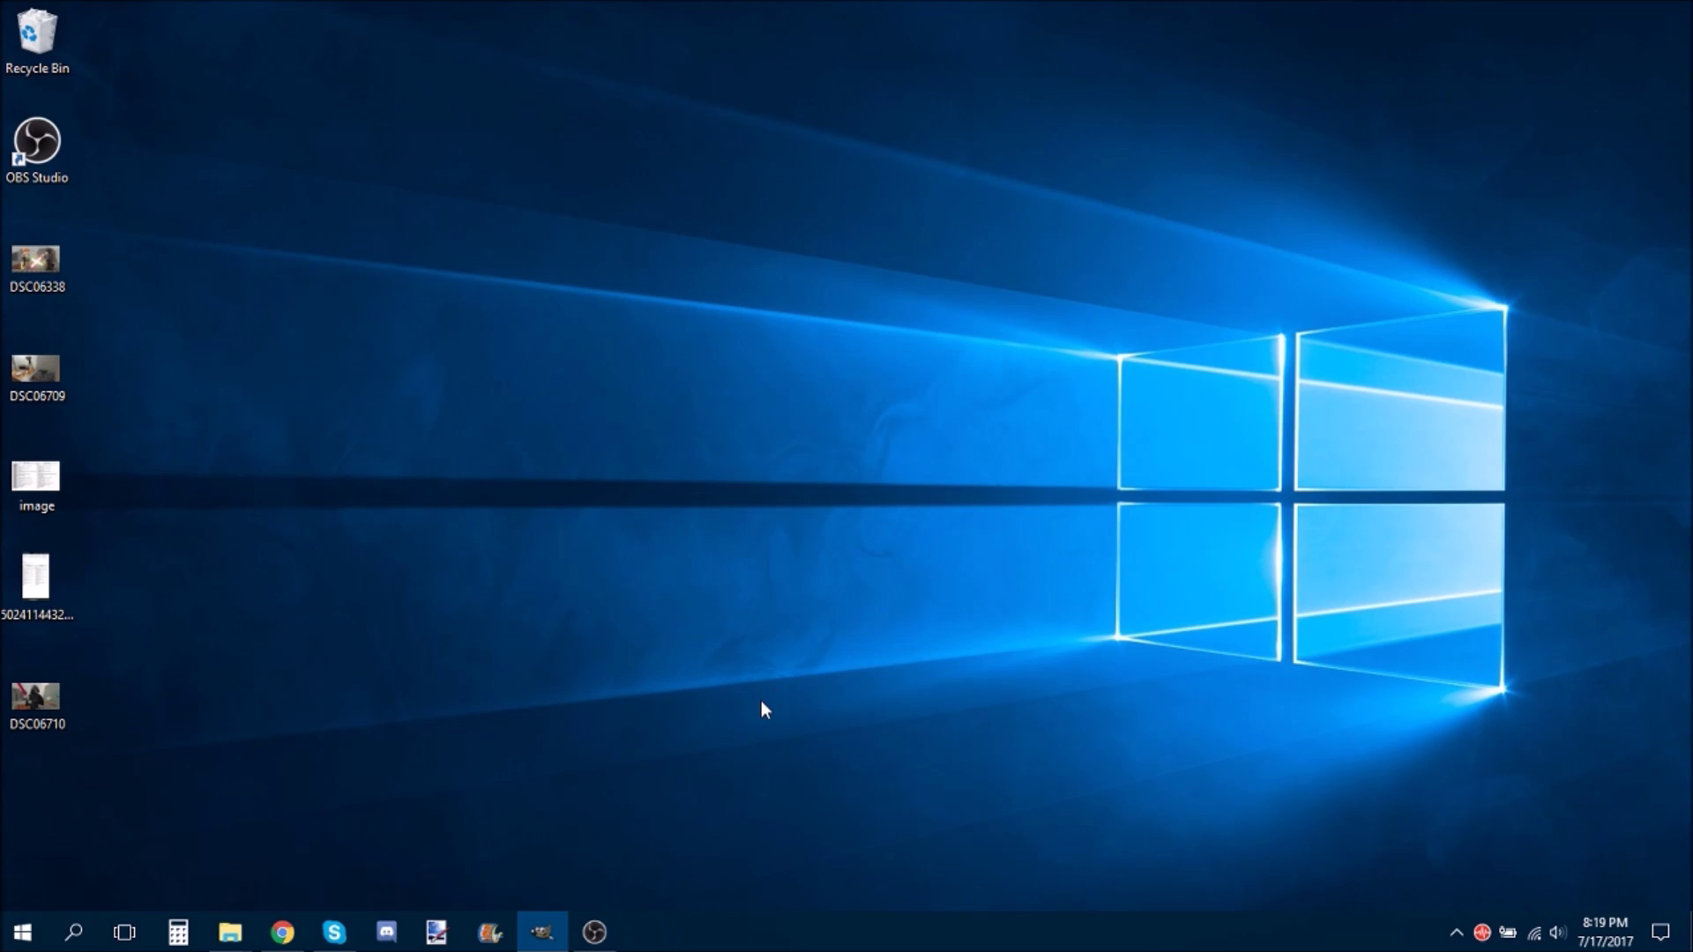
- Reopen DSC06710 and zoom in then back out to check the glowing blade and buttons
double_click(40, 716)
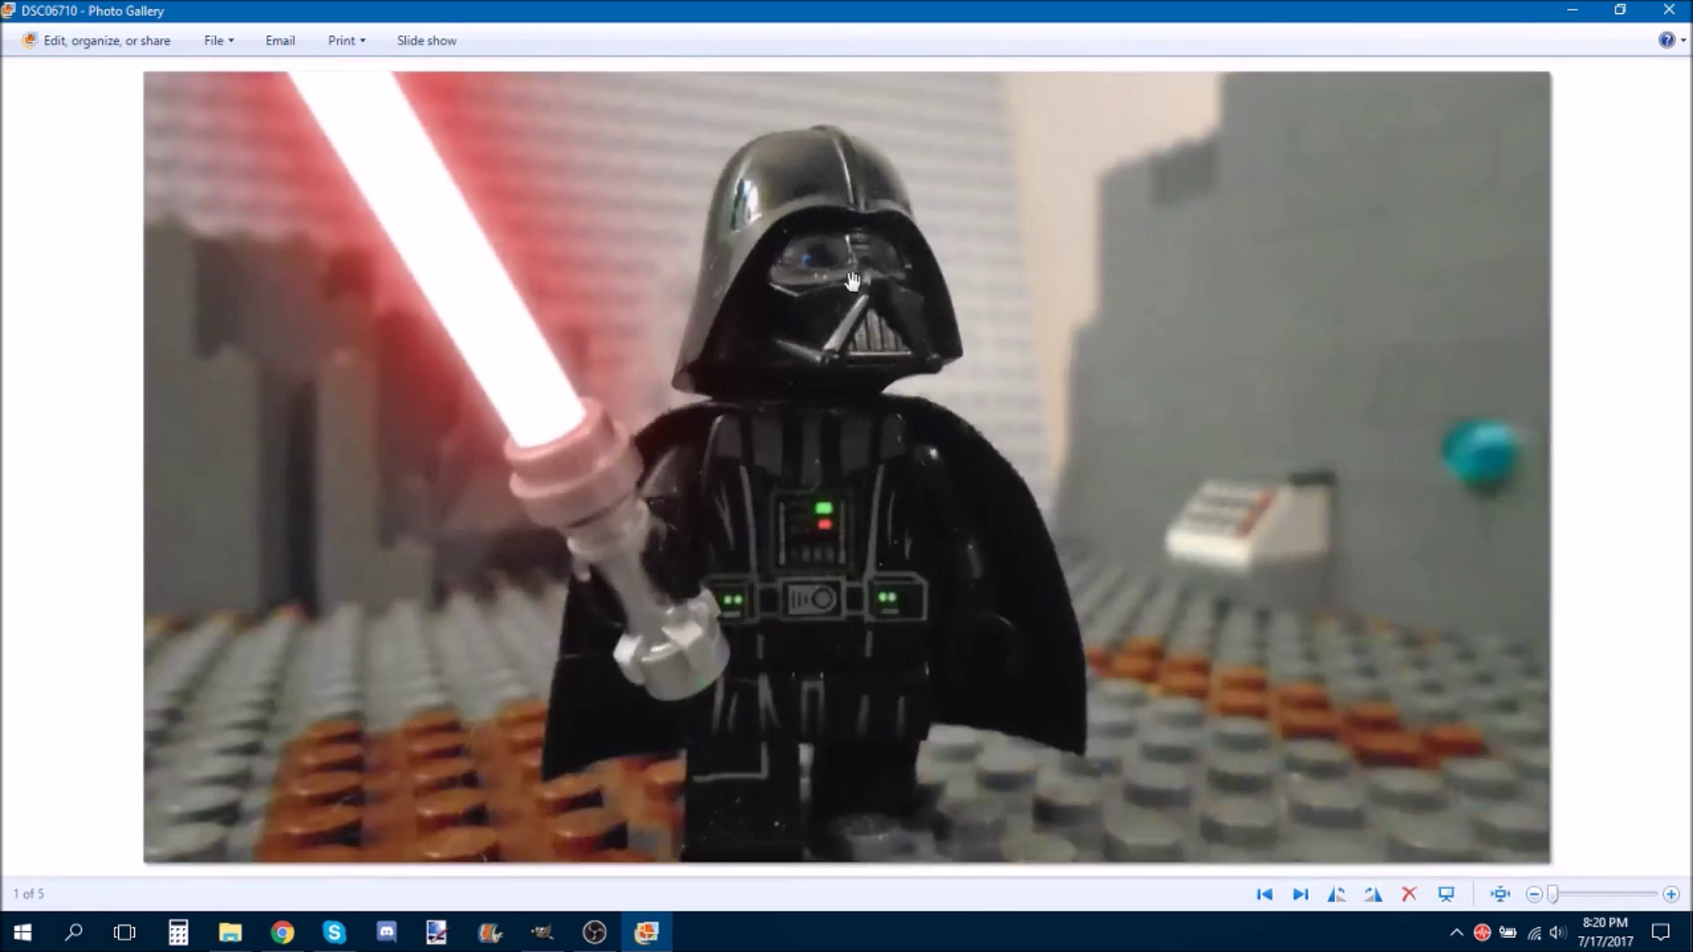
scroll(853, 276, "up", 3)
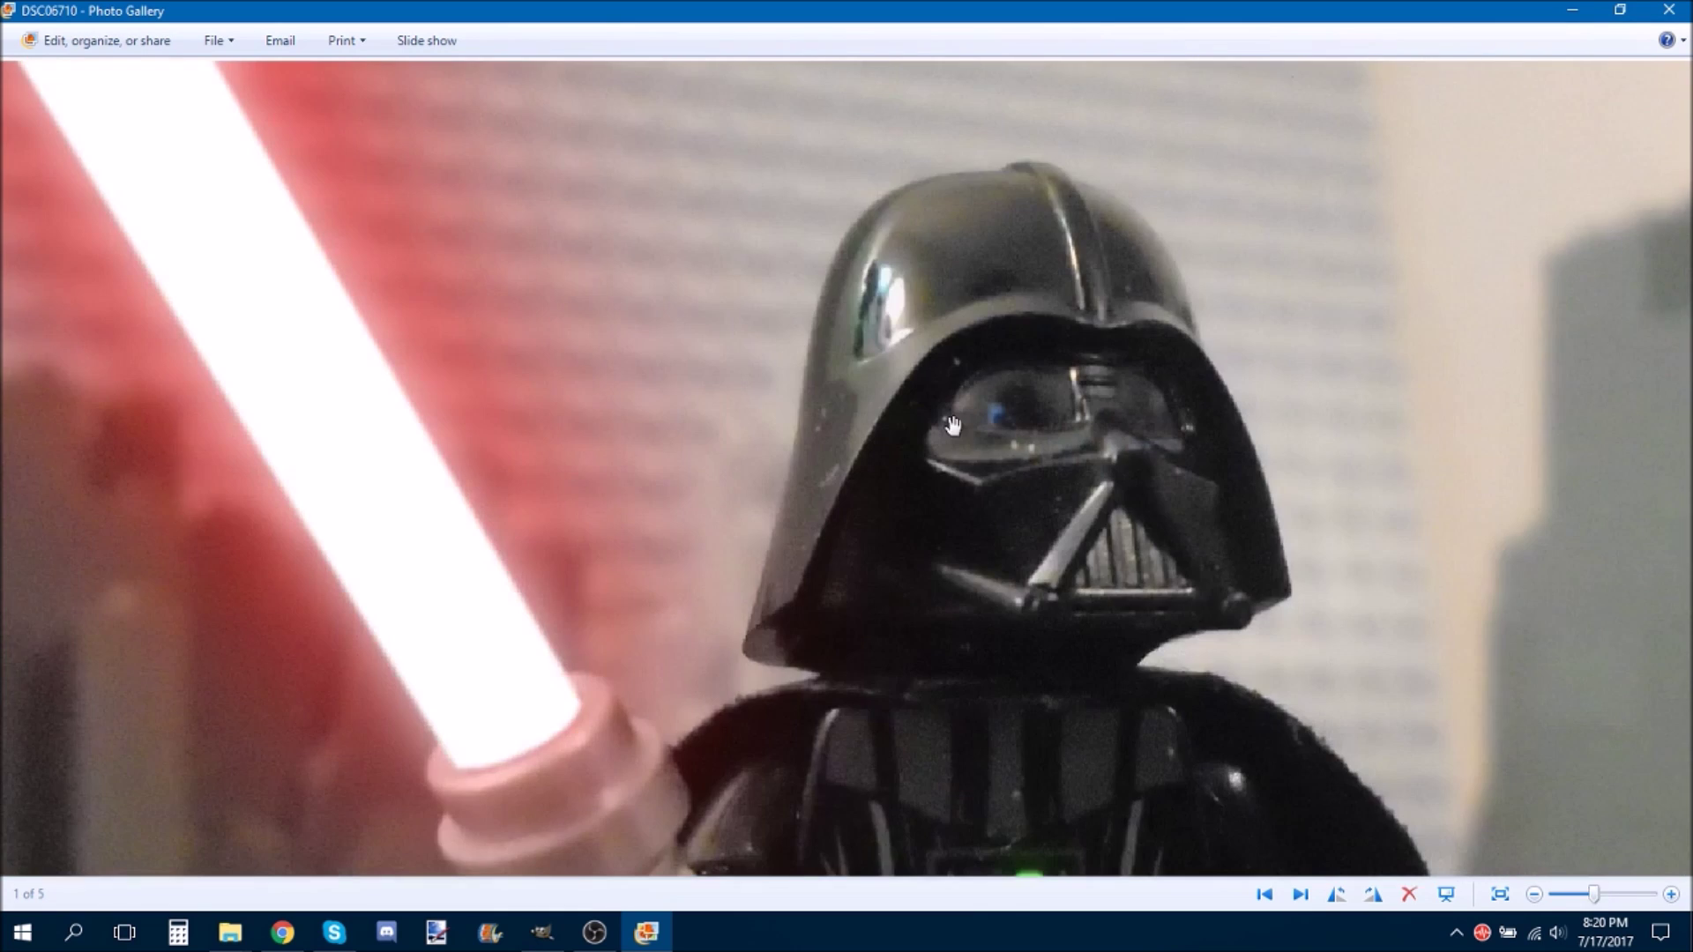
scroll(945, 459, "down", 3)
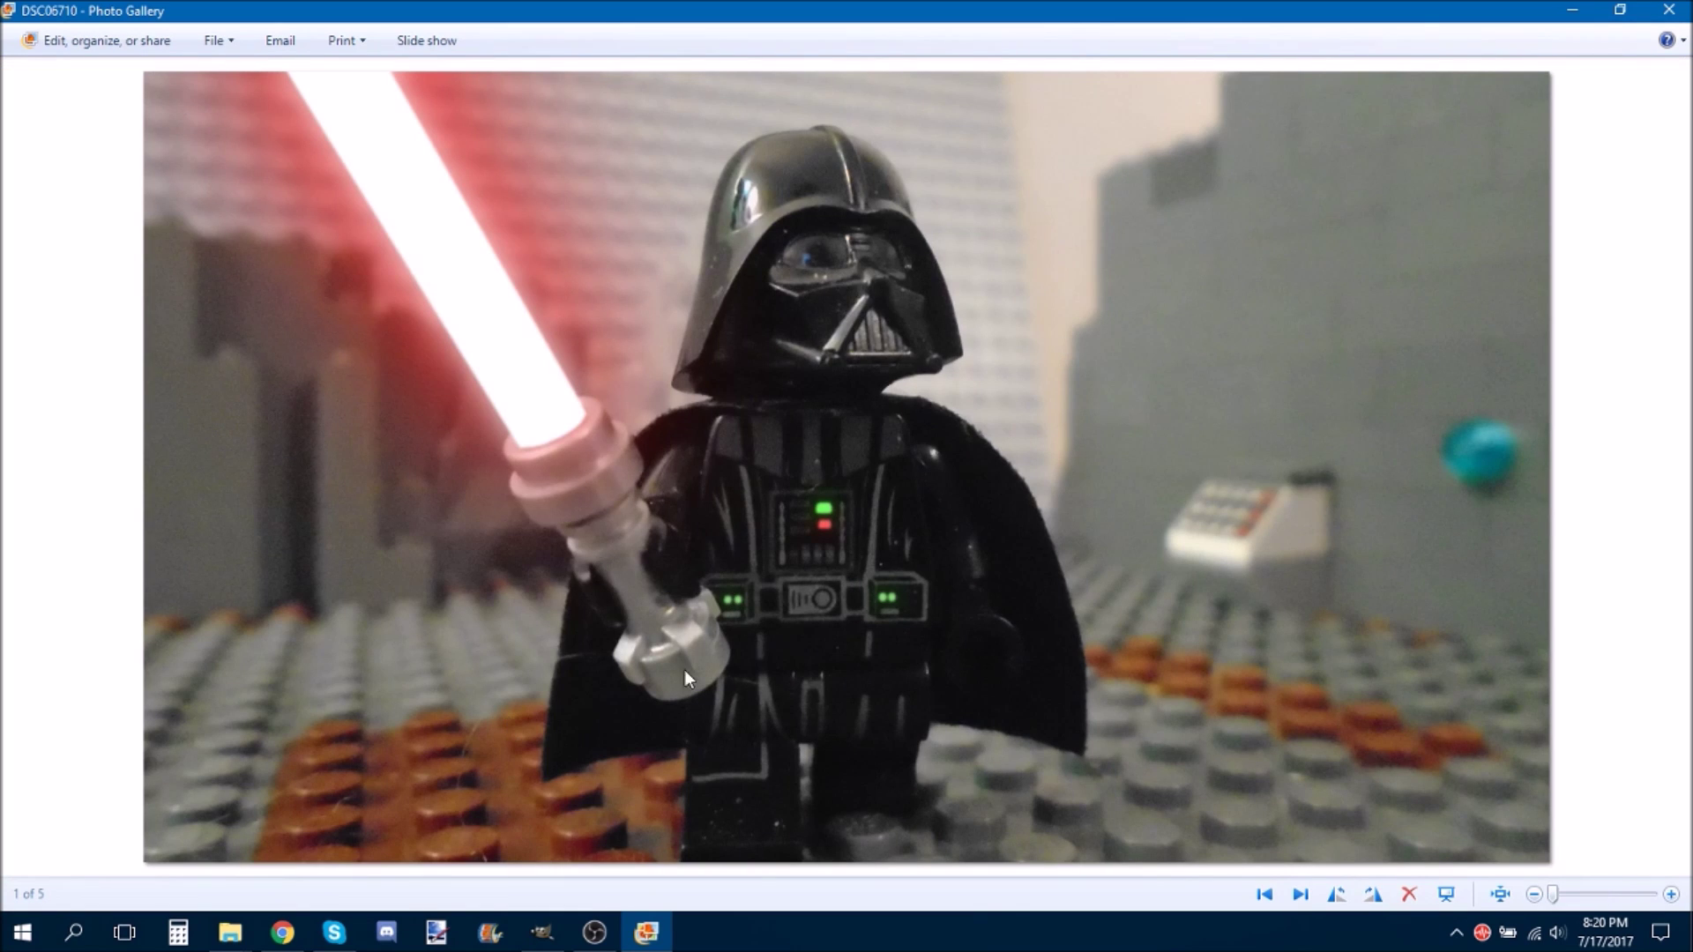